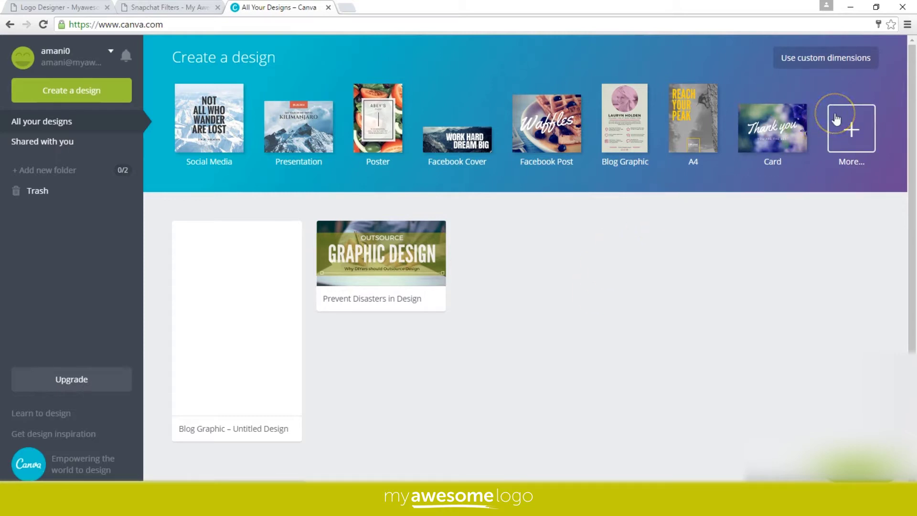
Step: Create a new blank design with custom dimensions of 1080 × 1920 px
left_click(826, 70)
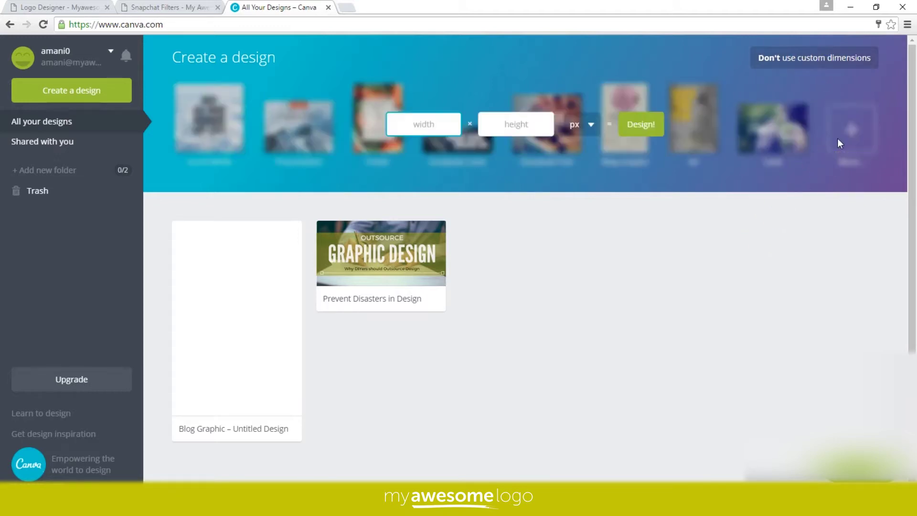
left_click(442, 128)
left_click(528, 123)
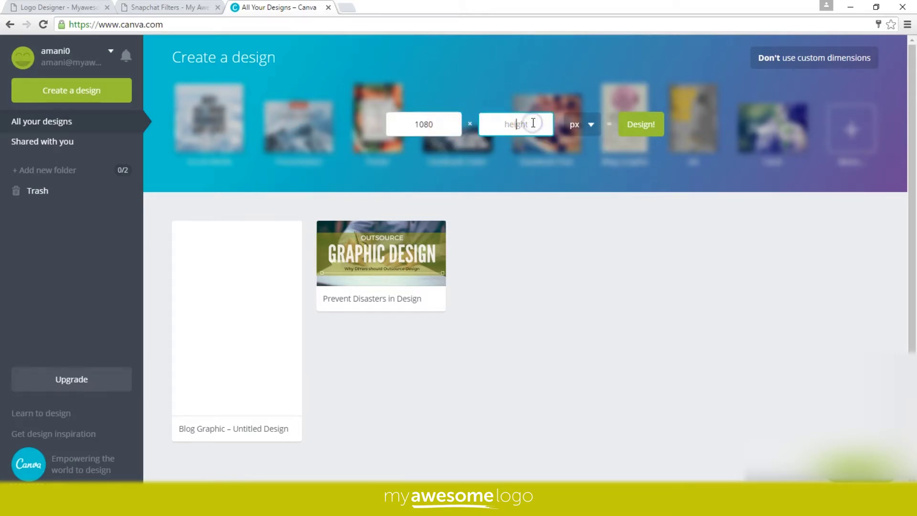
type("1920")
left_click(640, 123)
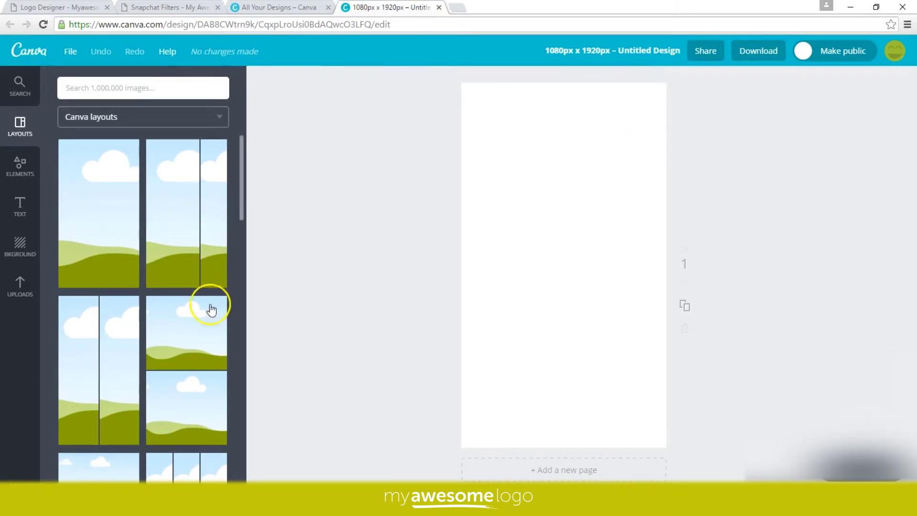
left_click(213, 116)
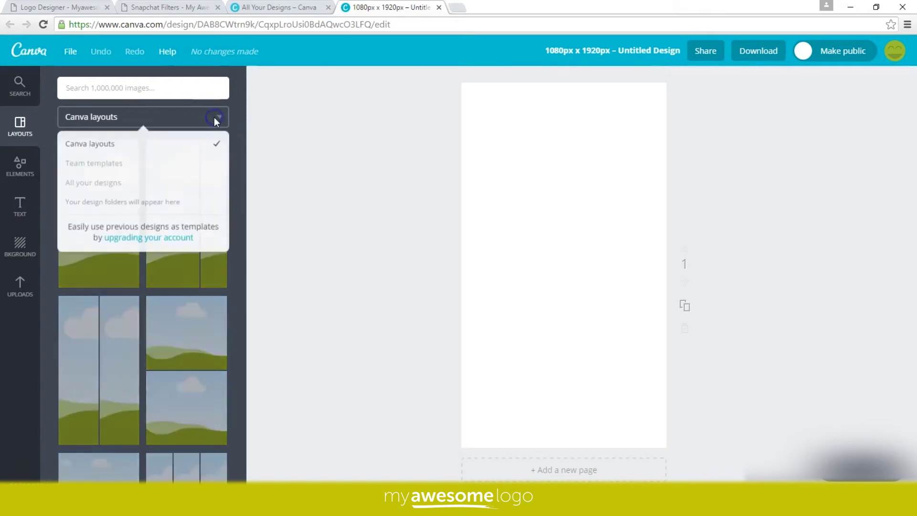
left_click(282, 127)
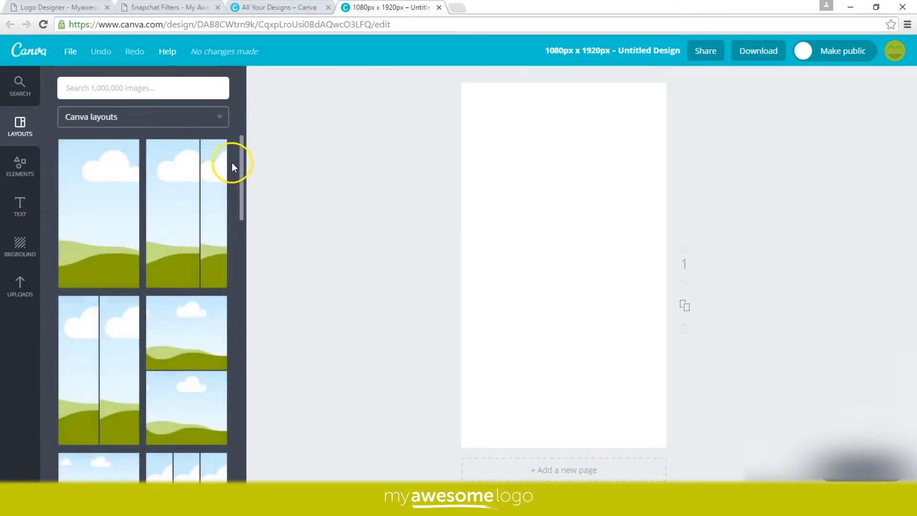
left_click_drag(242, 162, 263, 314)
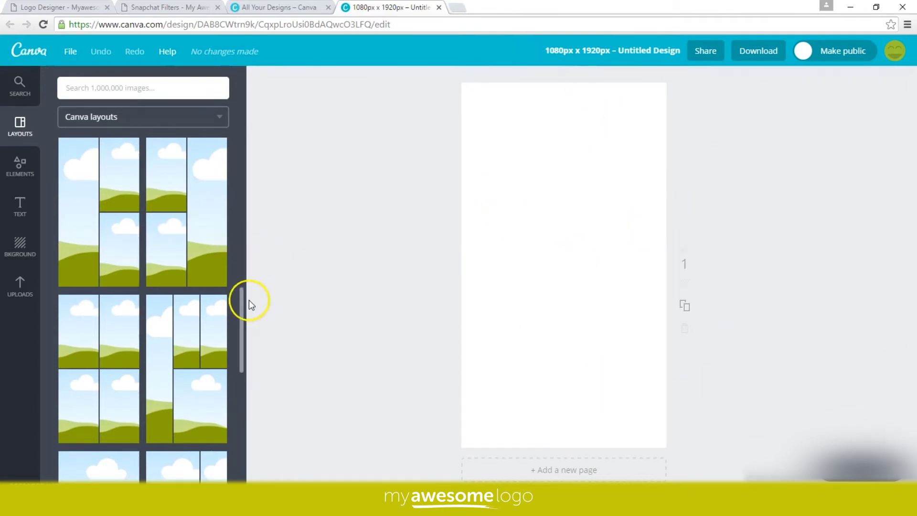
left_click_drag(242, 300, 240, 411)
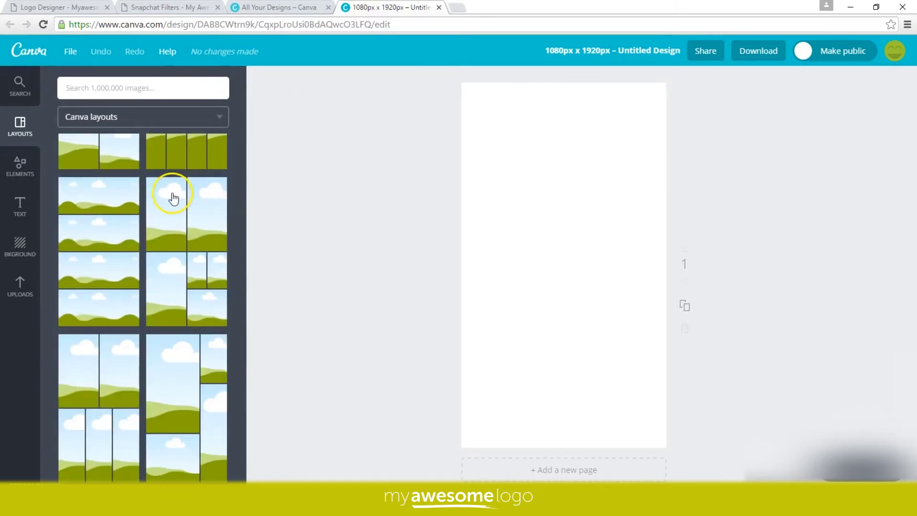
left_click(334, 193)
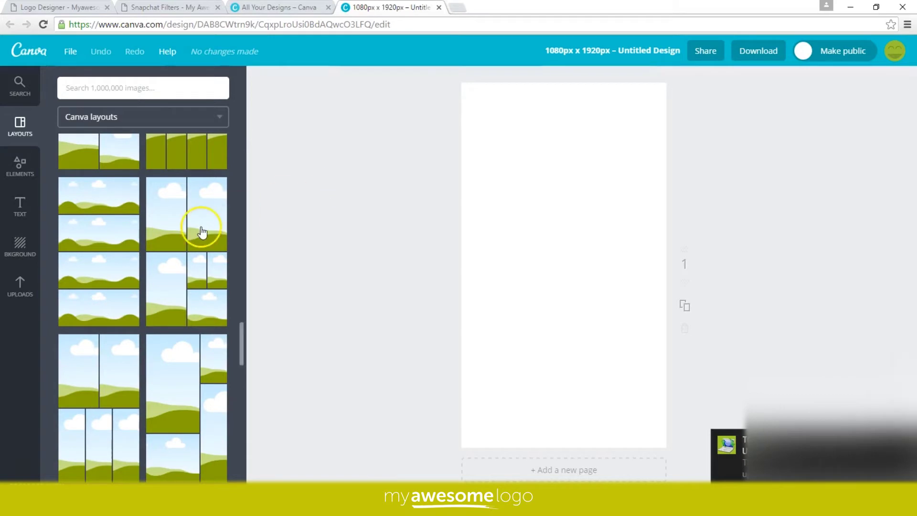
Step: Upload the red bar image Untitled-1 from the Photoshop Templates folder inside geofilter-templates
left_click(10, 296)
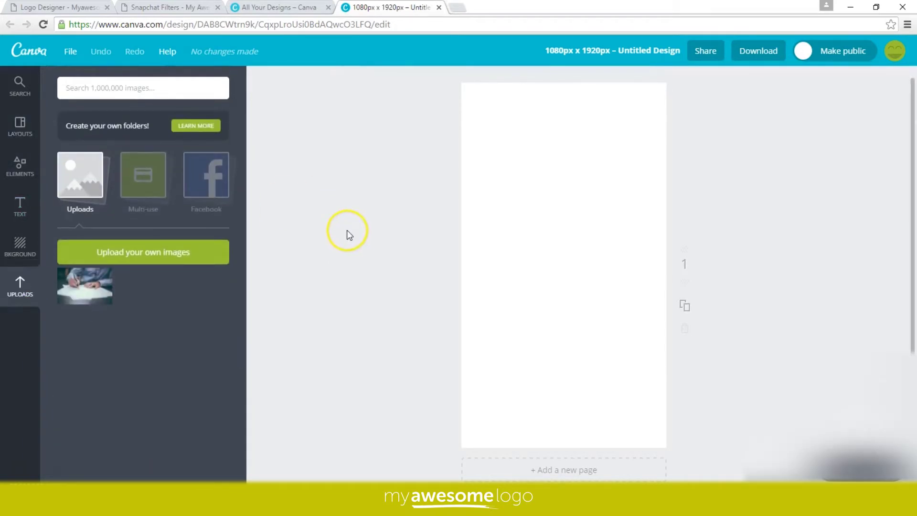
left_click(451, 237)
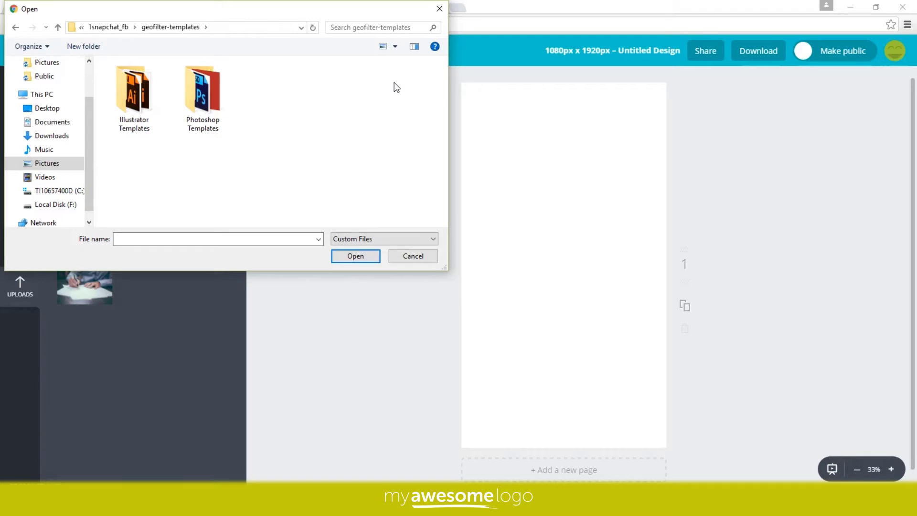
left_click(206, 75)
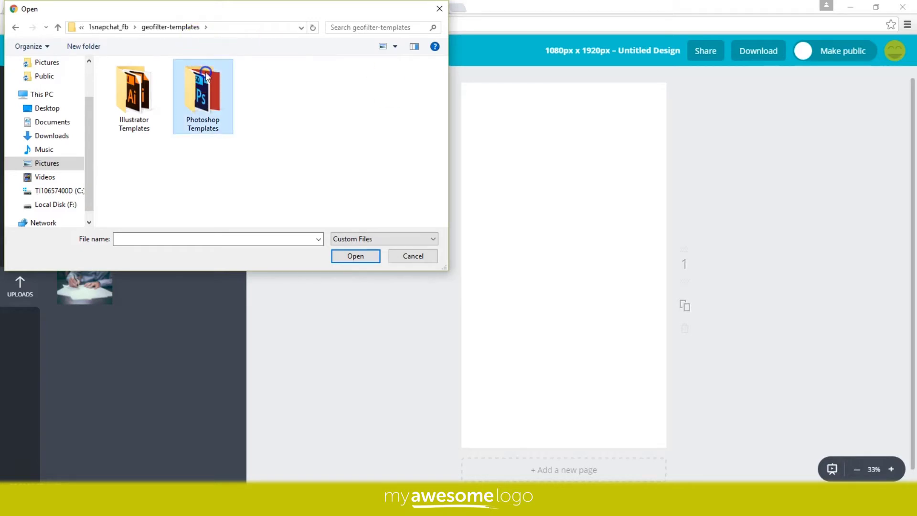
double_click(206, 75)
left_click(137, 63)
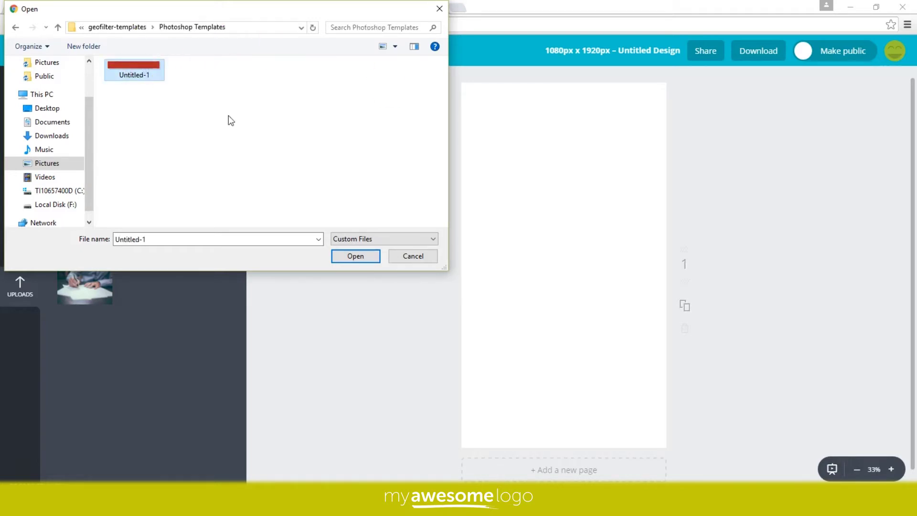
left_click(369, 252)
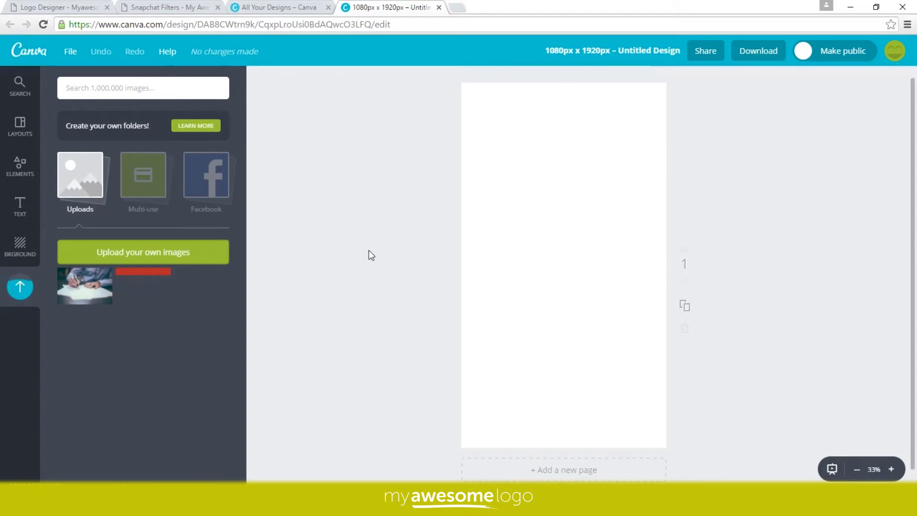
Step: Place the uploaded red bar along the page's top edge and enlarge it to span the full page width
left_click(117, 234)
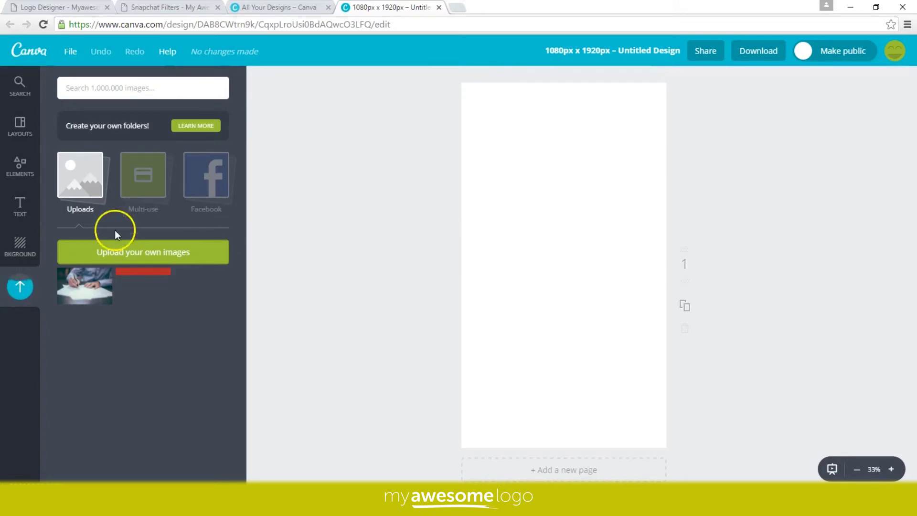
left_click(142, 273)
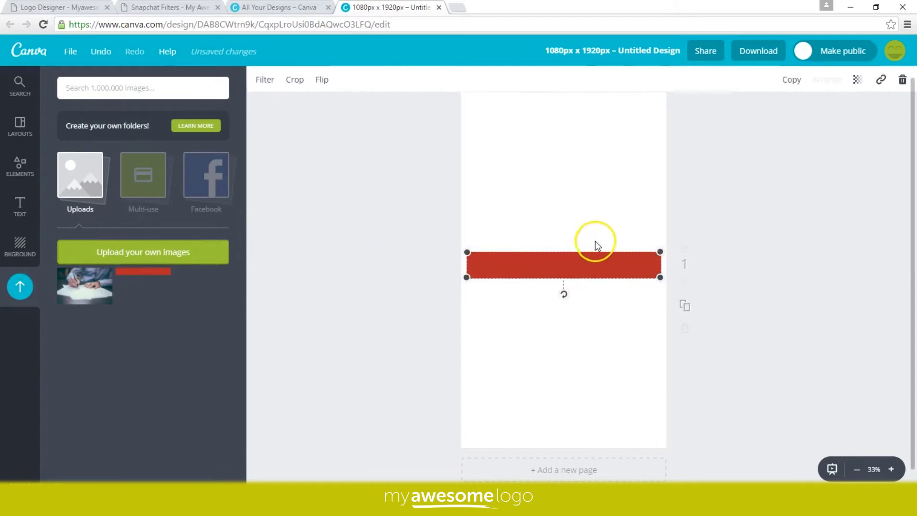
left_click_drag(593, 266, 592, 145)
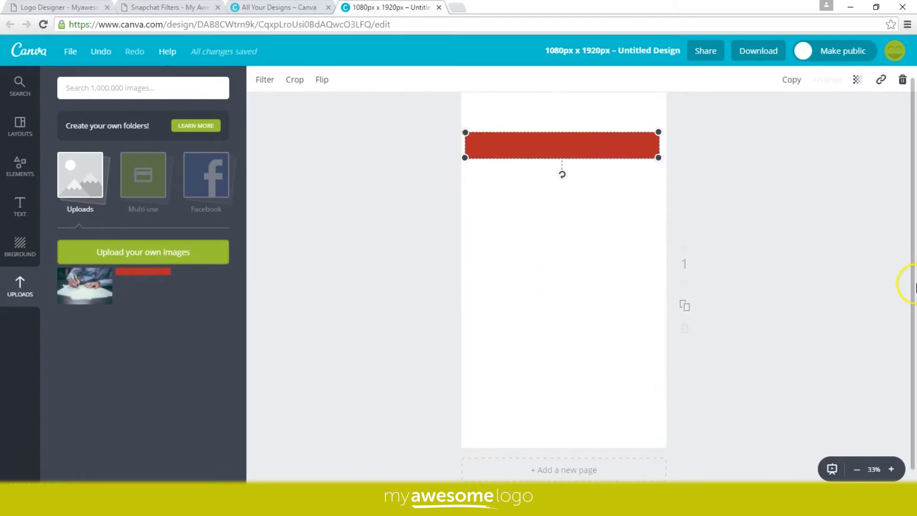
scroll(908, 274, "up", 1)
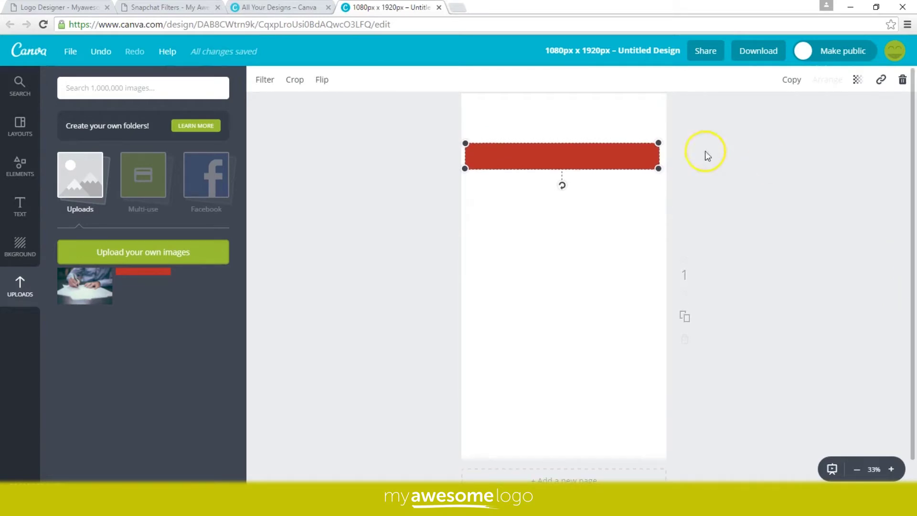
left_click_drag(607, 155, 602, 109)
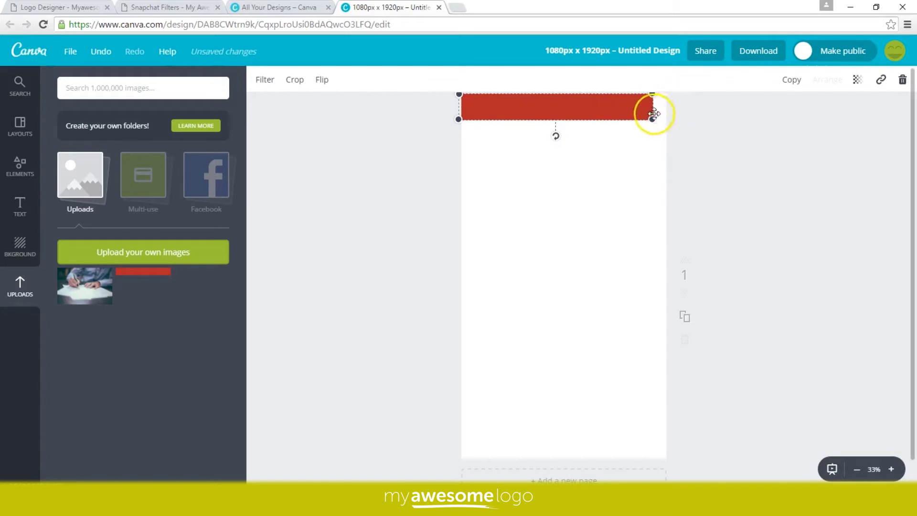
left_click_drag(655, 118, 668, 118)
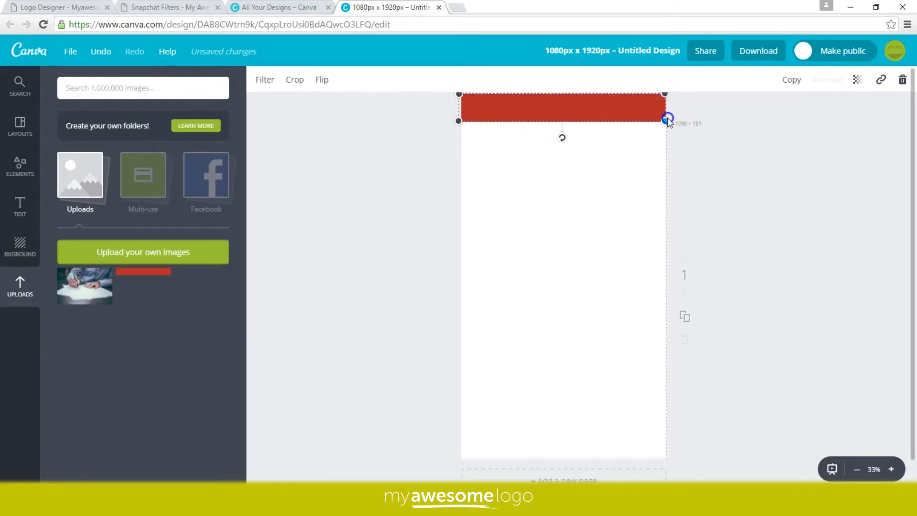
left_click_drag(667, 121, 667, 117)
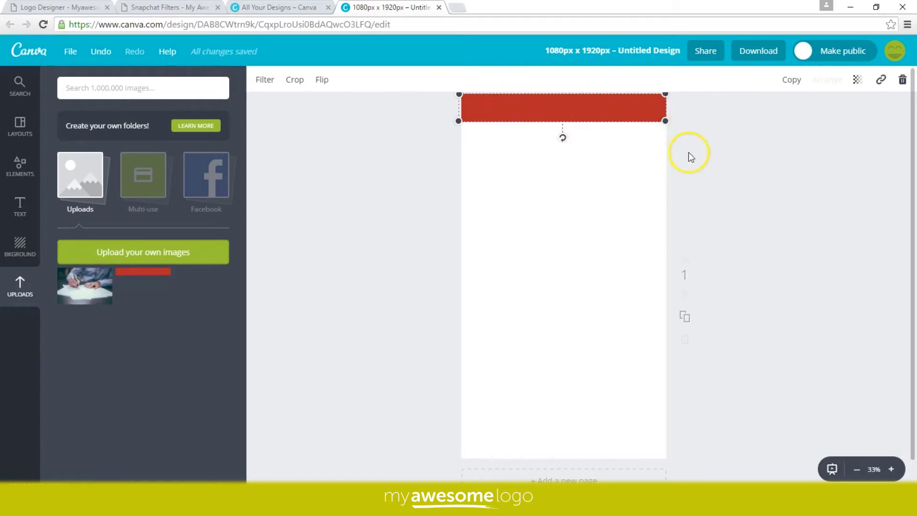
Step: Place a second red bar along the page's bottom edge, enlarged to about 1087 × 150 px to span the page width
left_click_drag(130, 273, 450, 274)
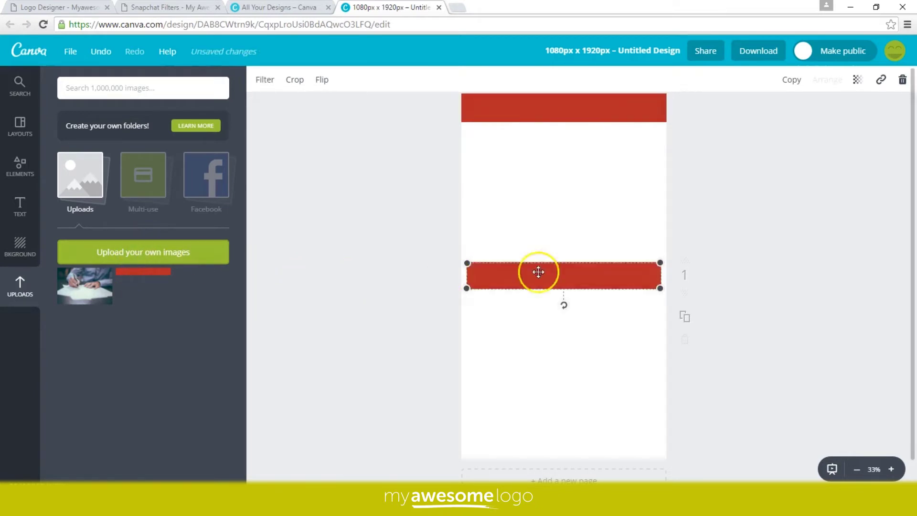
left_click_drag(620, 274, 665, 458)
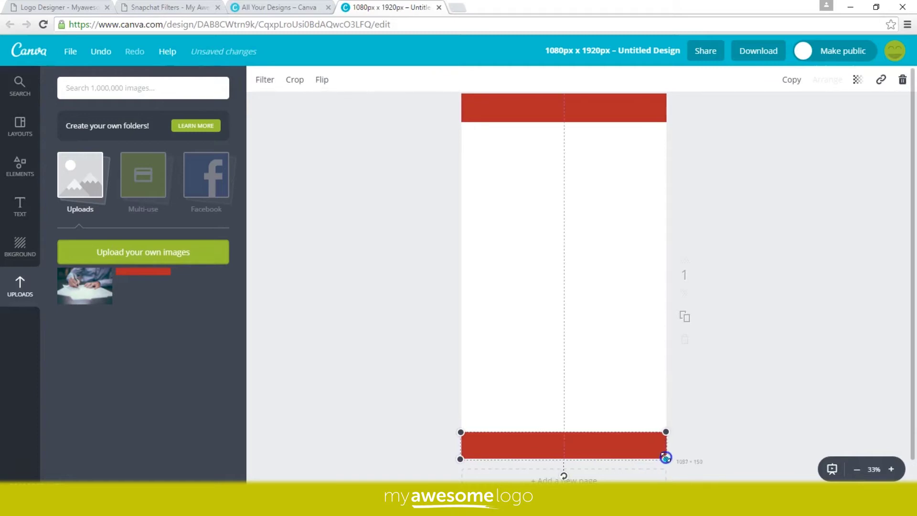
left_click(713, 419)
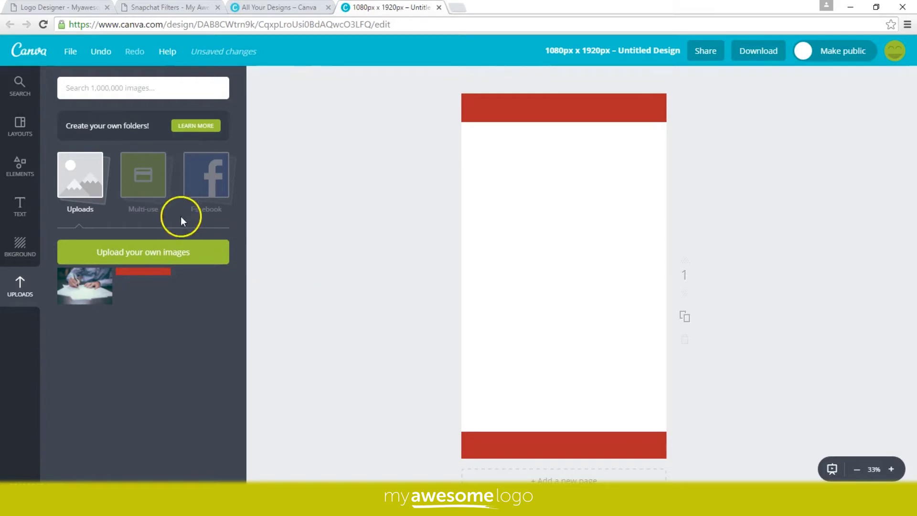
Step: Add the WOLF & HOUND diamond text badge to the page
left_click(22, 215)
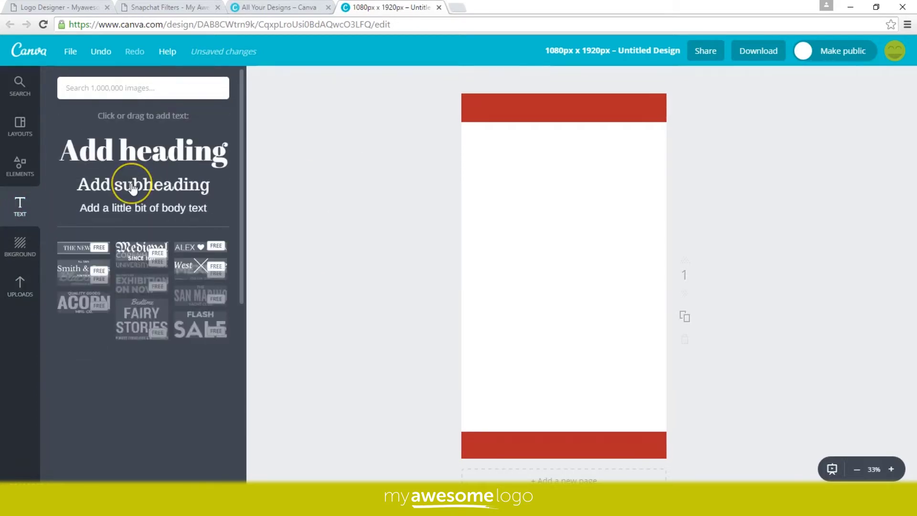
left_click_drag(239, 149, 262, 368)
left_click(123, 327)
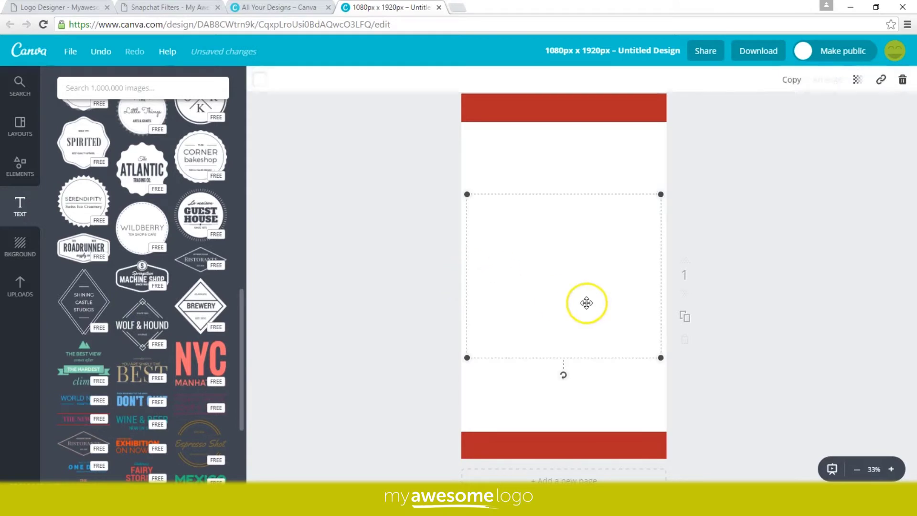
Step: Shrink the WOLF & HOUND badge and position it in the page's lower-left corner, overlapping the bottom red bar
left_click_drag(592, 265, 576, 327)
left_click_drag(642, 253, 583, 325)
left_click(514, 358)
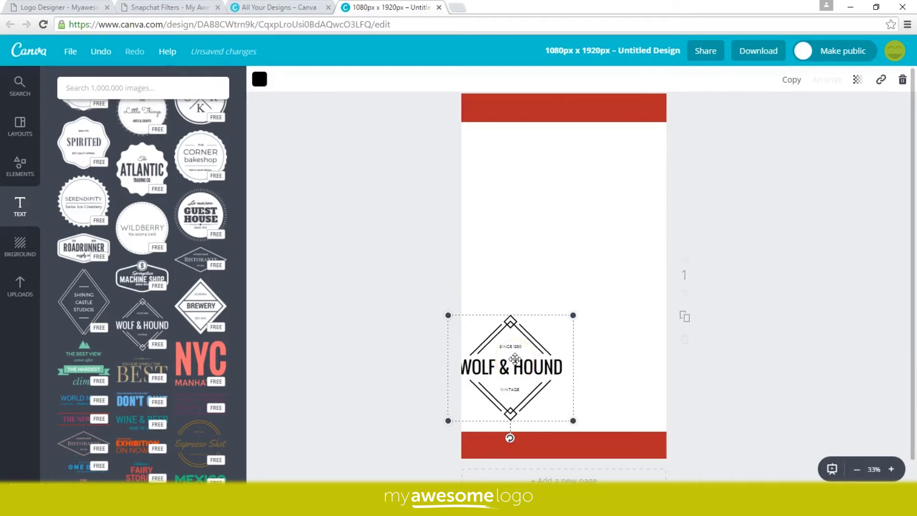
left_click_drag(515, 358, 518, 363)
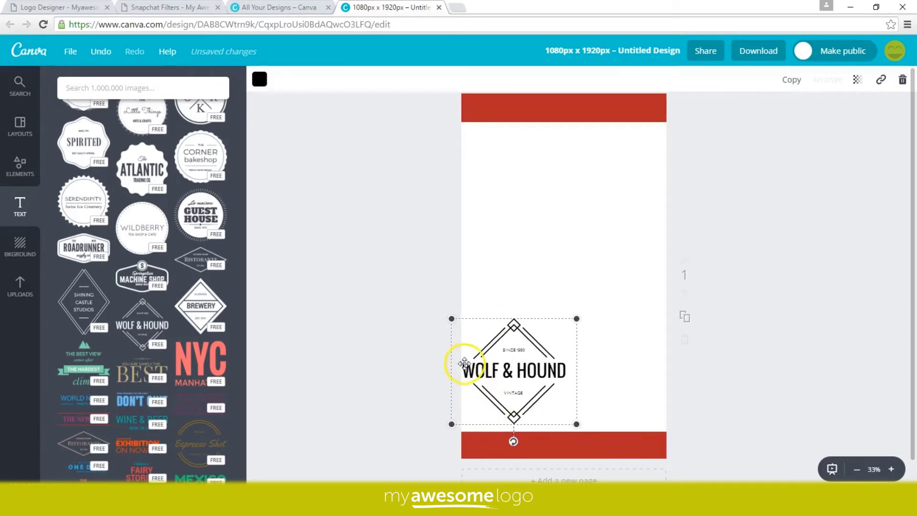
left_click_drag(491, 376, 495, 409)
left_click(614, 444)
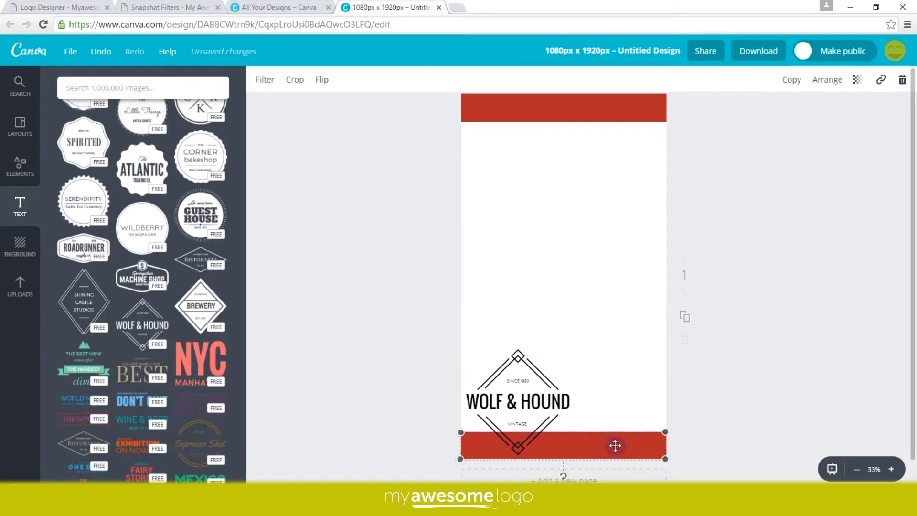
left_click(507, 398)
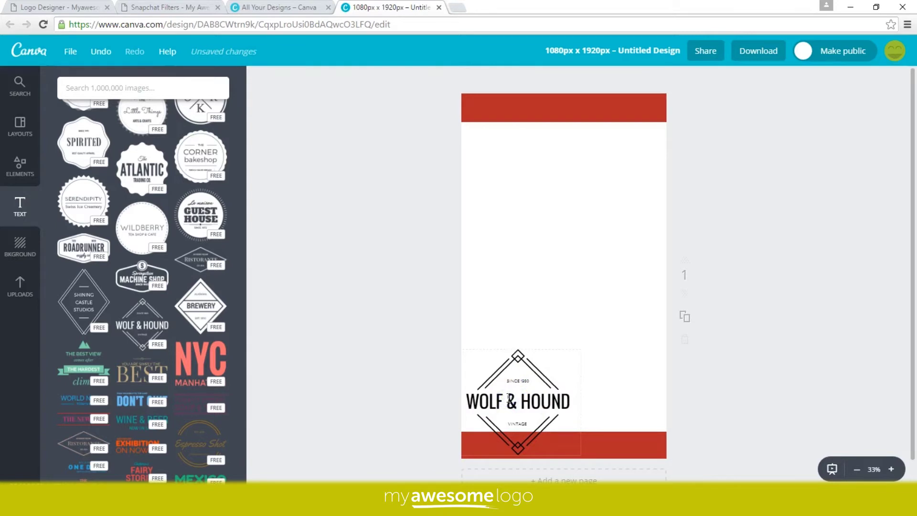
left_click(508, 398)
left_click_drag(510, 372, 513, 373)
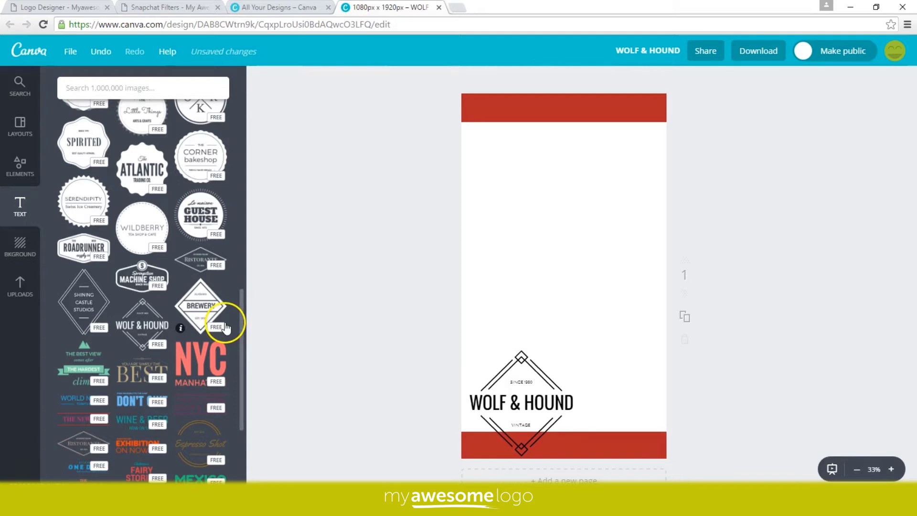
left_click(533, 367)
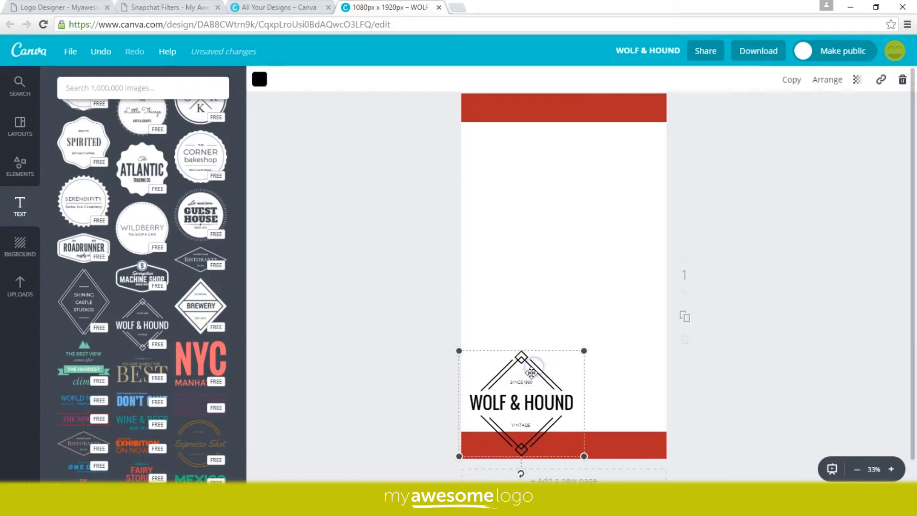
left_click(525, 401)
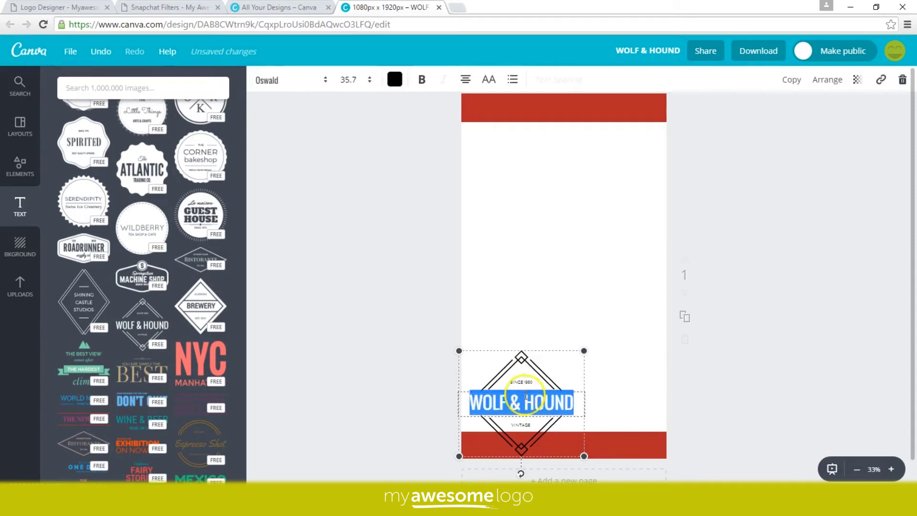
left_click(524, 367)
right_click(524, 368)
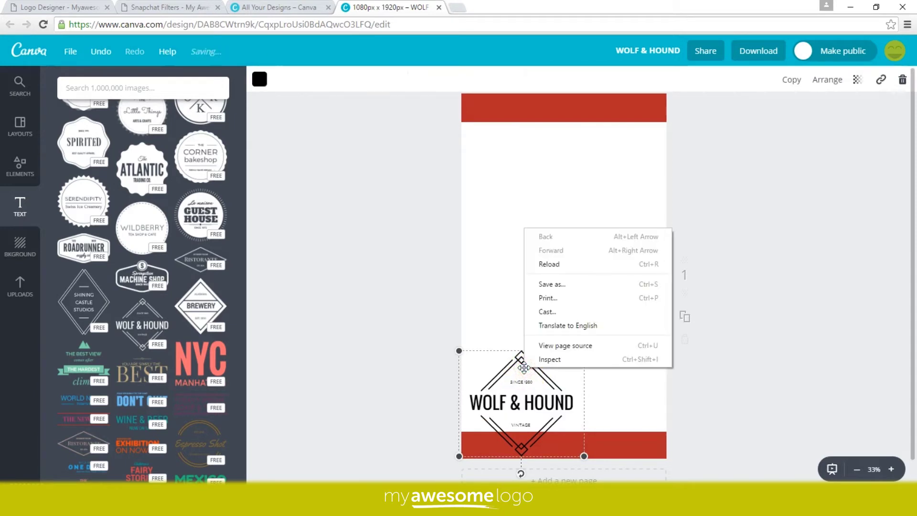
left_click(479, 333)
Step: Add a second, larger WOLF & HOUND badge in the upper part of the page, just below the top red bar
left_click_drag(142, 320, 592, 339)
left_click_drag(587, 289, 560, 219)
left_click(912, 358)
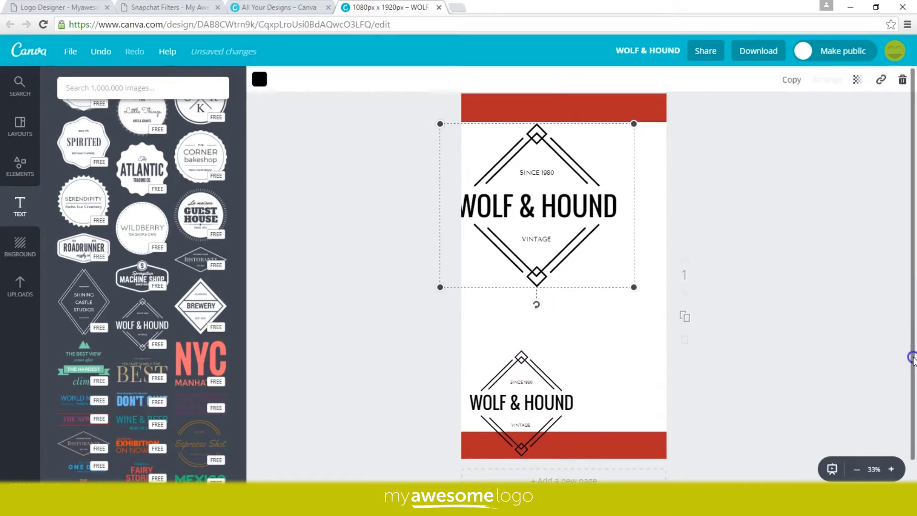
left_click(901, 320)
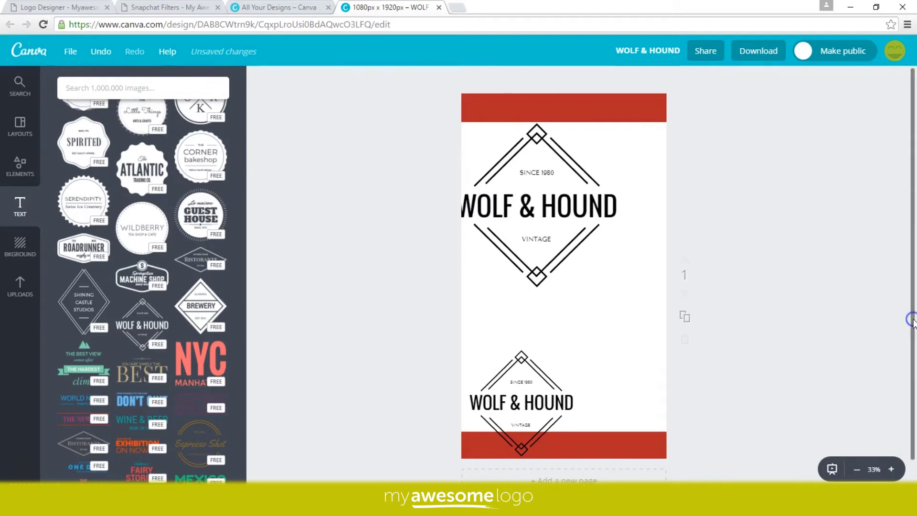
Step: Move the larger badge down to the middle of the page and delete its WOLF & HOUND text
left_click_drag(539, 234, 552, 272)
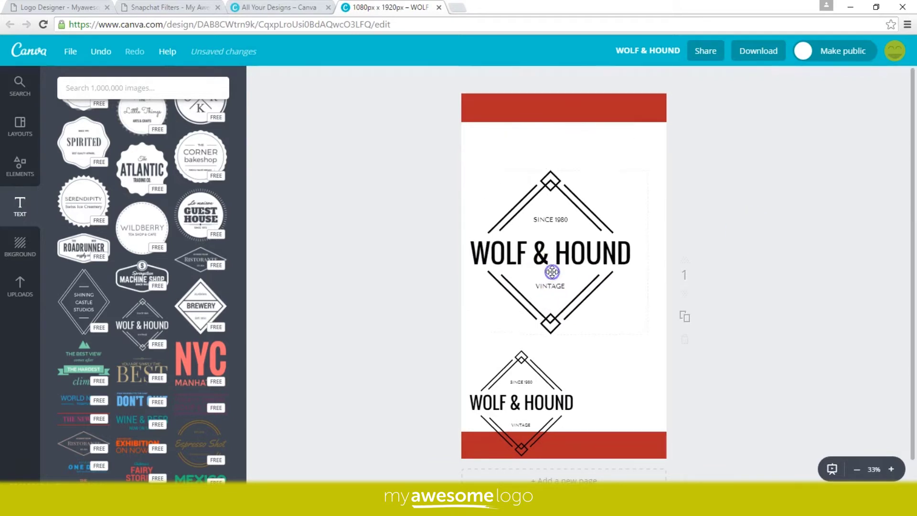
double_click(559, 246)
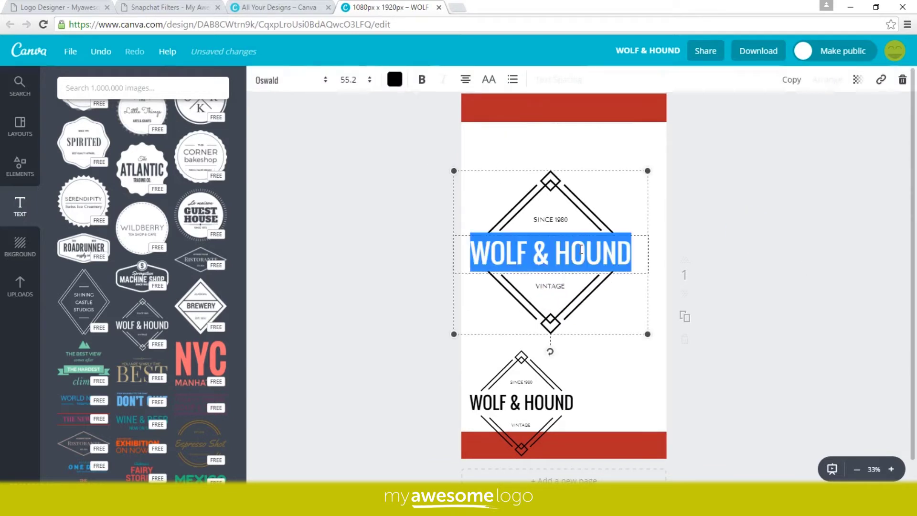
left_click(598, 234)
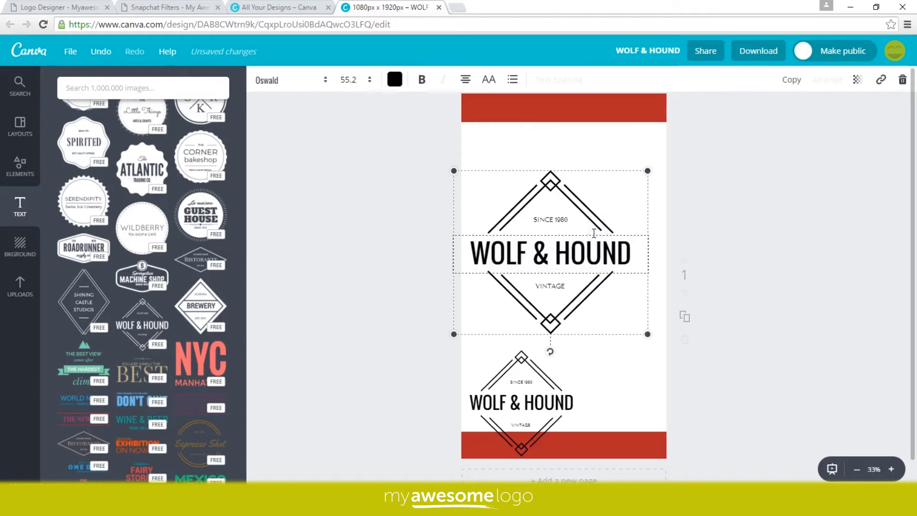
left_click(582, 247)
left_click(727, 239)
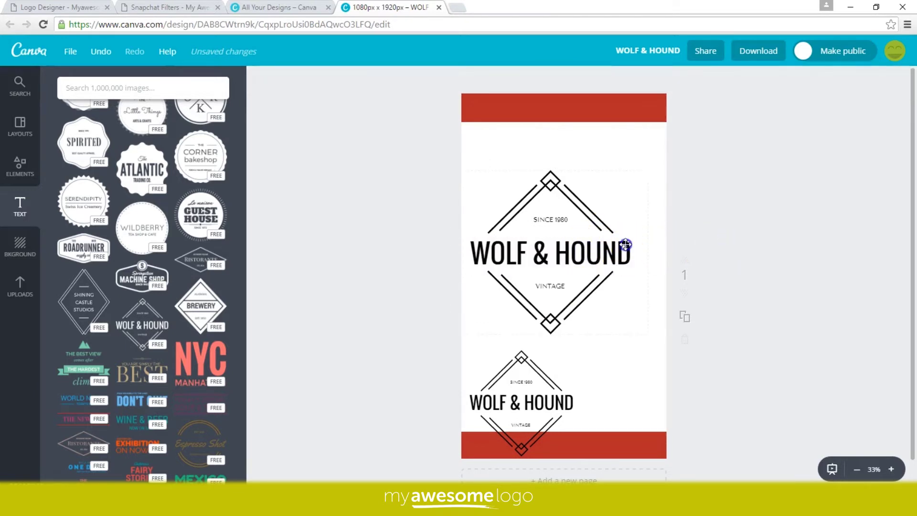
double_click(625, 244)
left_click(575, 213)
left_click(549, 250)
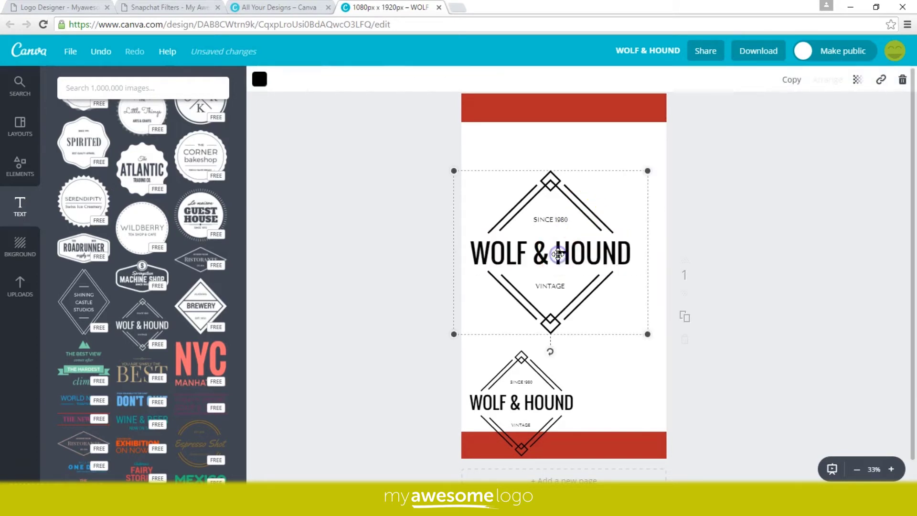
triple_click(558, 254)
key("BackSpace")
left_click(704, 185)
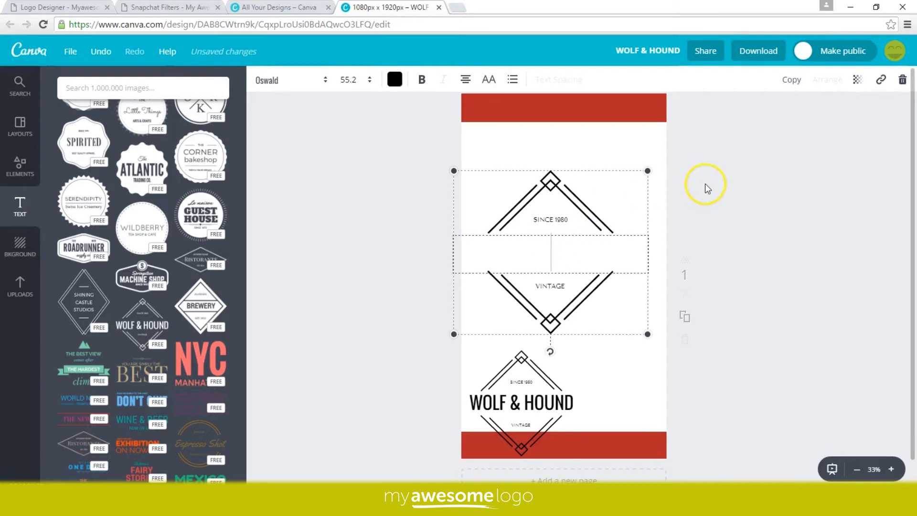
Step: Delete the SINCE 1980 and VINTAGE texts from the larger badge, leaving only its diamond frame
double_click(552, 220)
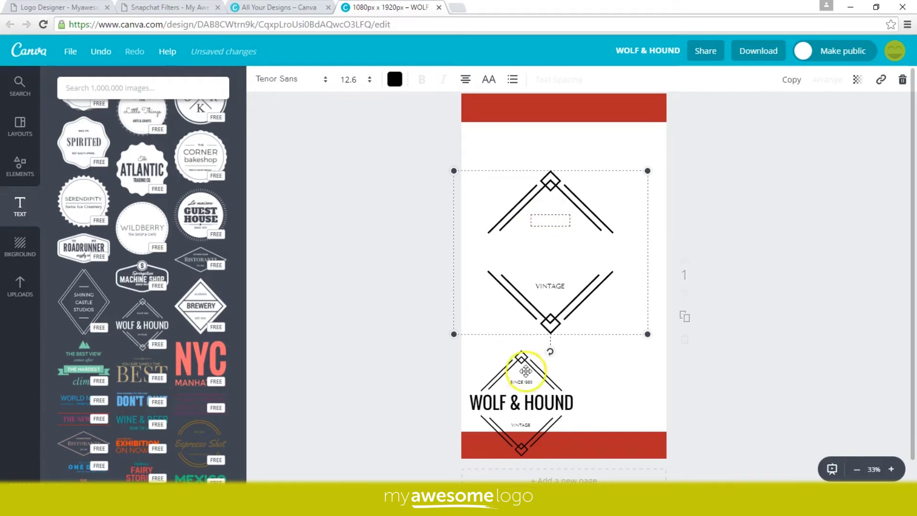
double_click(552, 284)
left_click(556, 281)
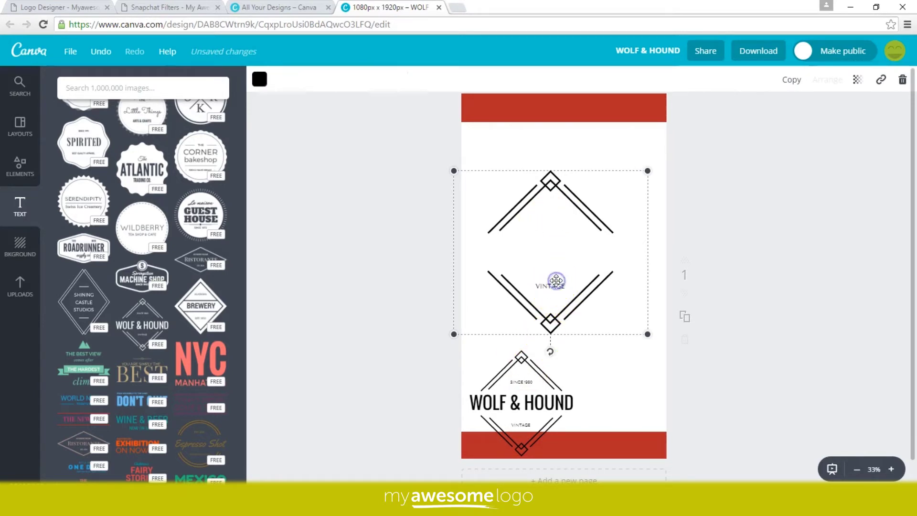
double_click(553, 286)
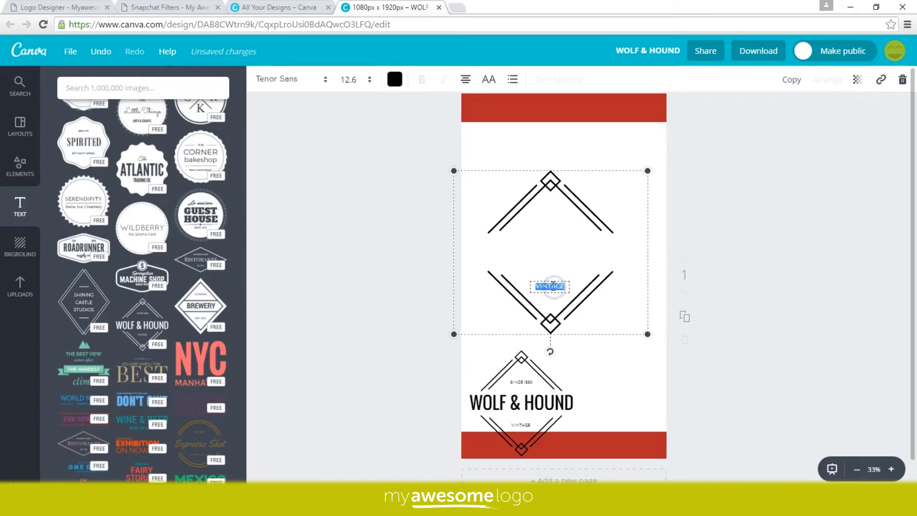
left_click(718, 265)
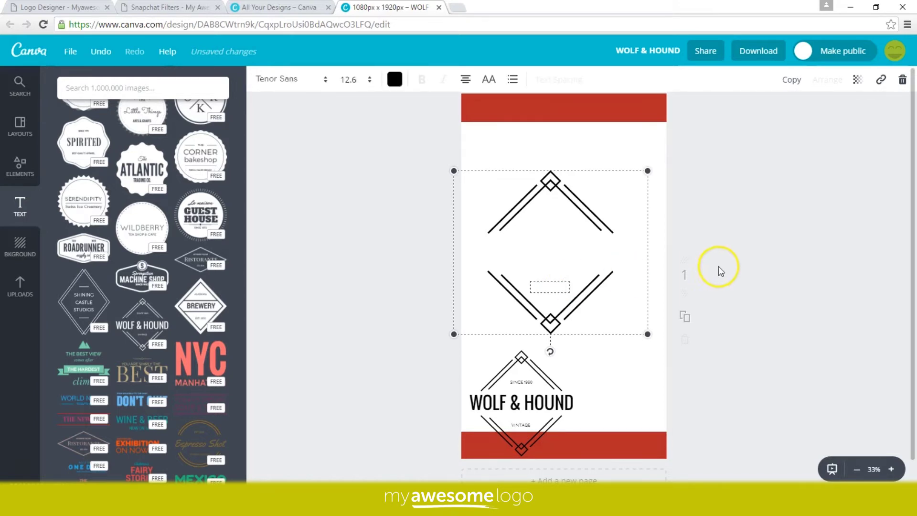
Step: Shrink the empty diamond frame to about a third of its size, near the page's left edge
left_click(599, 222)
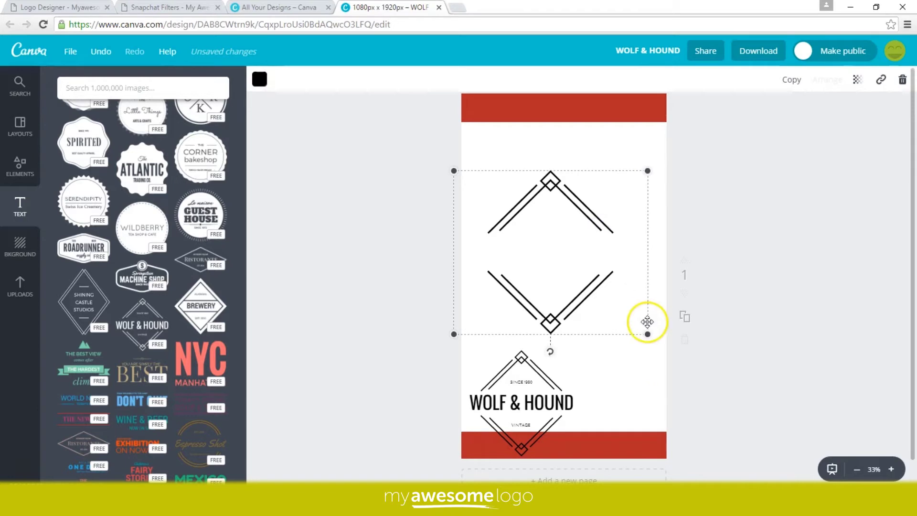
left_click(557, 176)
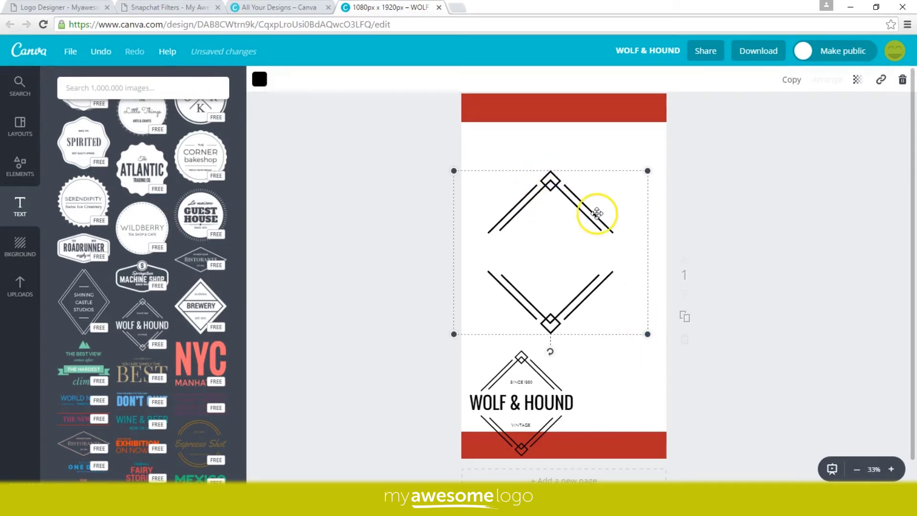
left_click(646, 334)
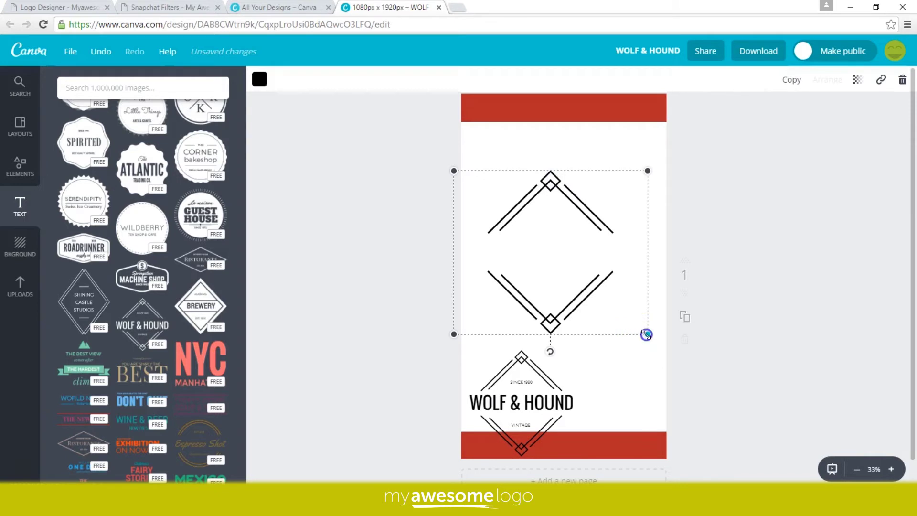
left_click_drag(641, 330, 515, 220)
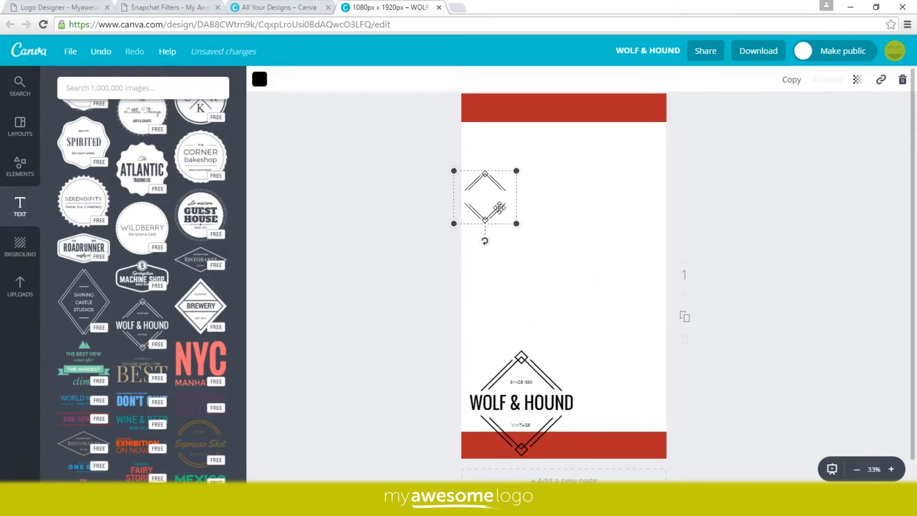
right_click(499, 209)
left_click(692, 176)
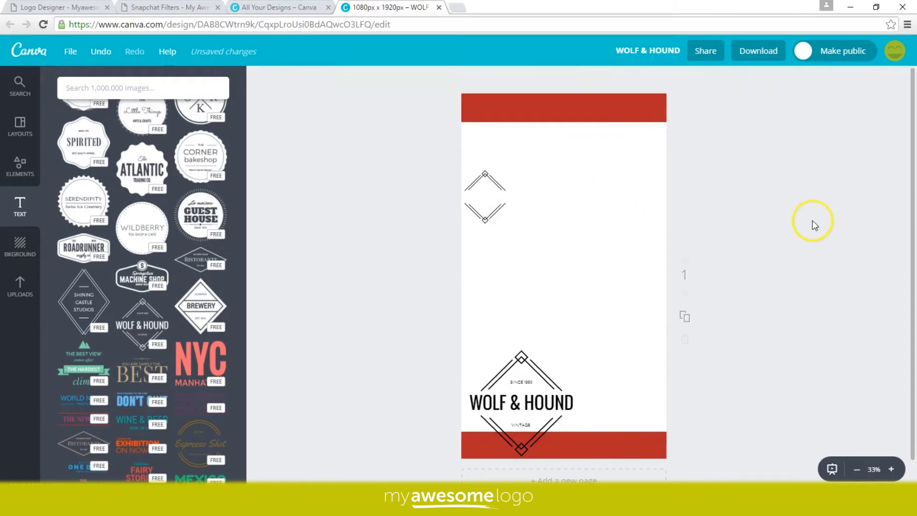
Step: Duplicate the small diamond frame three times and arrange the four overlapping frames into a diamond-shaped cluster
left_click(502, 205)
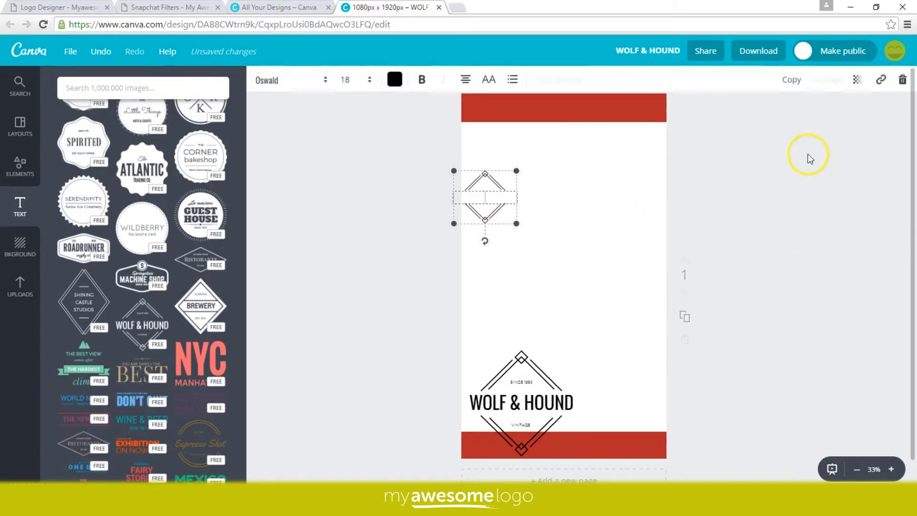
left_click(792, 81)
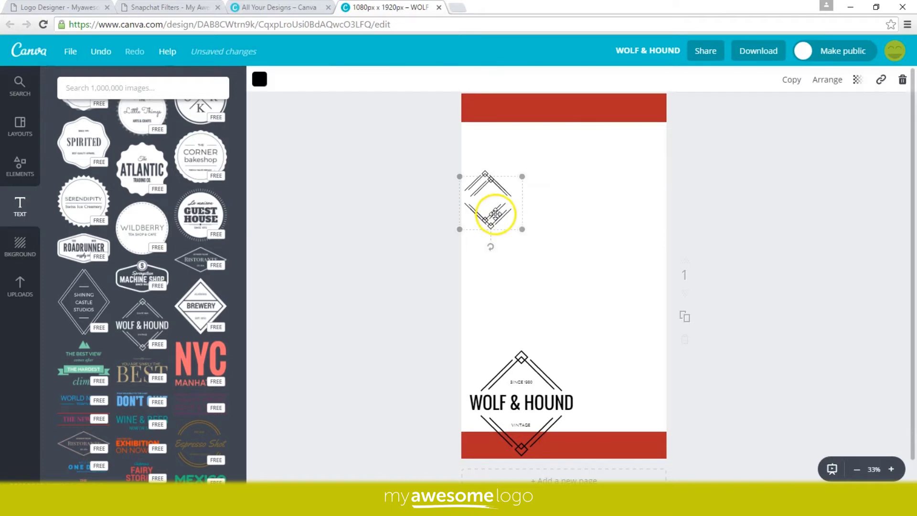
left_click_drag(497, 213, 520, 192)
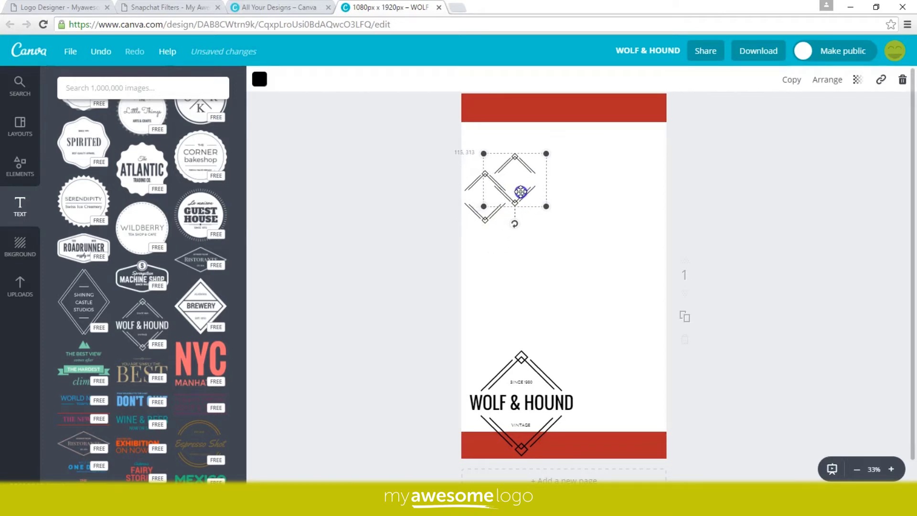
left_click(788, 82)
left_click_drag(517, 174, 553, 212)
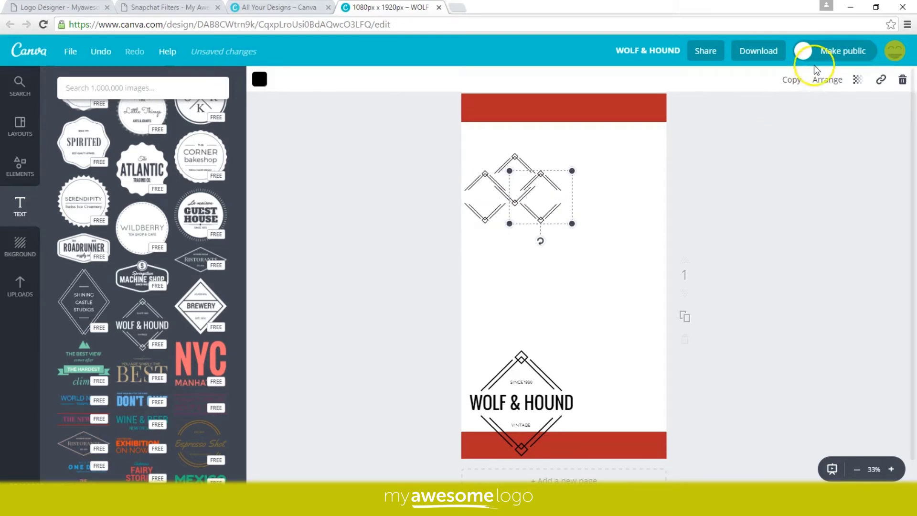
left_click(797, 81)
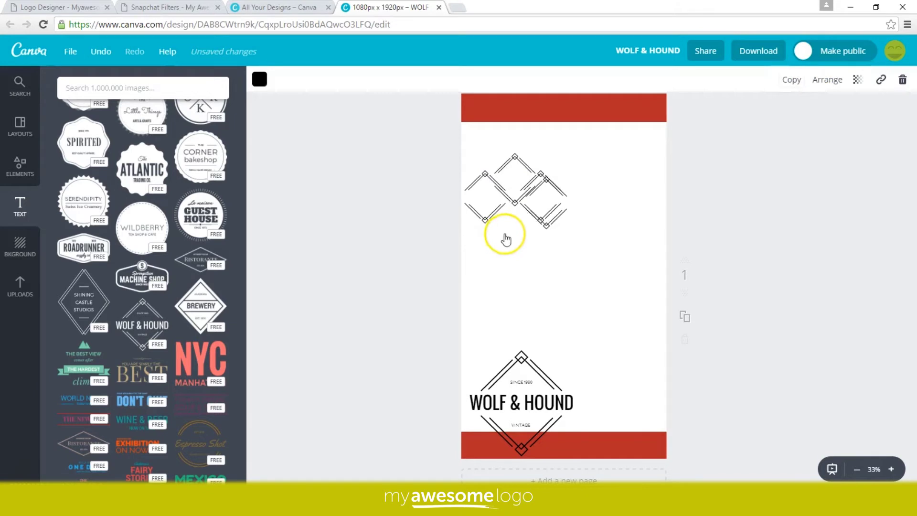
left_click_drag(545, 246, 527, 236)
left_click(601, 258)
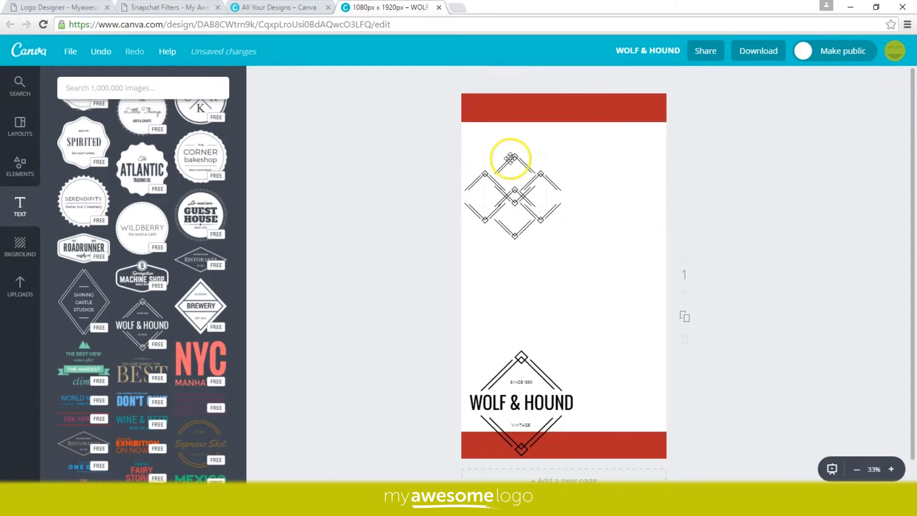
Step: Group the four diamond frames and move the group slightly up against the page's left edge
left_click(478, 138)
left_click_drag(478, 137, 575, 244)
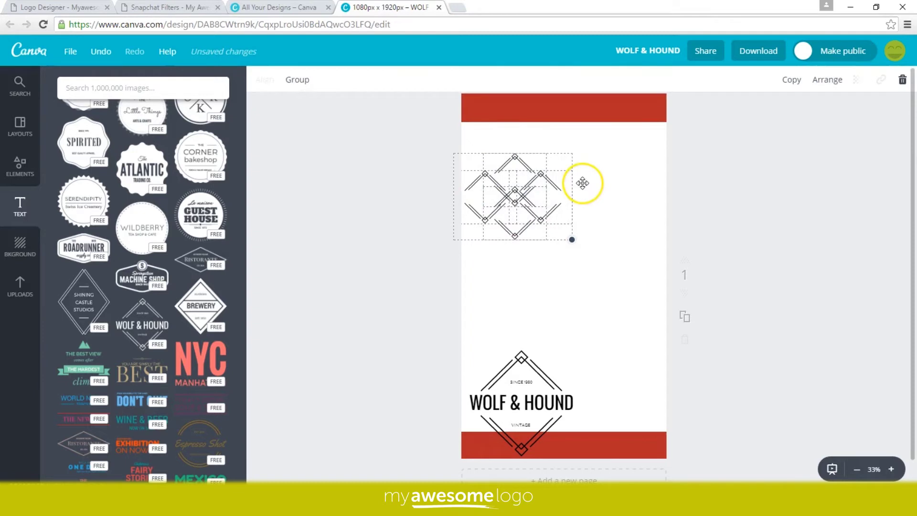
left_click(301, 81)
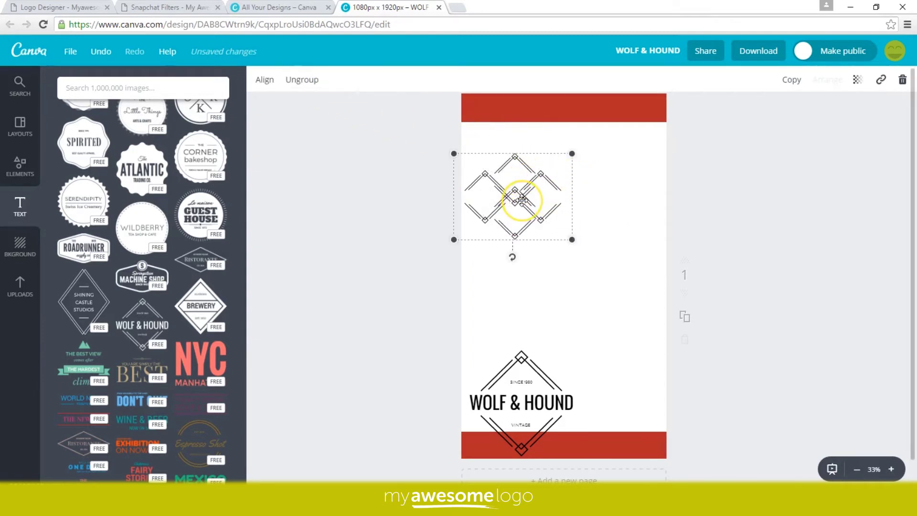
mouse_move(521, 201)
left_mouse_down()
mouse_move(522, 110)
mouse_move(518, 190)
left_mouse_up()
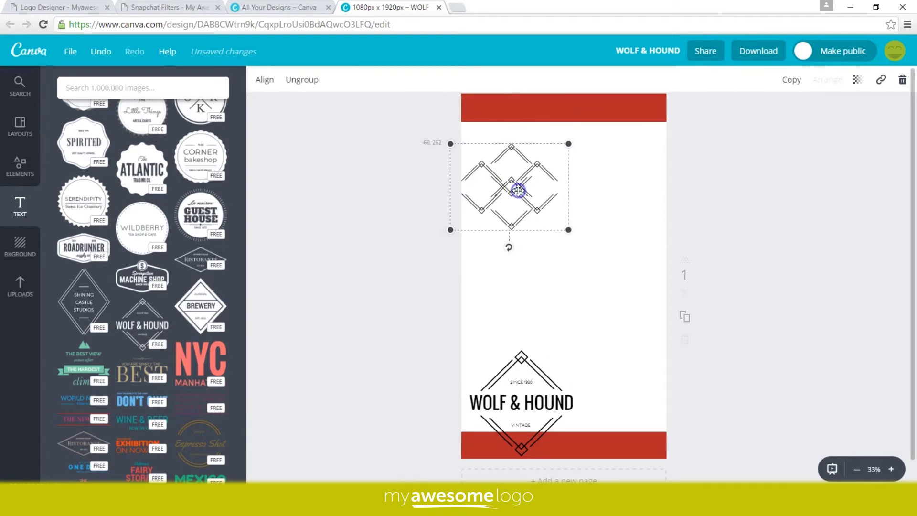
Step: Duplicate the diamond group and place the copy directly to its right, extending the pattern across the page
left_click(784, 80)
left_click(574, 179)
left_click(487, 198)
left_click_drag(487, 198, 593, 188)
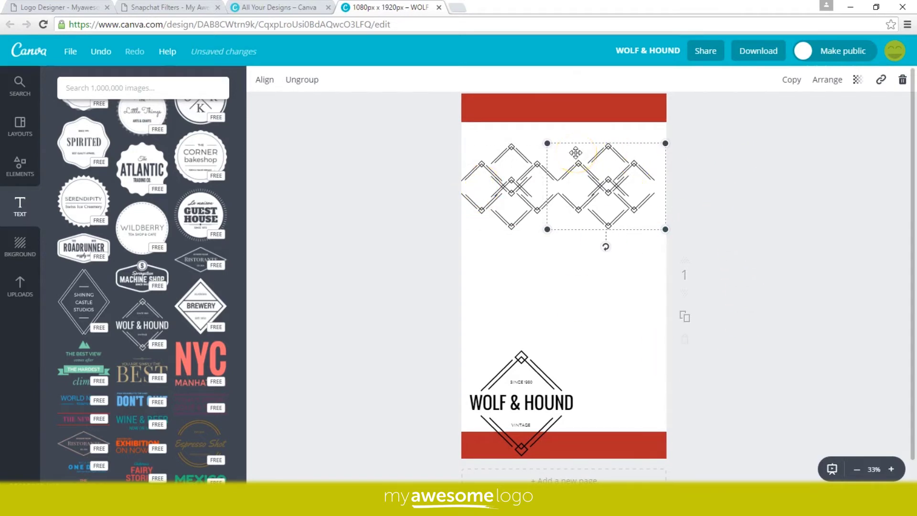
Step: Make the red bar at the page's top edge almost completely transparent
left_click(531, 107)
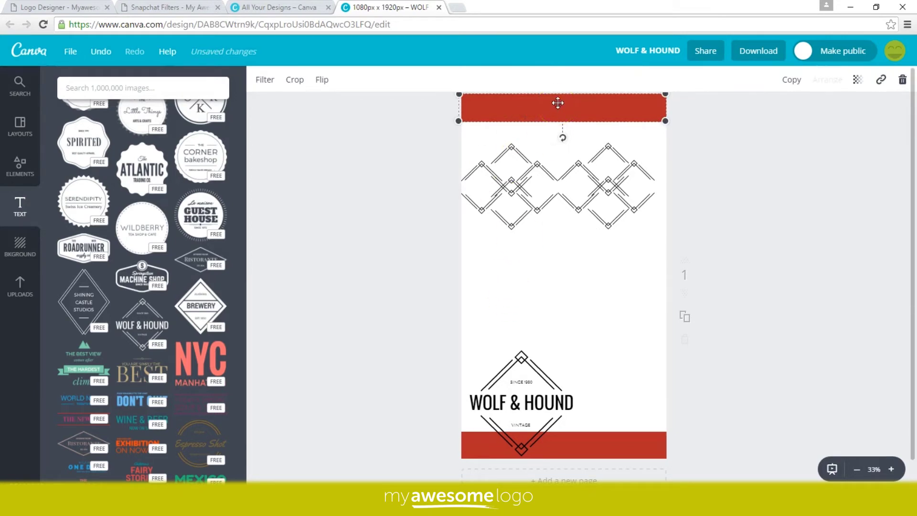
left_click(857, 80)
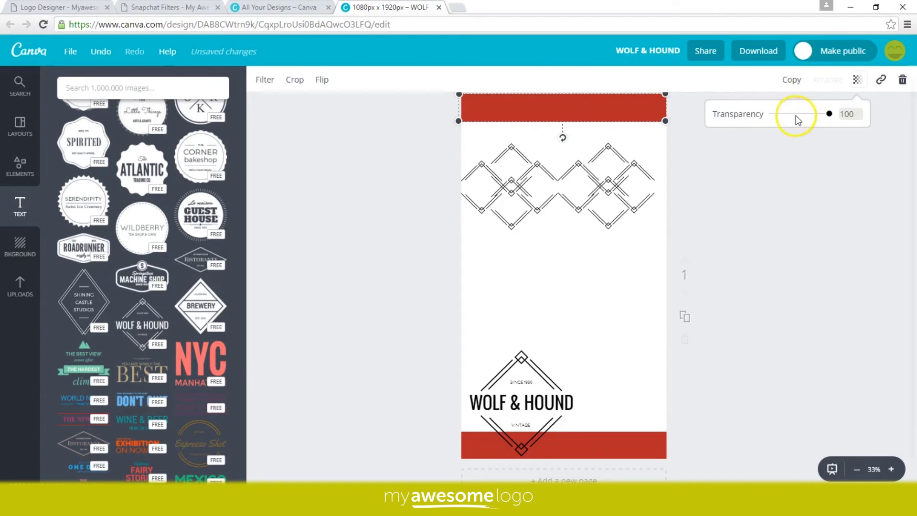
left_click(773, 115)
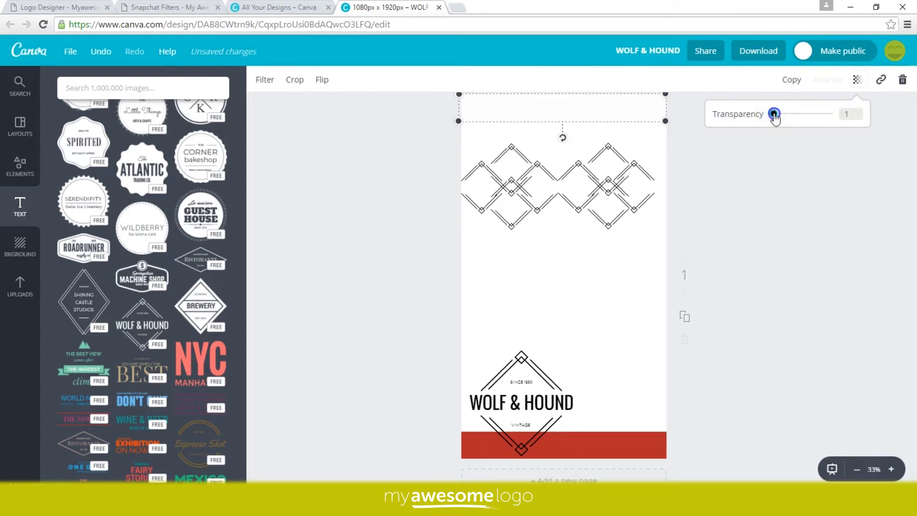
left_click_drag(778, 117, 779, 118)
Step: Set the transparency of the red bar at the page's bottom edge to 4
left_click(595, 437)
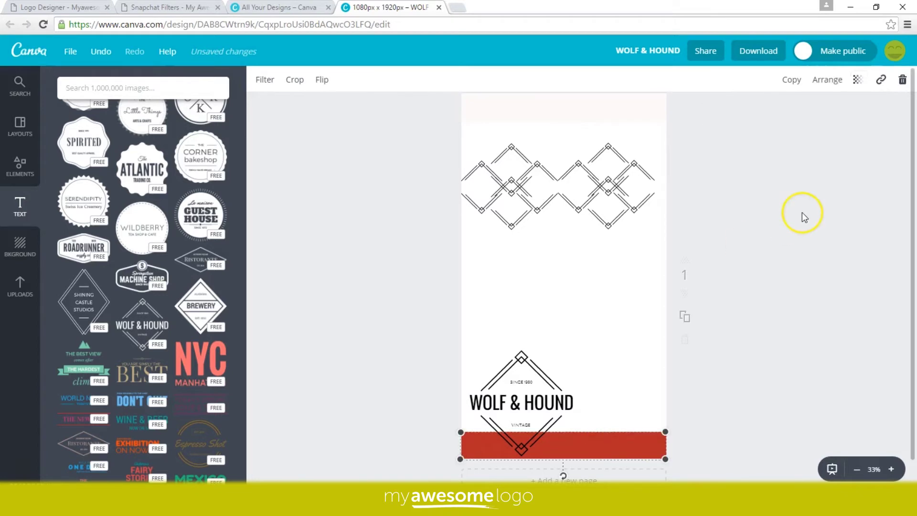
left_click(857, 85)
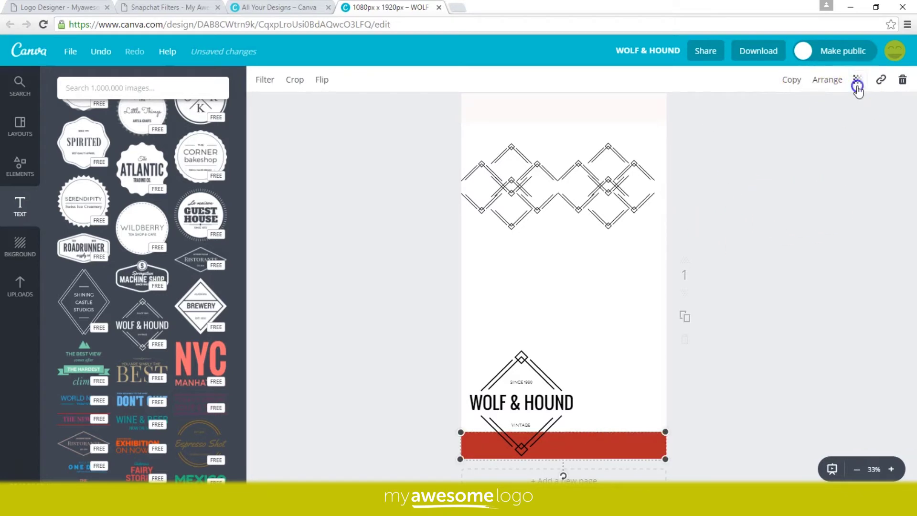
left_click_drag(824, 116, 778, 132)
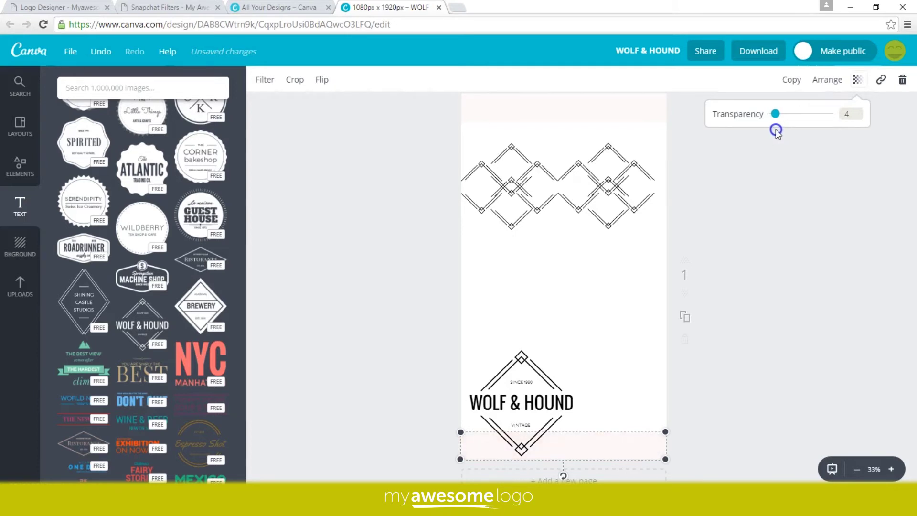
left_click(614, 269)
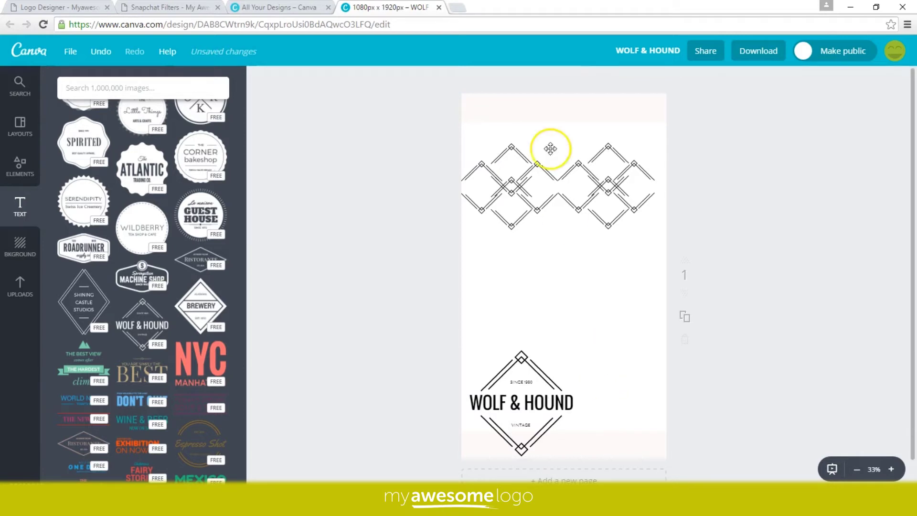
left_click(491, 160)
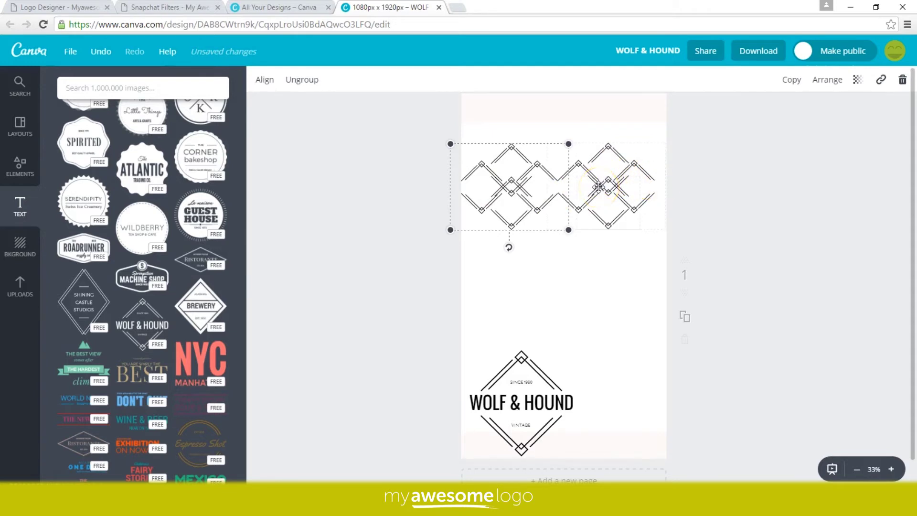
left_click(579, 292)
left_click(610, 200)
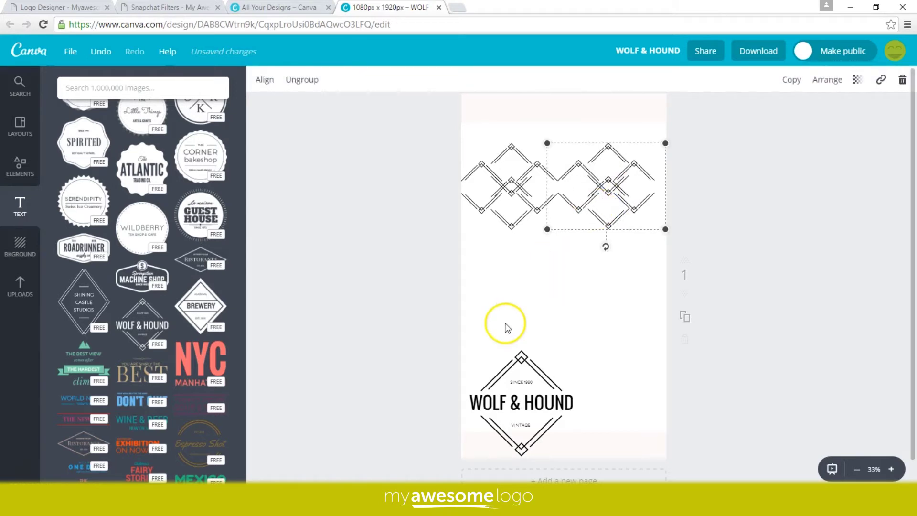
left_click(512, 178)
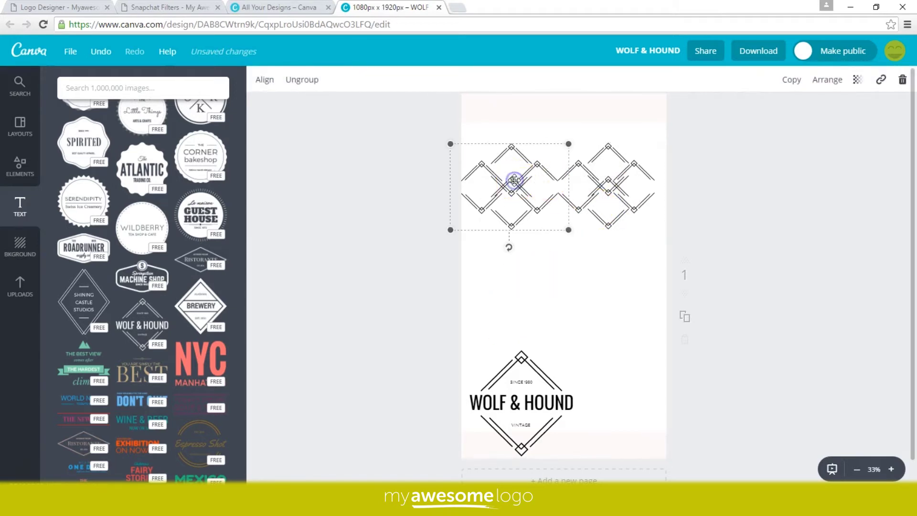
left_click(628, 183, "shift")
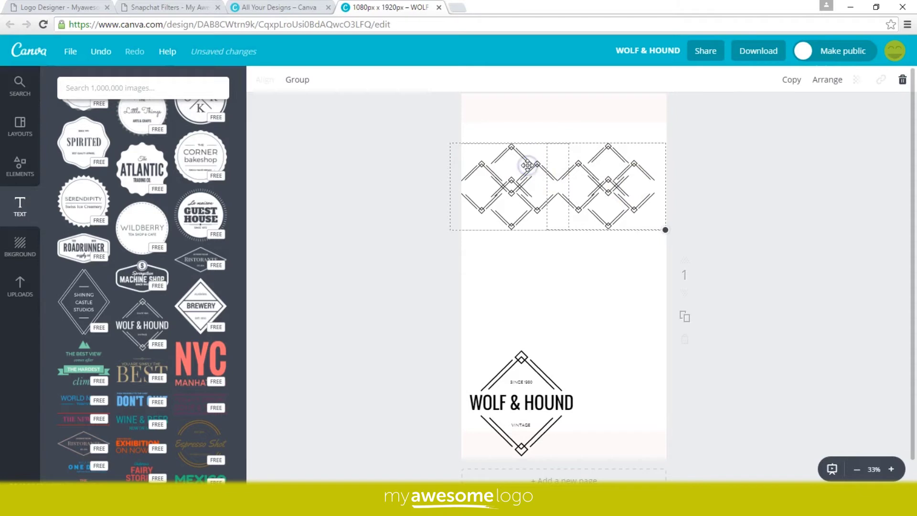
left_click(522, 296)
left_click(479, 184)
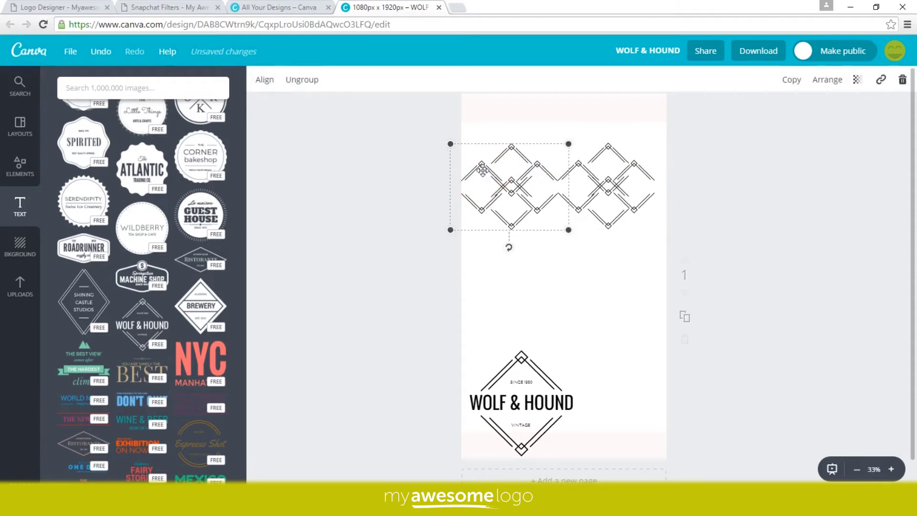
left_click(555, 266)
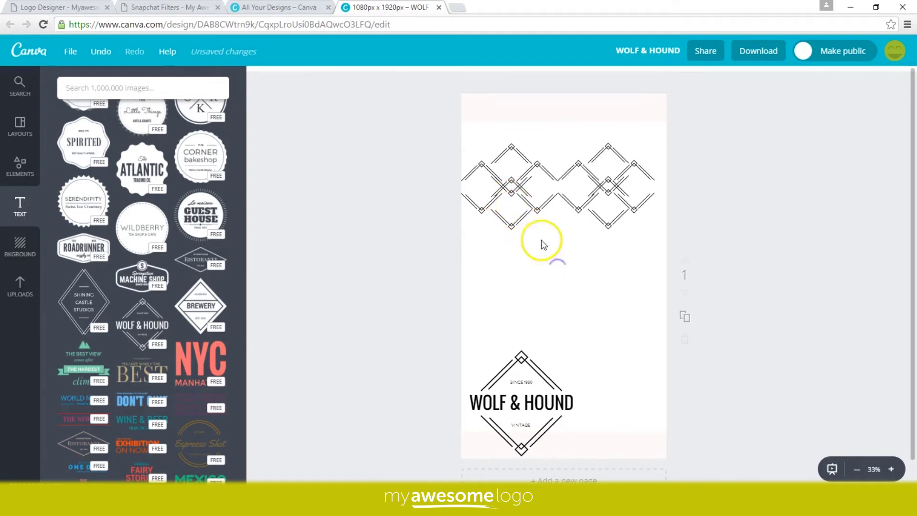
Step: Ungroup the left diamond cluster and recolour its bottom frame with the default palette's medium grey
left_click(530, 216)
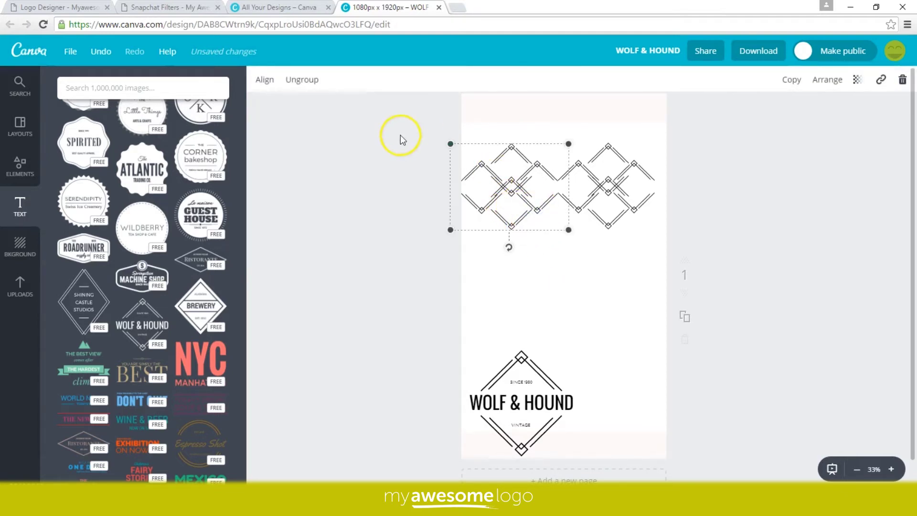
left_click(299, 80)
left_click(503, 210)
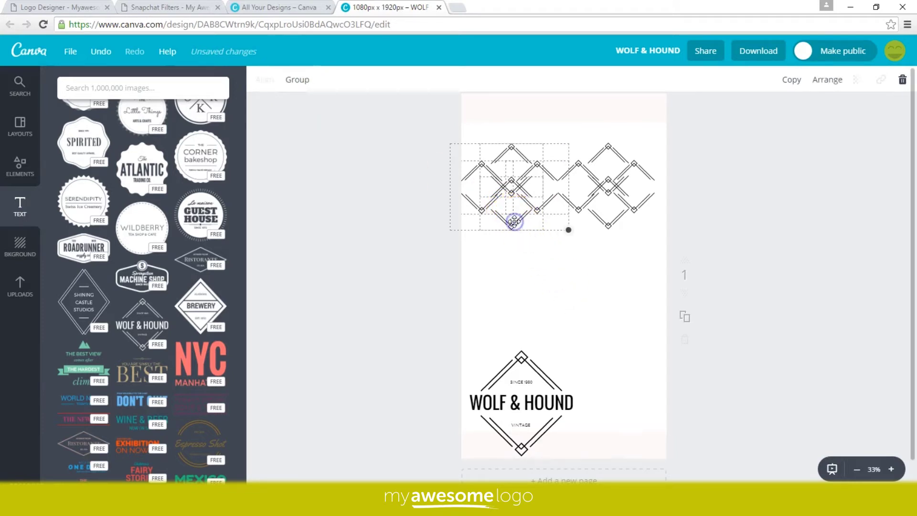
left_click(519, 236)
left_click(512, 217)
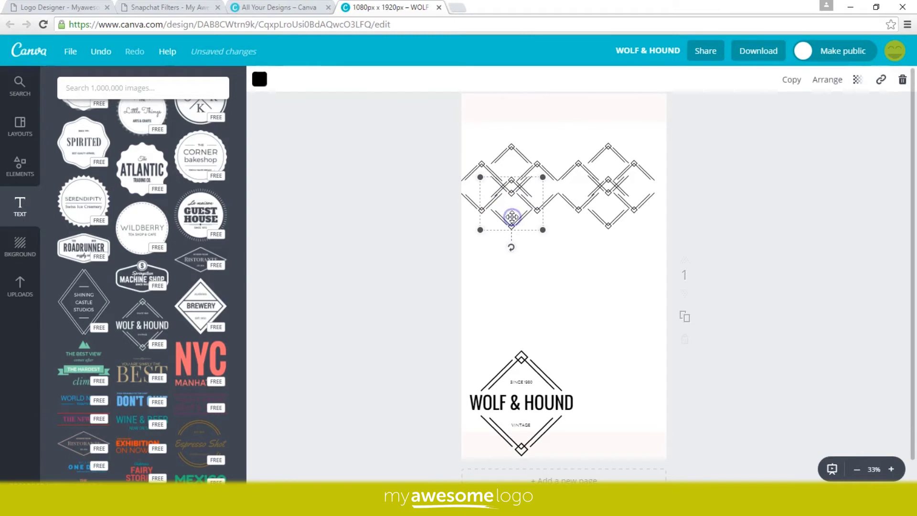
left_click(260, 81)
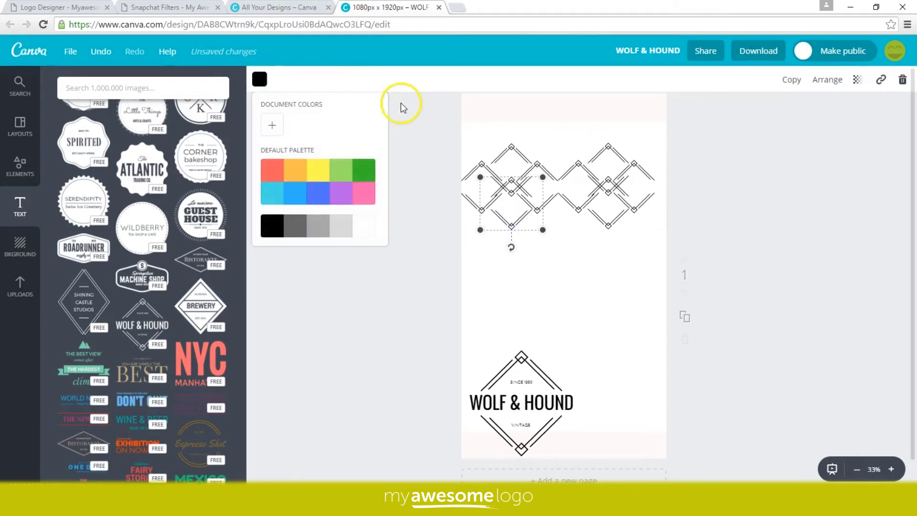
left_click(315, 229)
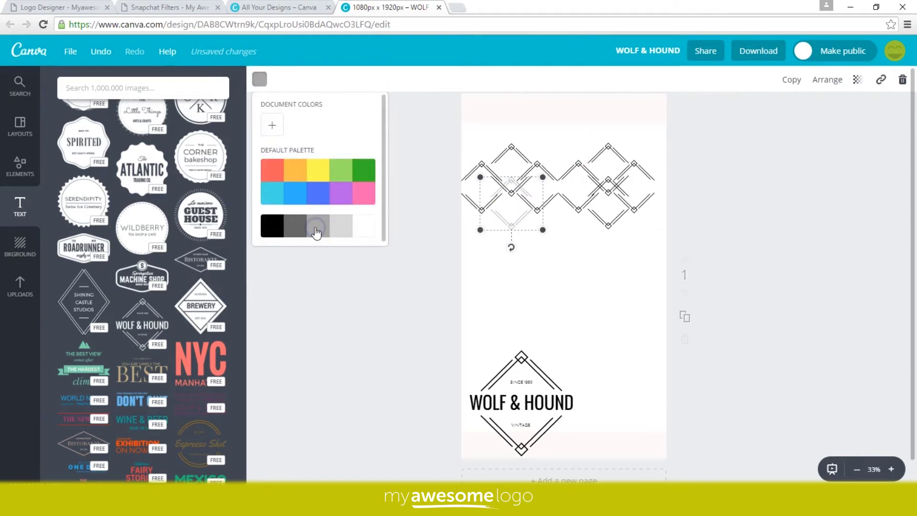
left_click(338, 224)
left_click(559, 245)
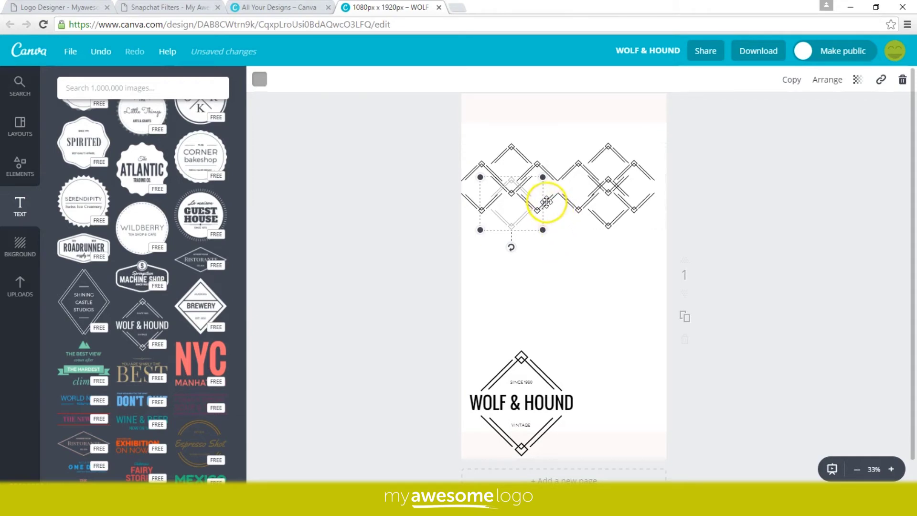
Step: Recolour the right, top and left frames of the left diamond cluster medium grey
left_click(545, 200)
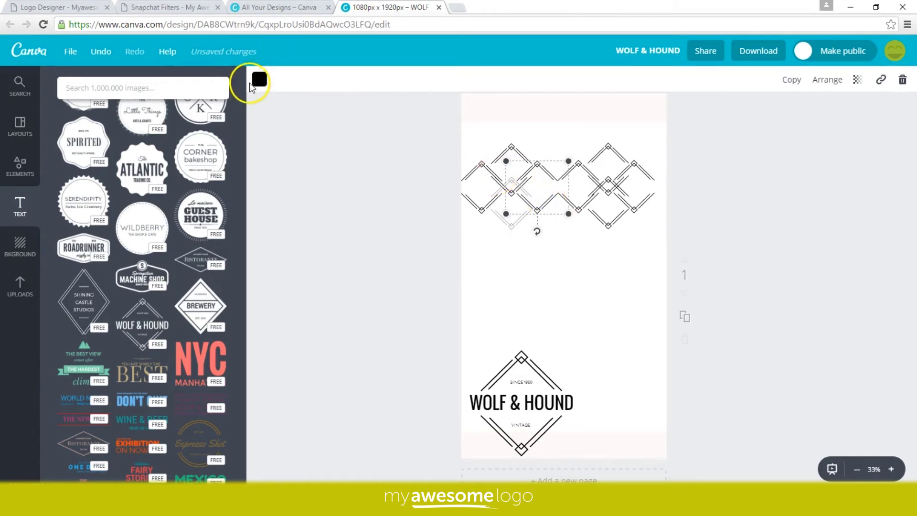
left_click(260, 82)
left_click(318, 225)
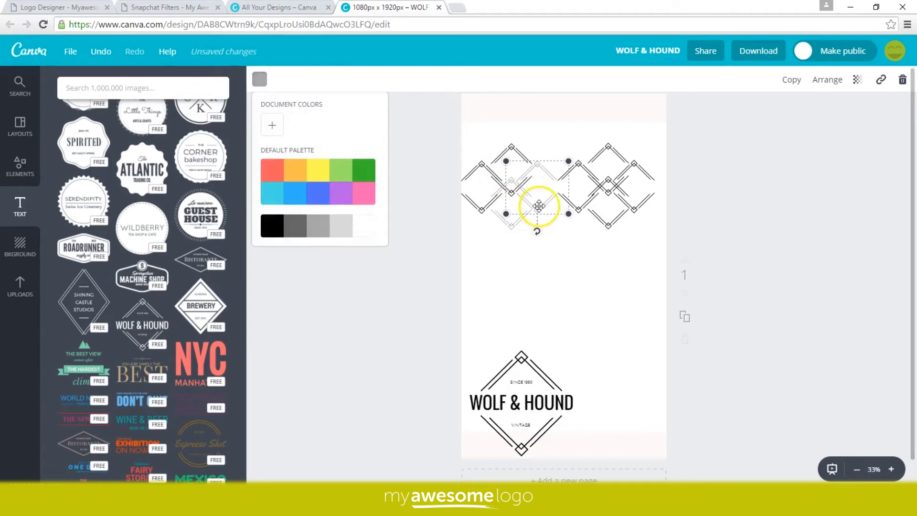
left_click(513, 147)
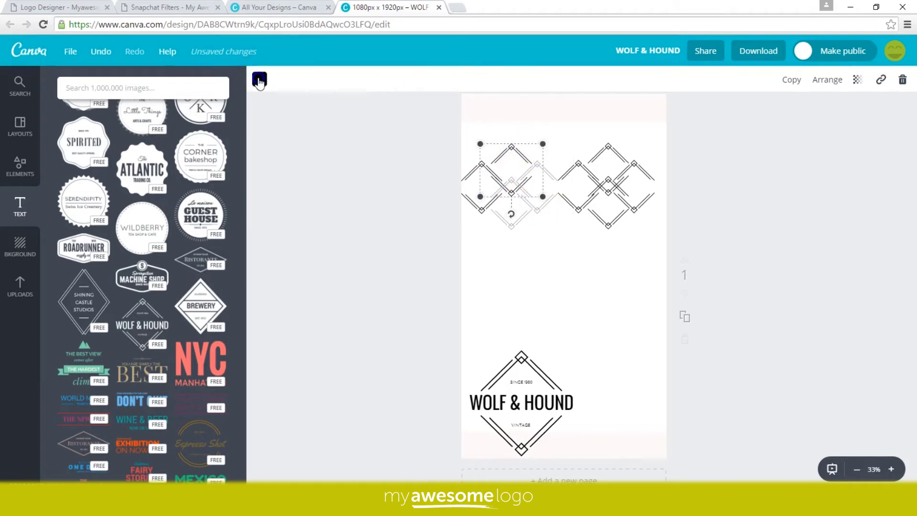
left_click(260, 78)
left_click(317, 228)
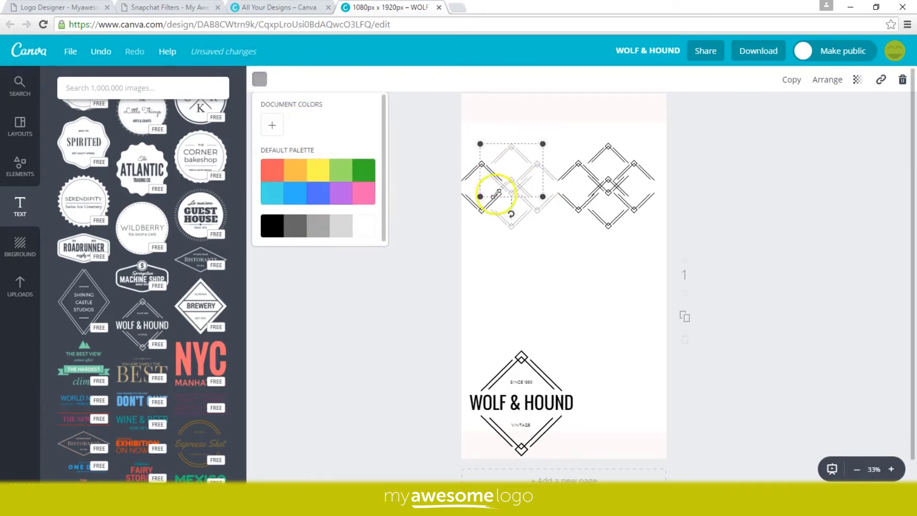
left_click(466, 196)
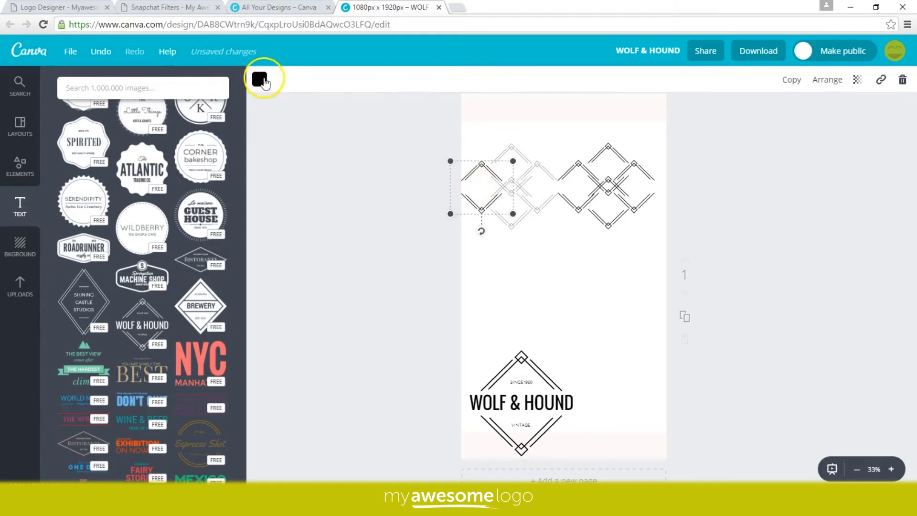
left_click(260, 79)
left_click(319, 224)
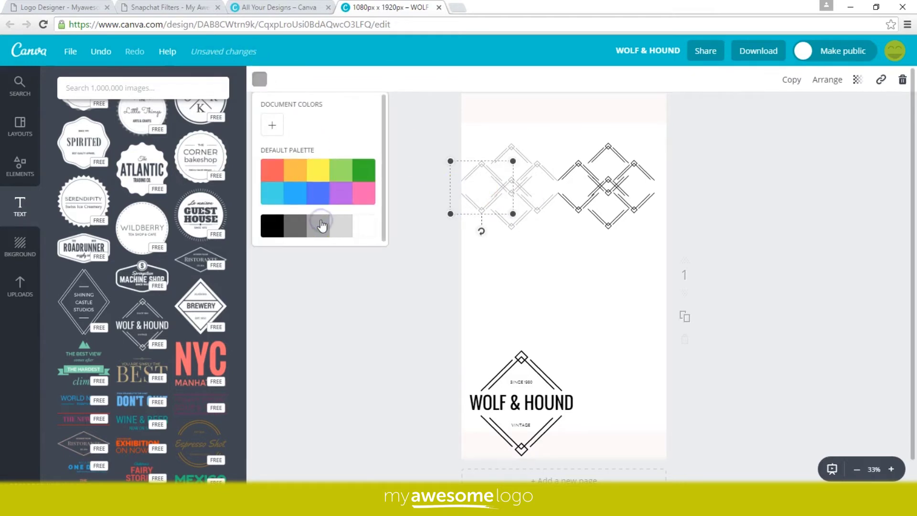
left_click(570, 171)
right_click(570, 170)
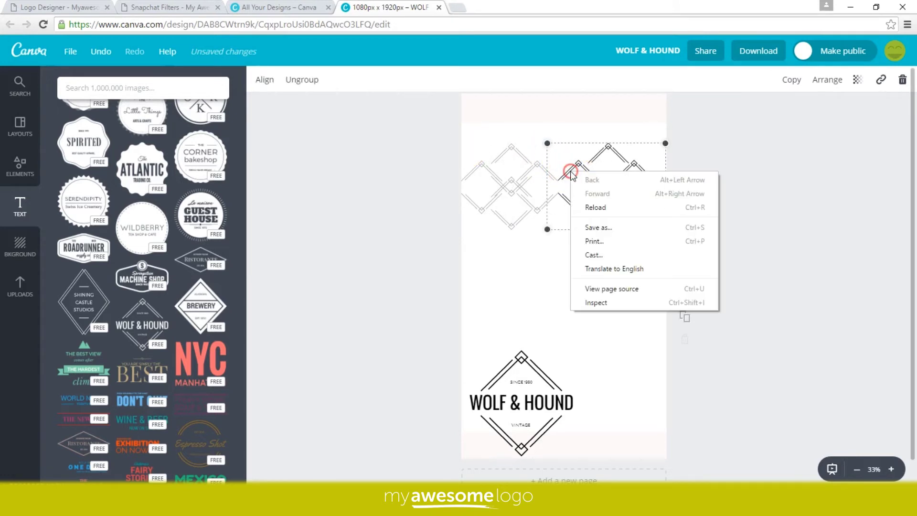
left_click(509, 271)
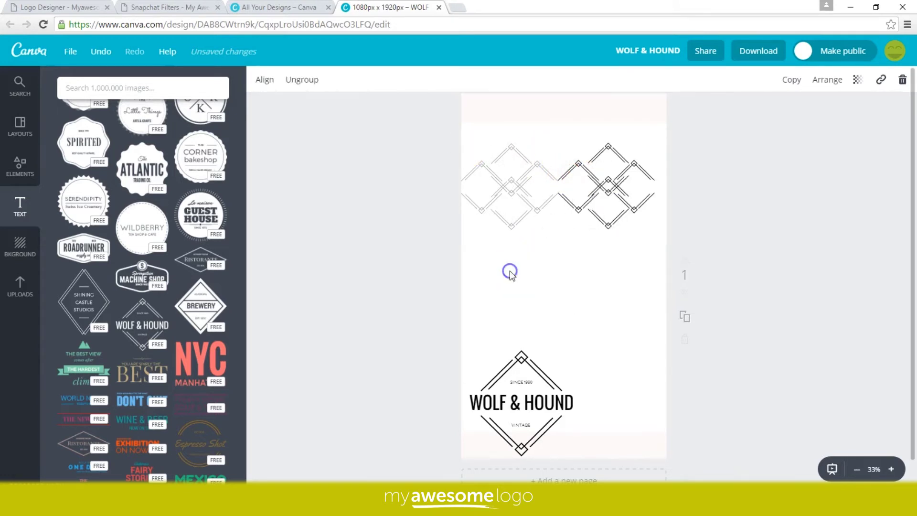
left_click(509, 272)
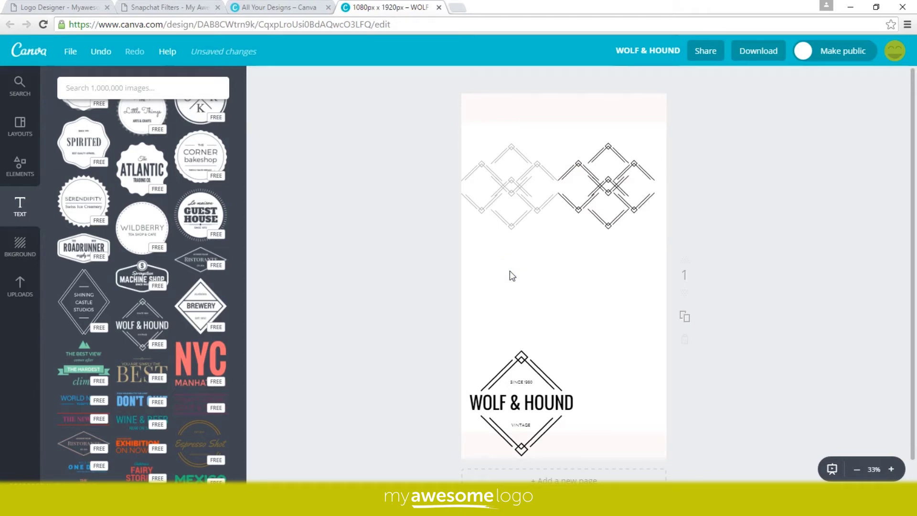
Step: Ungroup the right diamond cluster and recolour its bottom frame medium grey
left_click(597, 162)
right_click(597, 163)
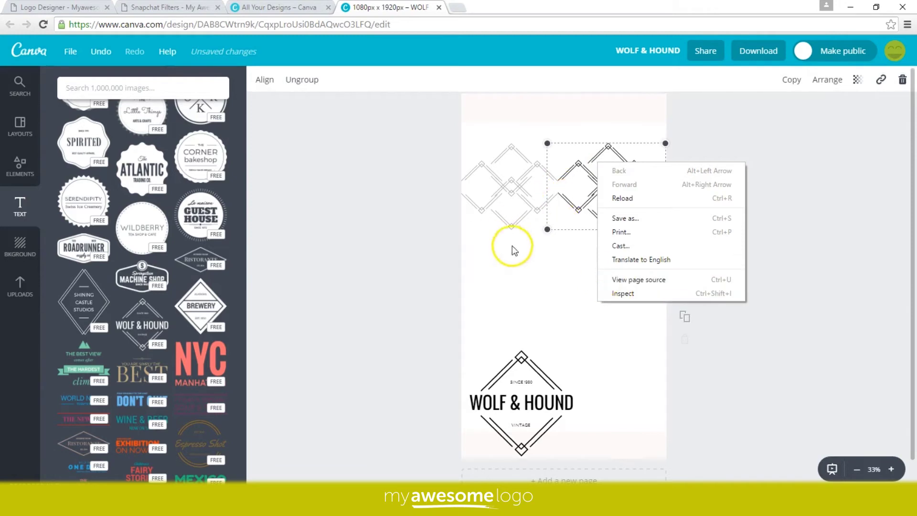
left_click(297, 82)
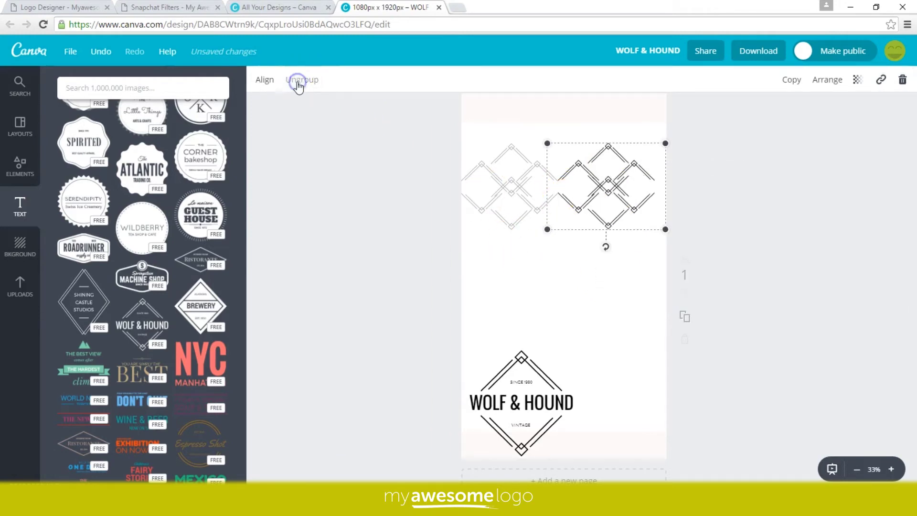
left_click(581, 257)
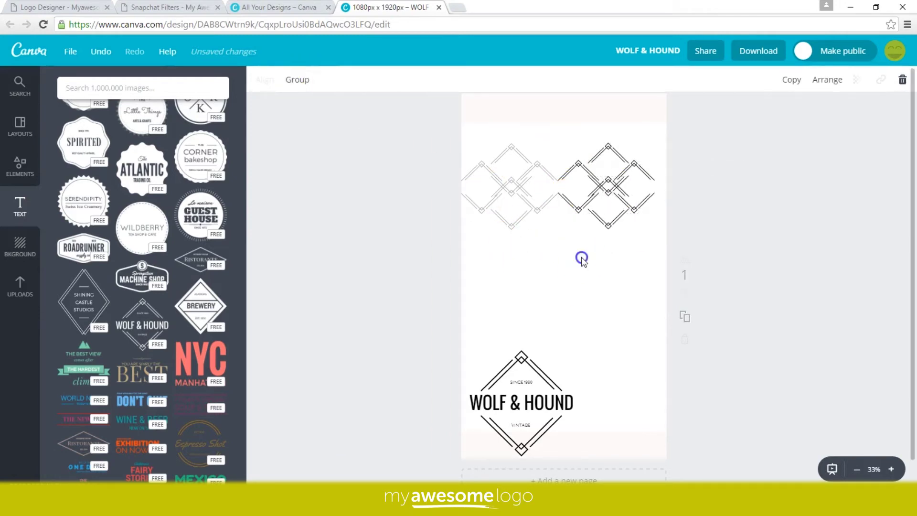
left_click(603, 225)
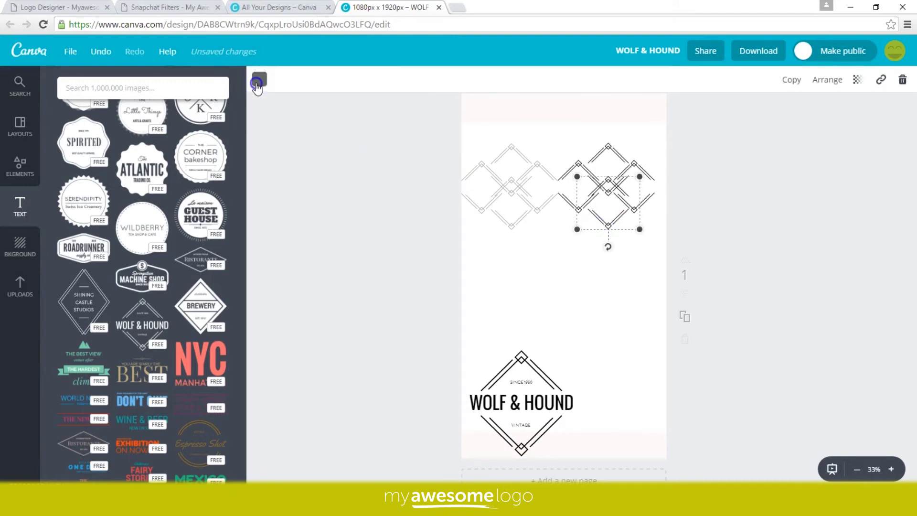
left_click(259, 79)
left_click(317, 227)
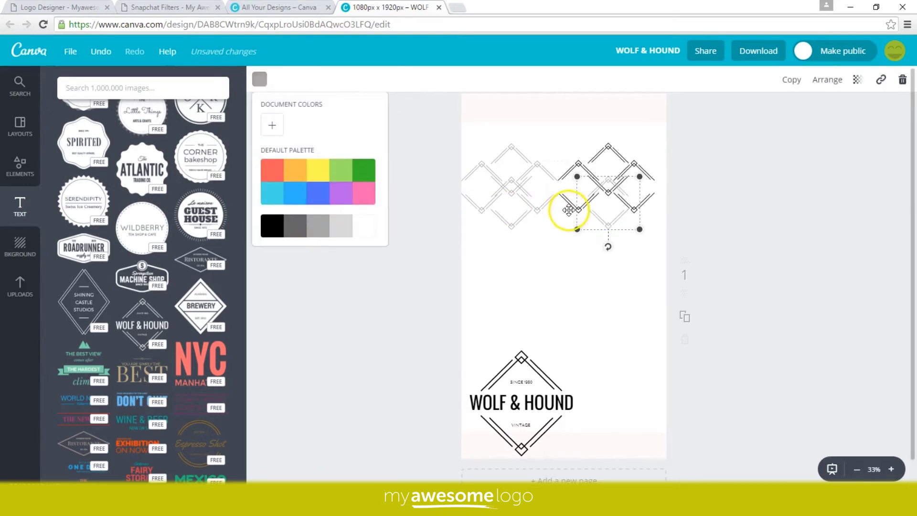
Step: Recolour the left, top and right frames of the right diamond cluster medium grey
left_click(570, 207)
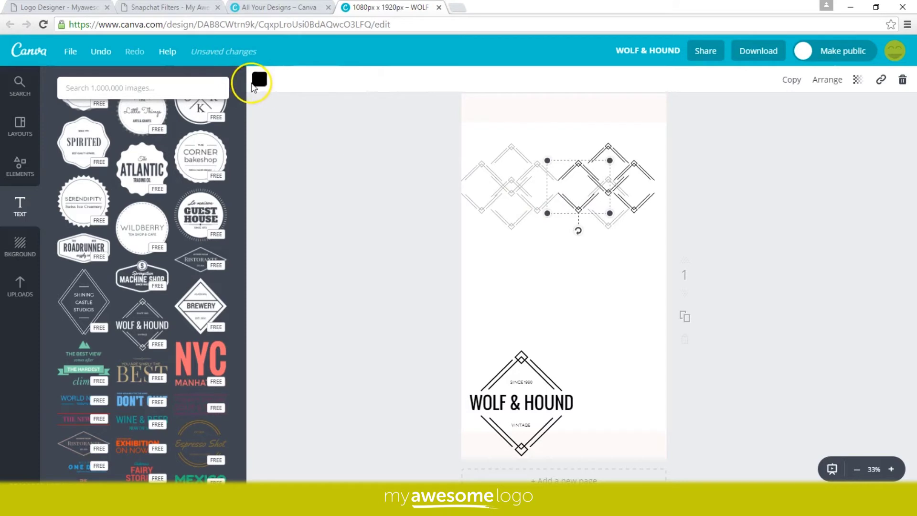
left_click(259, 80)
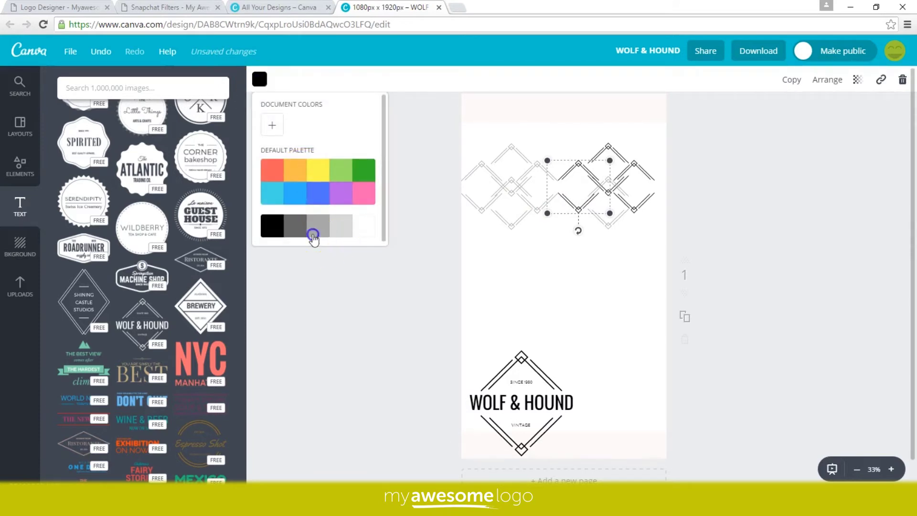
left_click(314, 233)
left_click(613, 151)
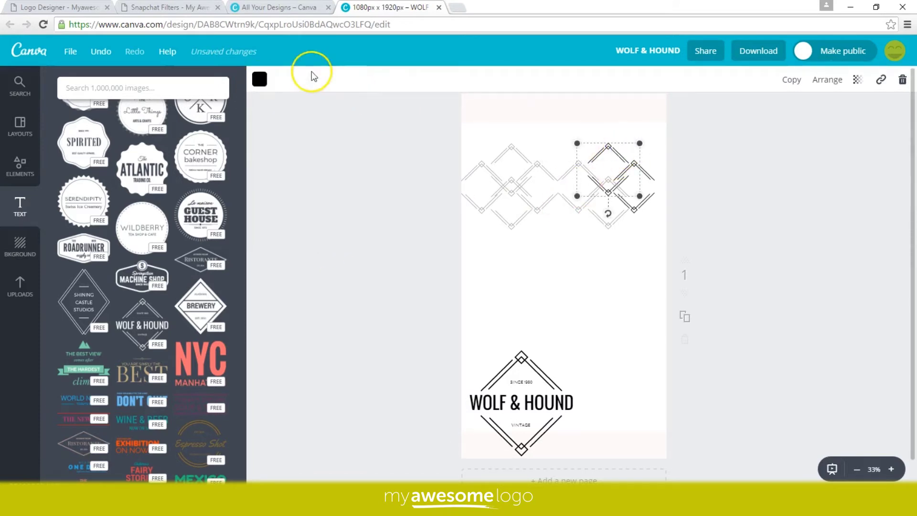
left_click(259, 79)
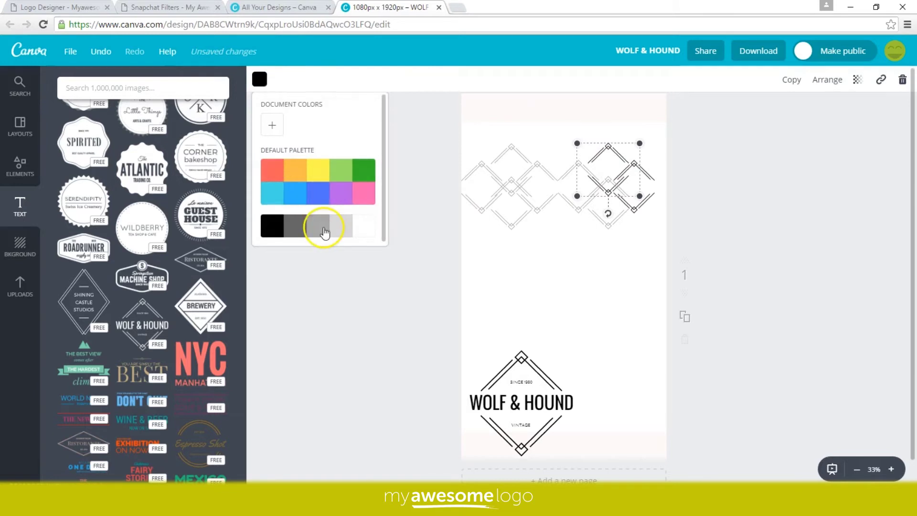
left_click(319, 226)
left_click(655, 196)
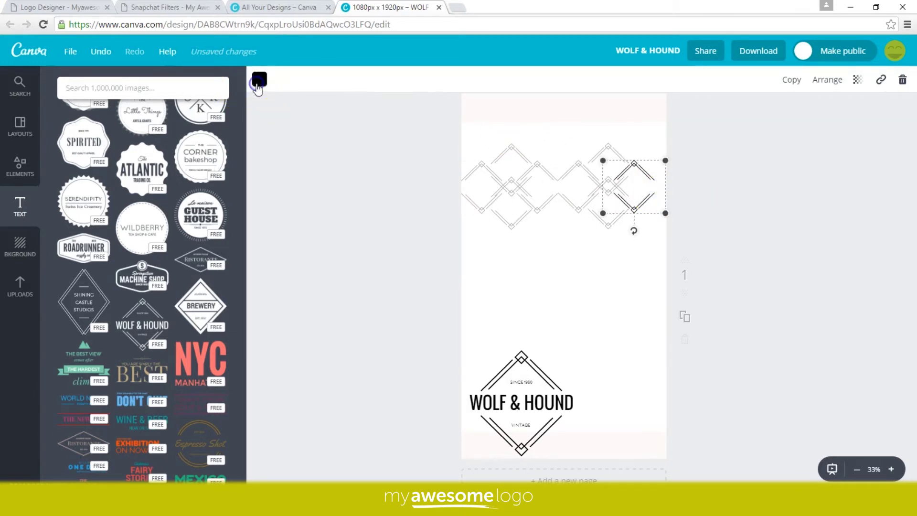
left_click(258, 82)
left_click(310, 229)
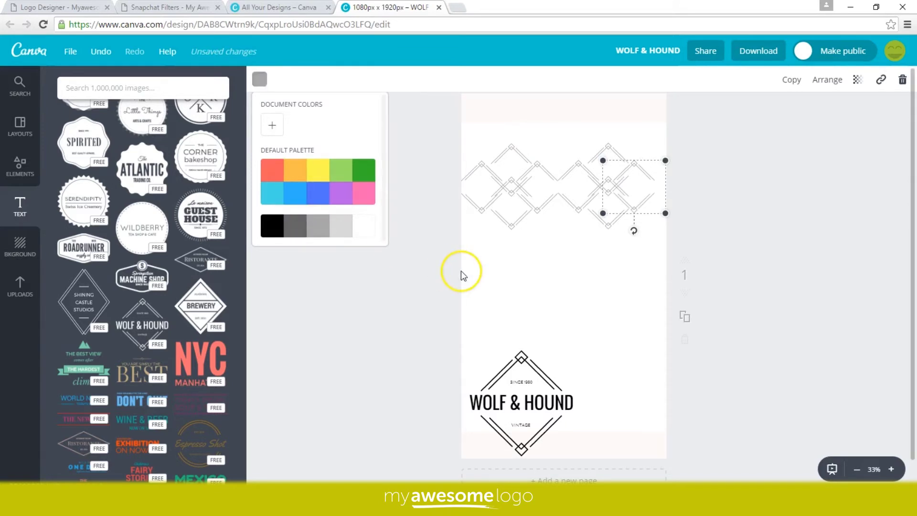
left_click(460, 270)
left_click(553, 281)
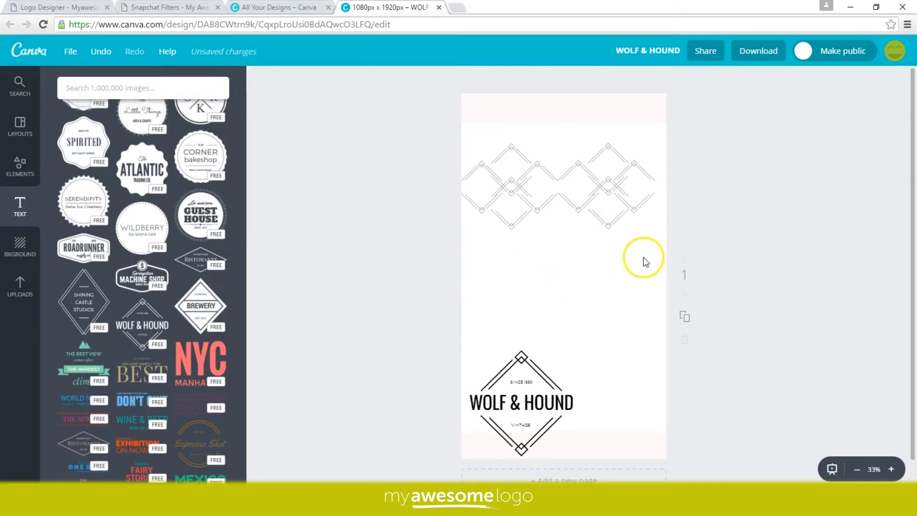
Step: Group all eight grey diamond frames and scale the group down slightly
left_click_drag(655, 265, 466, 144)
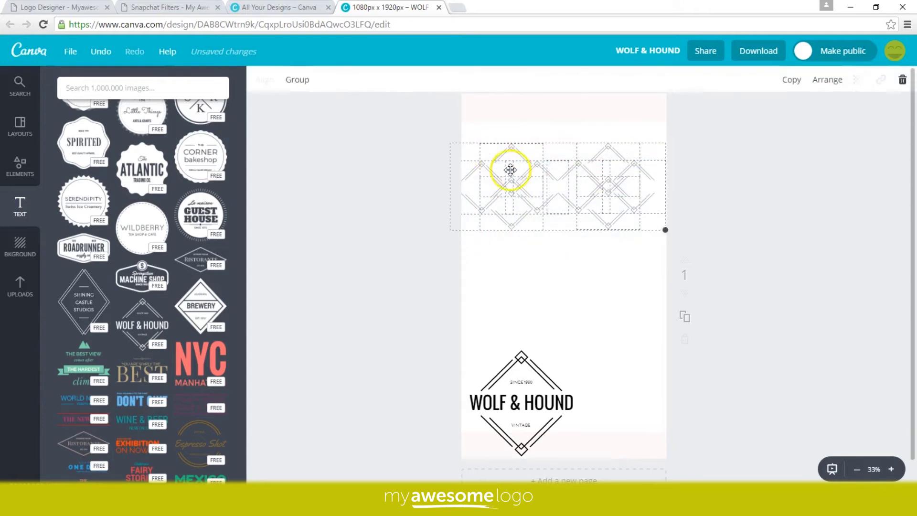
left_click(296, 81)
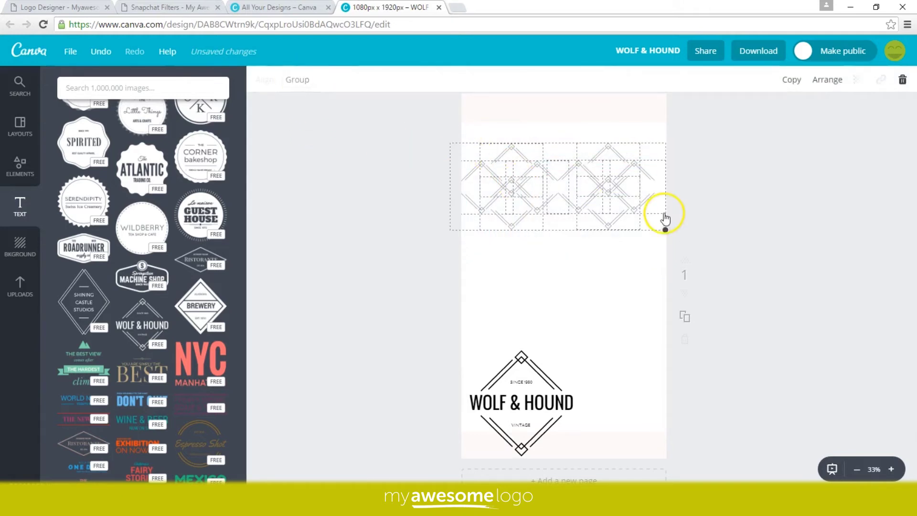
left_click_drag(663, 228, 630, 206)
Step: Move the grey diamond group to the page's top-left corner and shrink it to a little over half the page width
left_click_drag(578, 178, 579, 135)
left_click(912, 282)
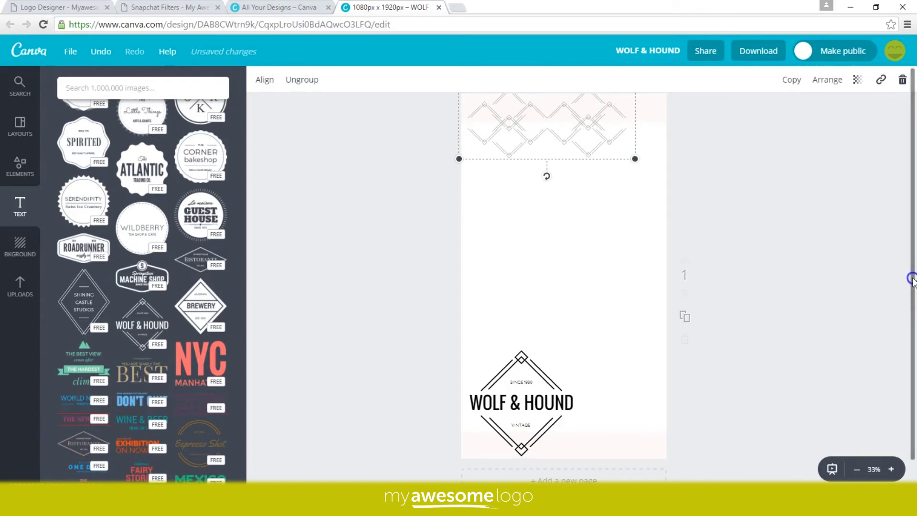
left_click_drag(553, 131, 548, 139)
left_click_drag(631, 165, 571, 136)
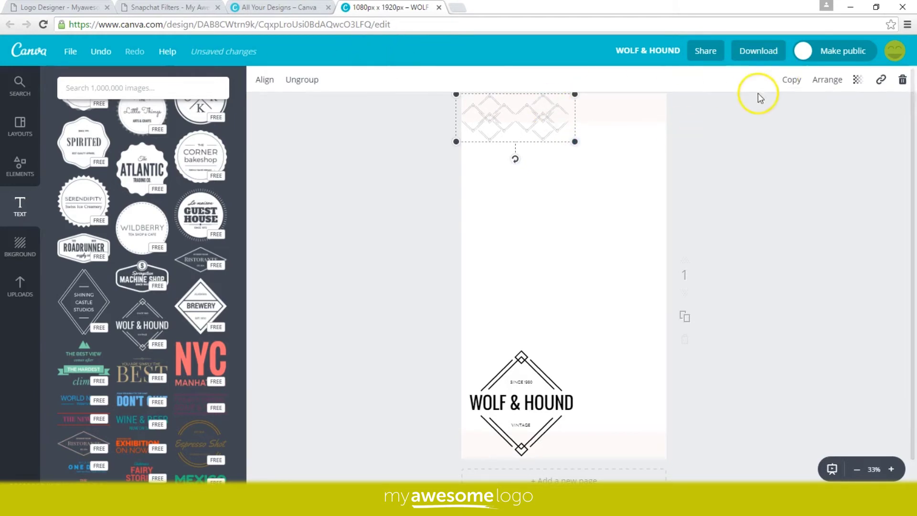
left_click(535, 128)
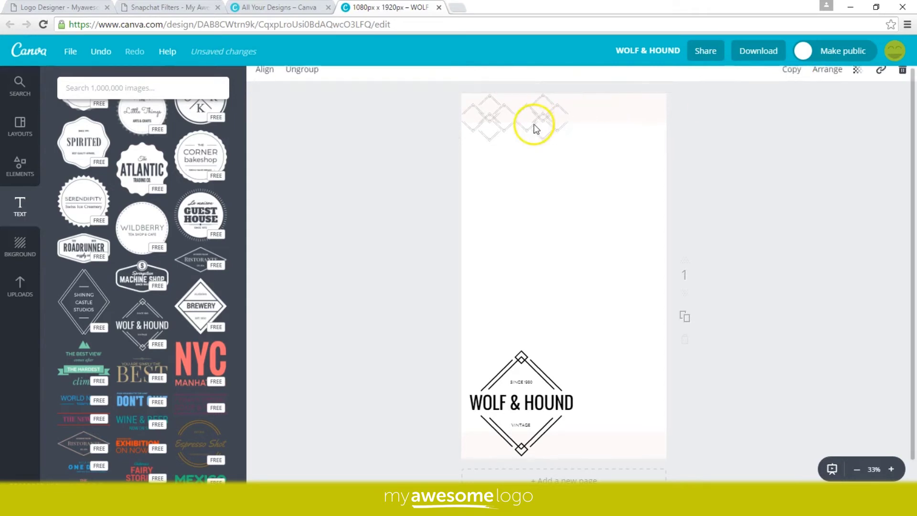
Step: Duplicate the grey diamond group and place the copy beside it so the pattern spans the page's full width
left_click(542, 133)
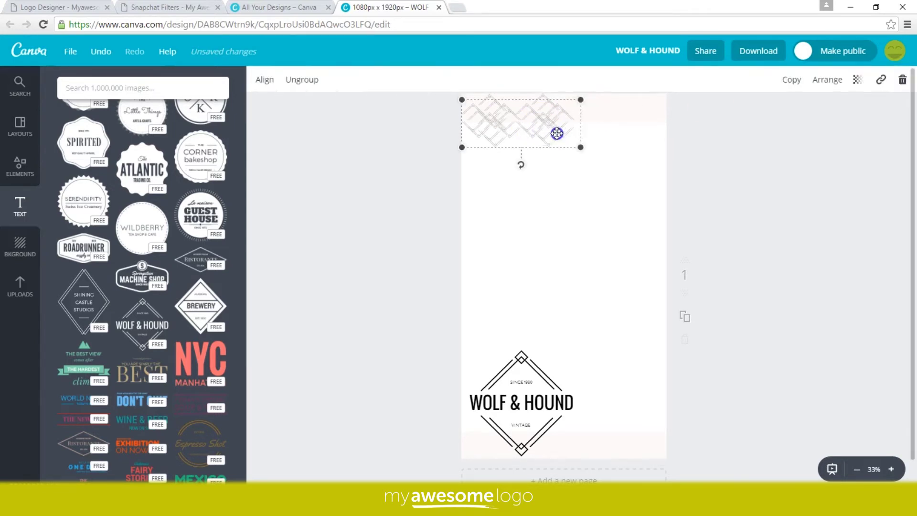
left_click_drag(626, 146, 644, 127)
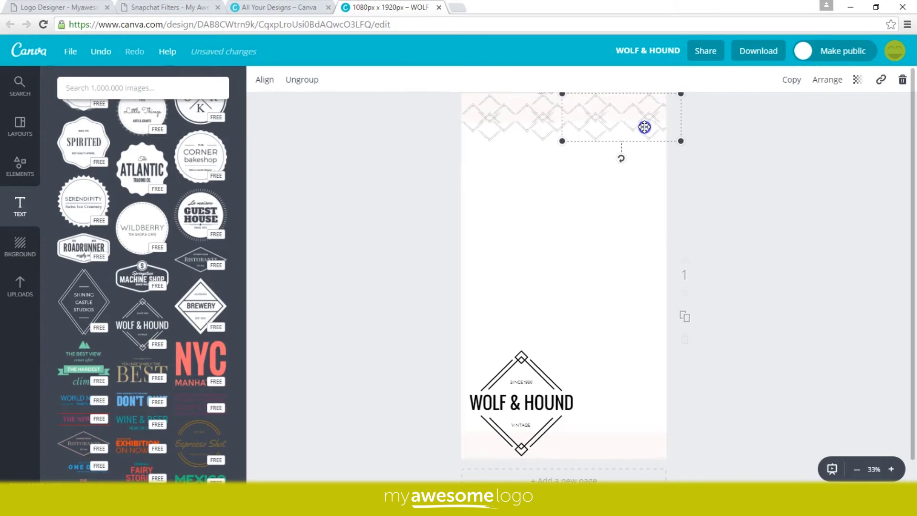
left_click(492, 225)
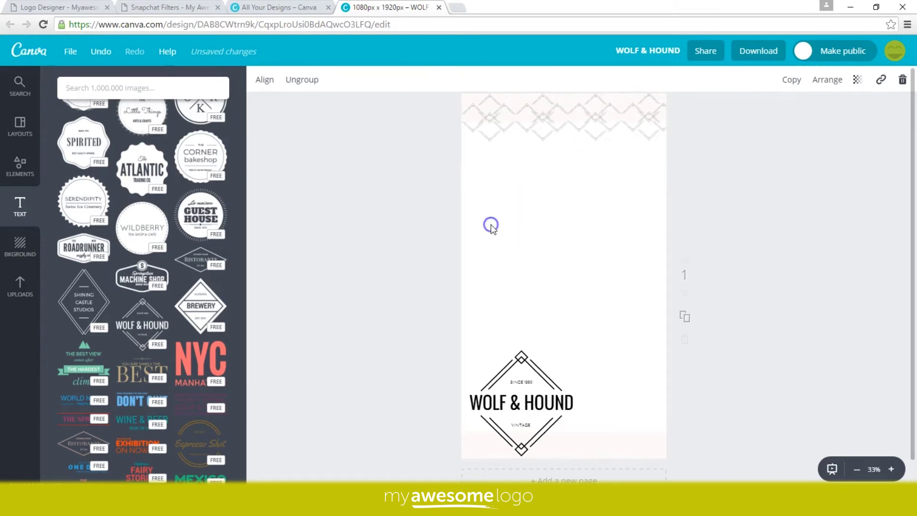
Step: Replace the small SINCE 1950 text in the badge with the date 8.26.16
double_click(518, 382)
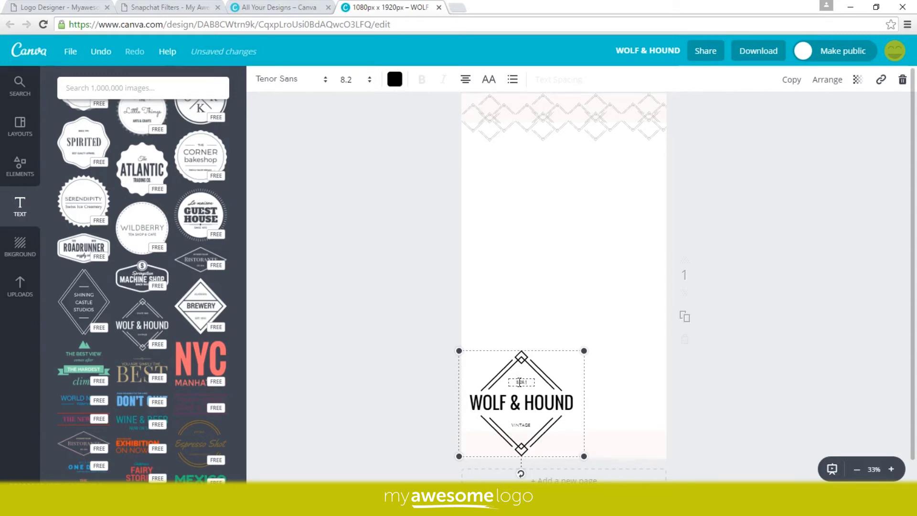
left_click(522, 381)
left_click(509, 398)
left_click(509, 399)
Step: Replace WOLF and HOUND in the badge headline with the couple's first names in capitals, joined by an ampersand
double_click(499, 401)
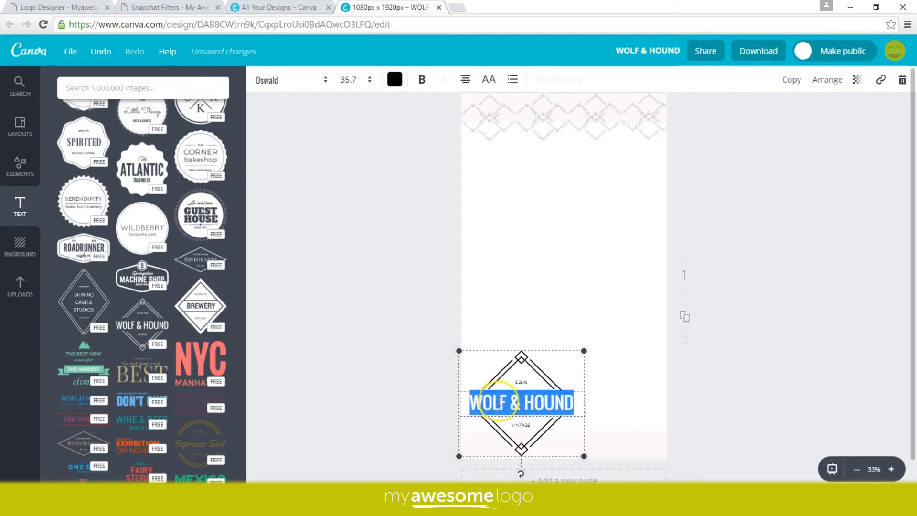
double_click(490, 401)
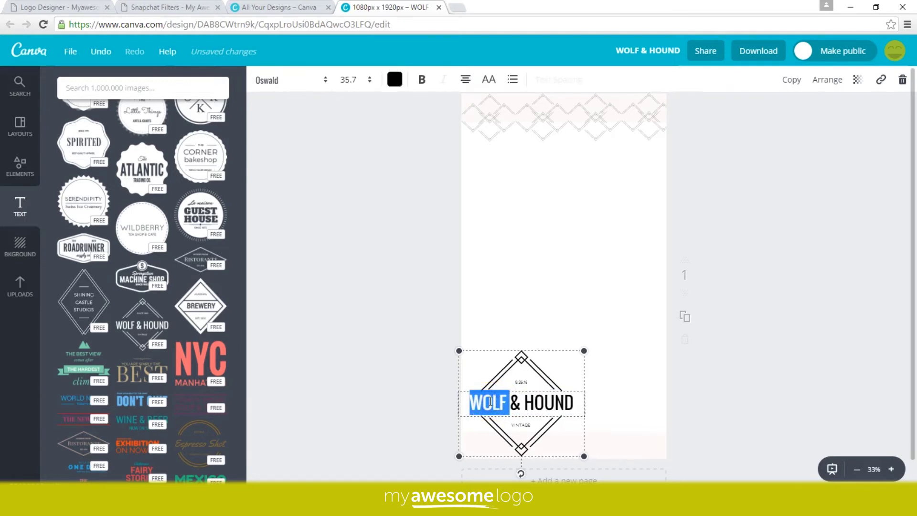
type("Brandon")
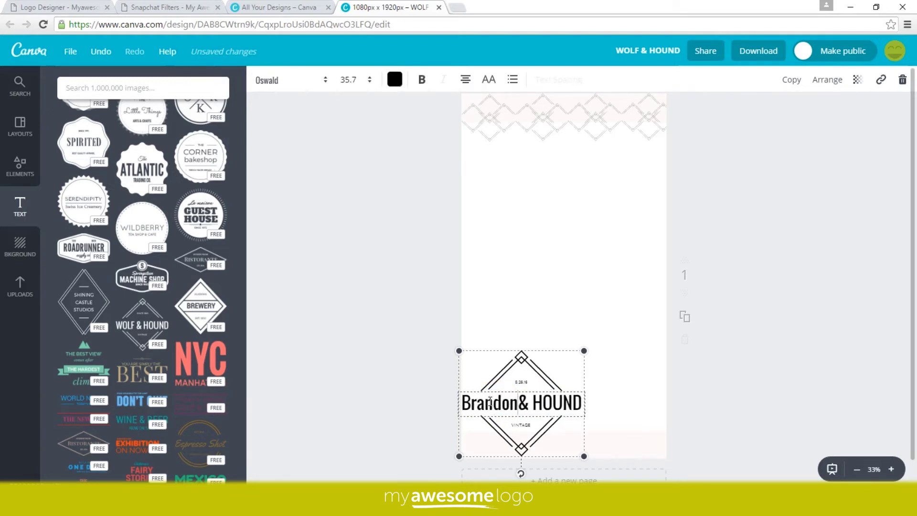
key("BackSpace")
key("BackSpace")
key("BackSpace")
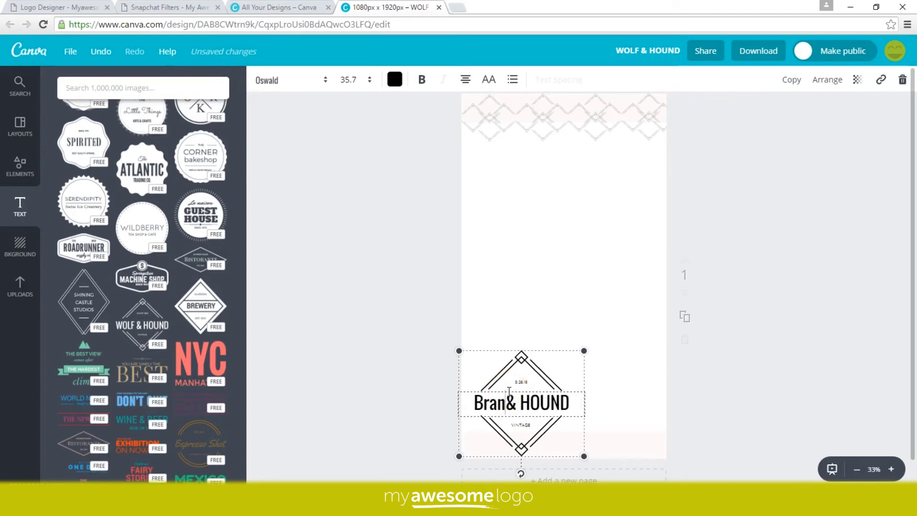
key("BackSpace")
key("BackSpace")
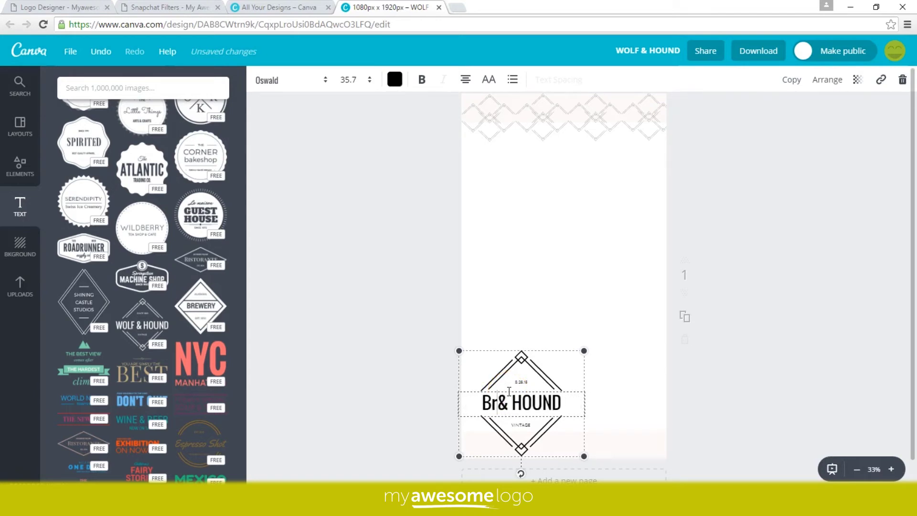
key("BackSpace")
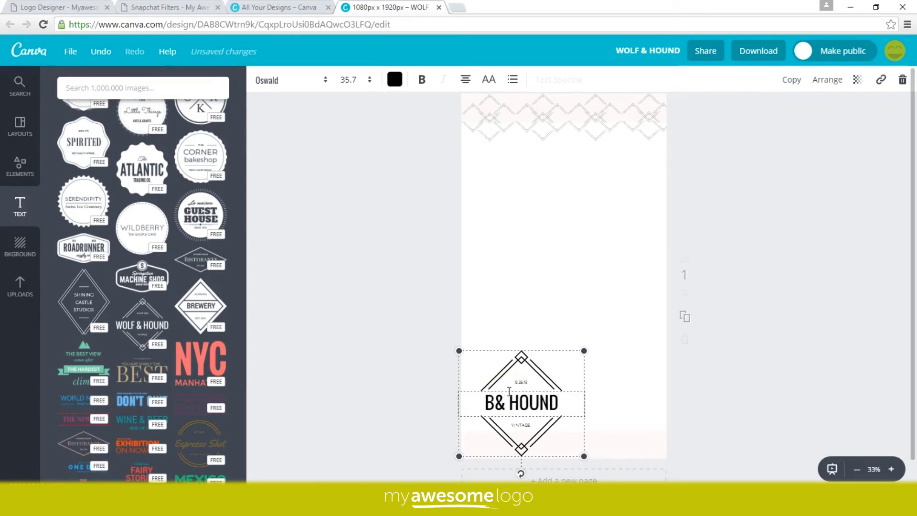
type("randon")
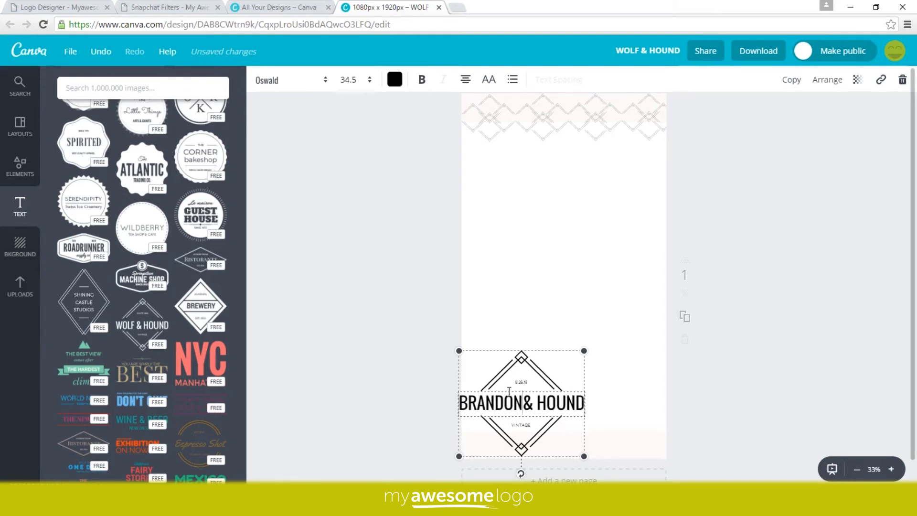
double_click(586, 402)
type("ASHLEY")
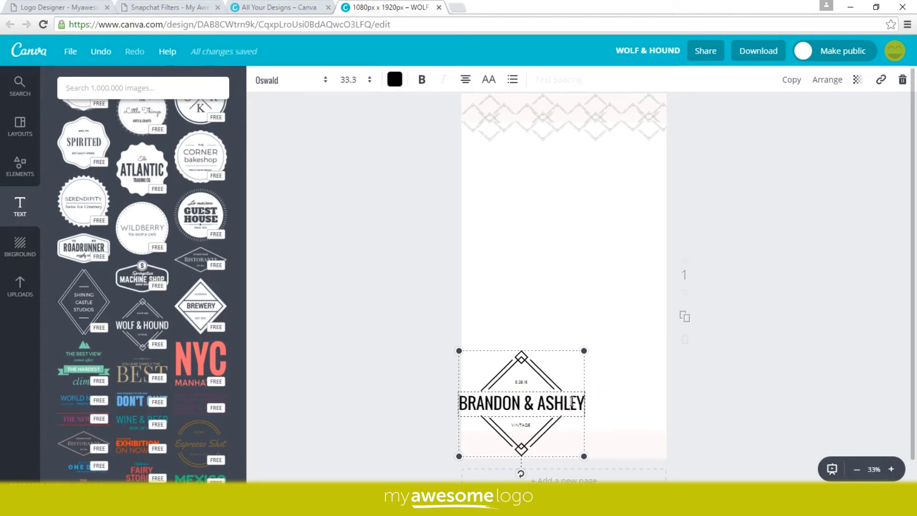
Step: Change the small VINTAGE text below the headline to WEDDING
left_click(520, 426)
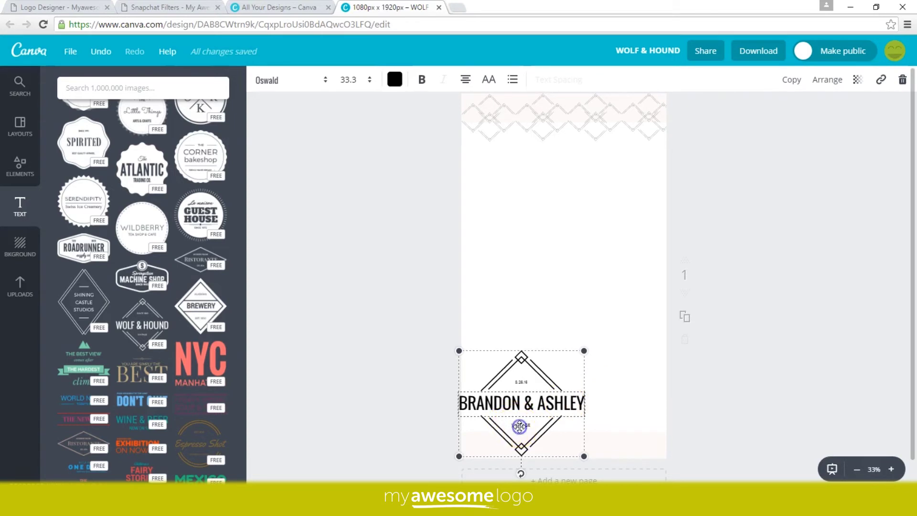
double_click(521, 425)
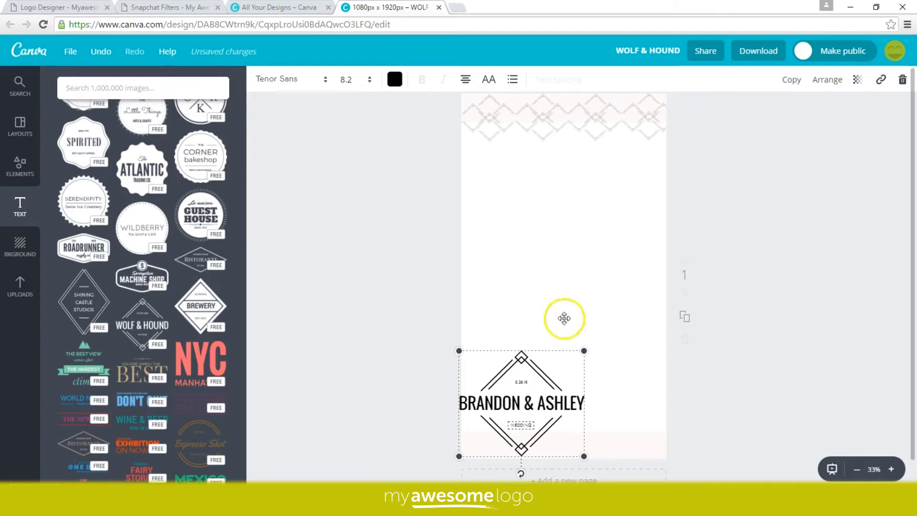
left_click(553, 254)
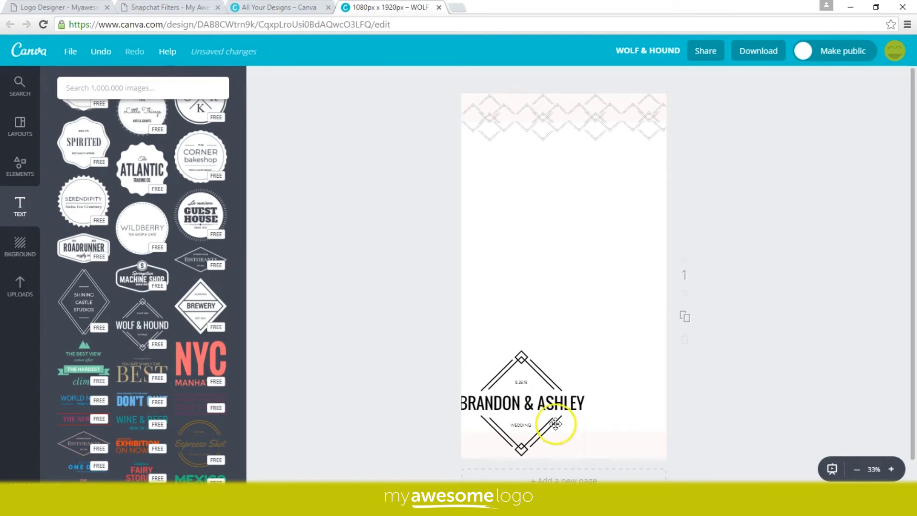
double_click(549, 407)
left_click(525, 236)
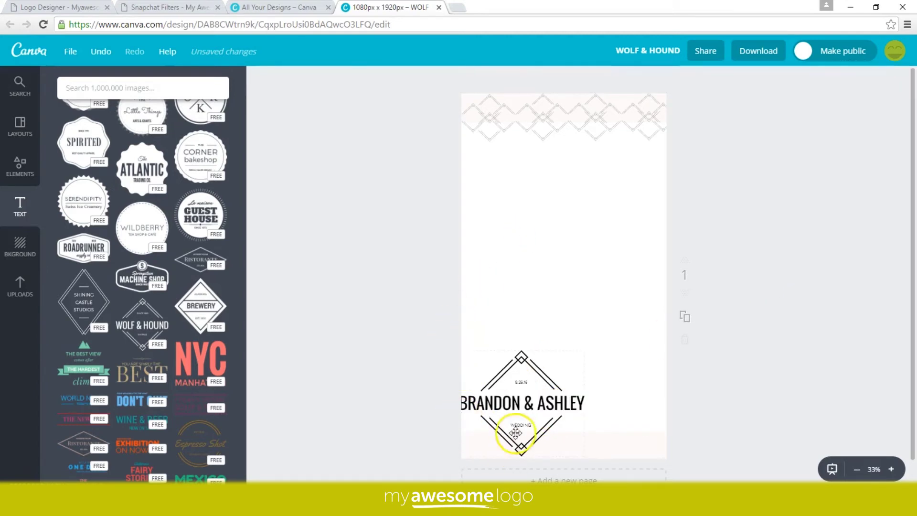
Step: Scale the badge down slightly and move it inward so the whole headline fits inside the page's lower-left area
left_click(531, 374)
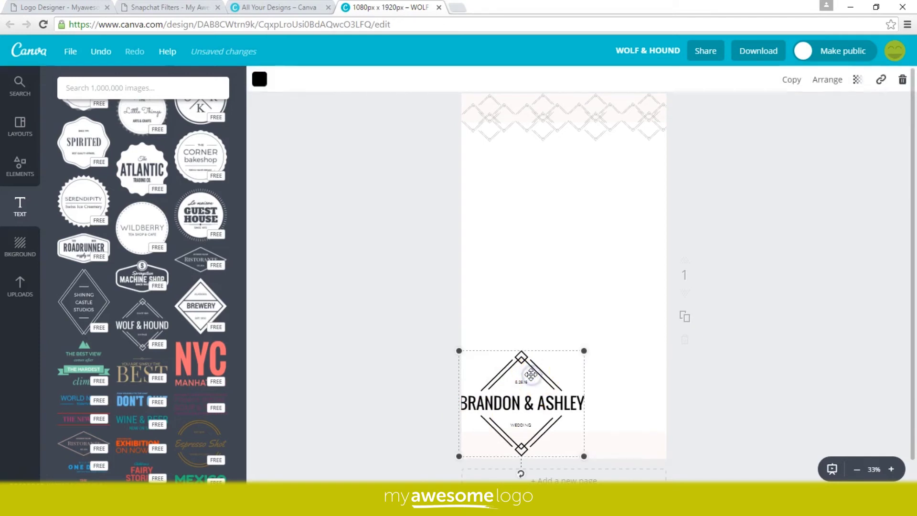
left_click_drag(584, 351, 581, 353)
left_click_drag(533, 402, 540, 407)
left_click(525, 302)
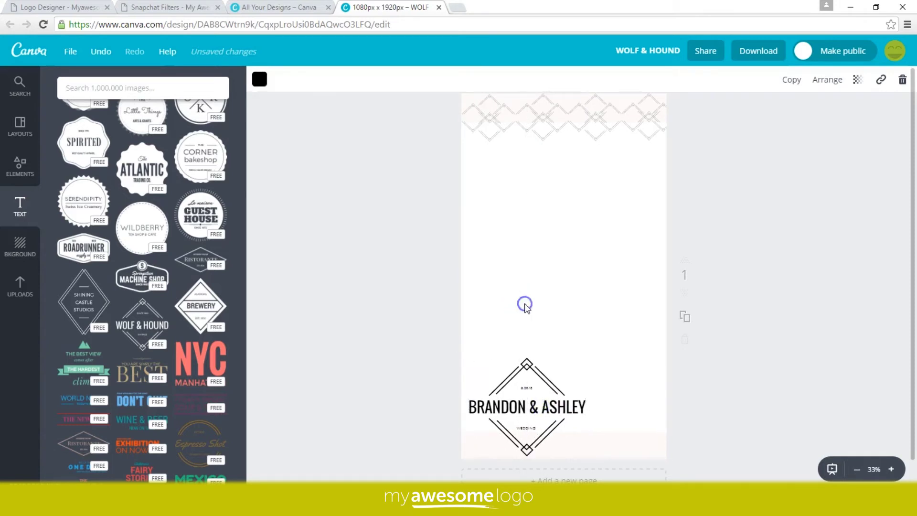
Step: Set the bottom guide bar's transparency to 100 and fade the bar until it is almost invisible
left_click(613, 445)
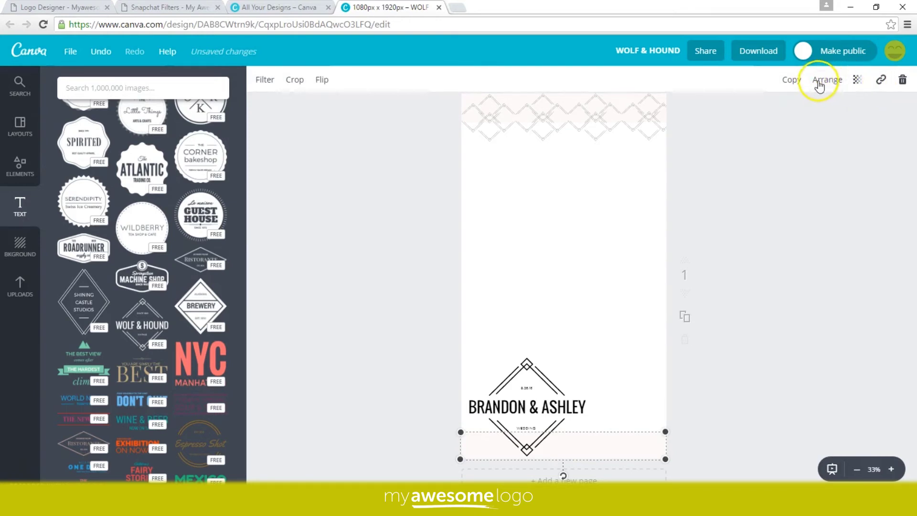
left_click(857, 81)
left_click_drag(804, 114, 850, 116)
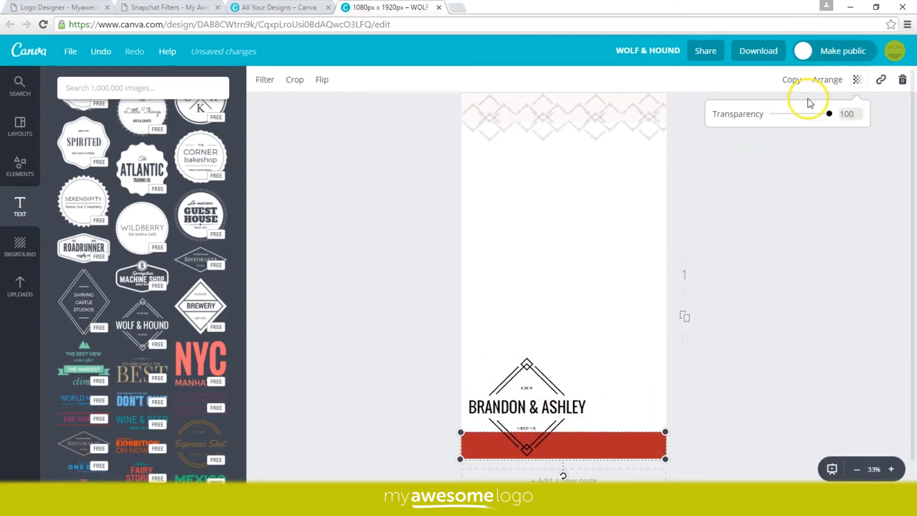
left_click_drag(829, 114, 772, 115)
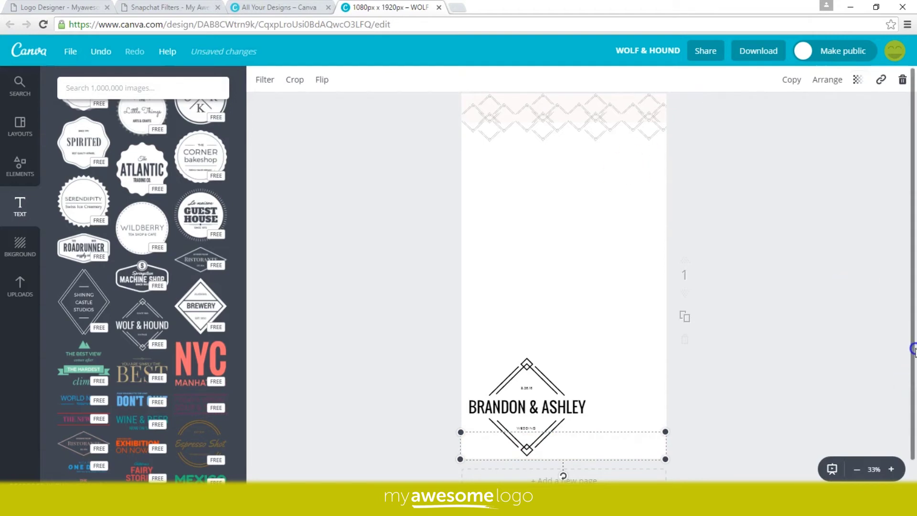
Step: Move both diamond groups down clear of the top guide bar and delete that bar
left_click(620, 96)
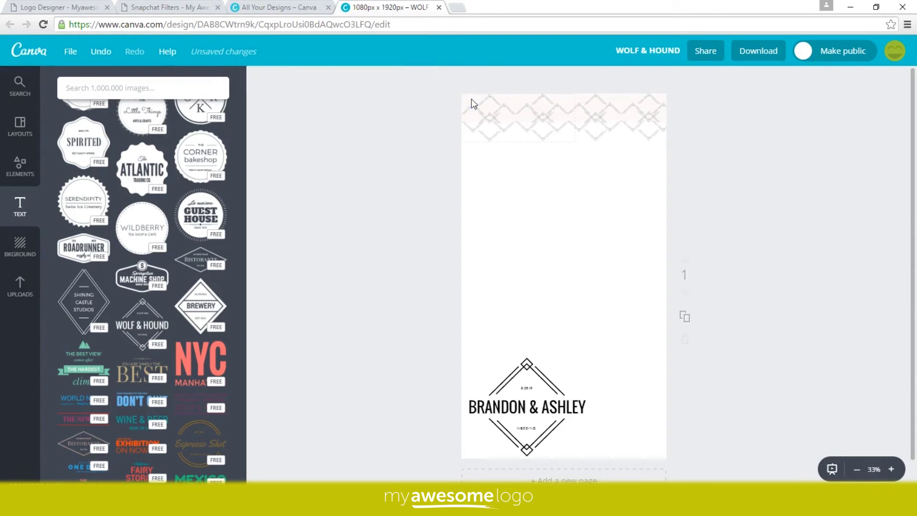
left_click(526, 124)
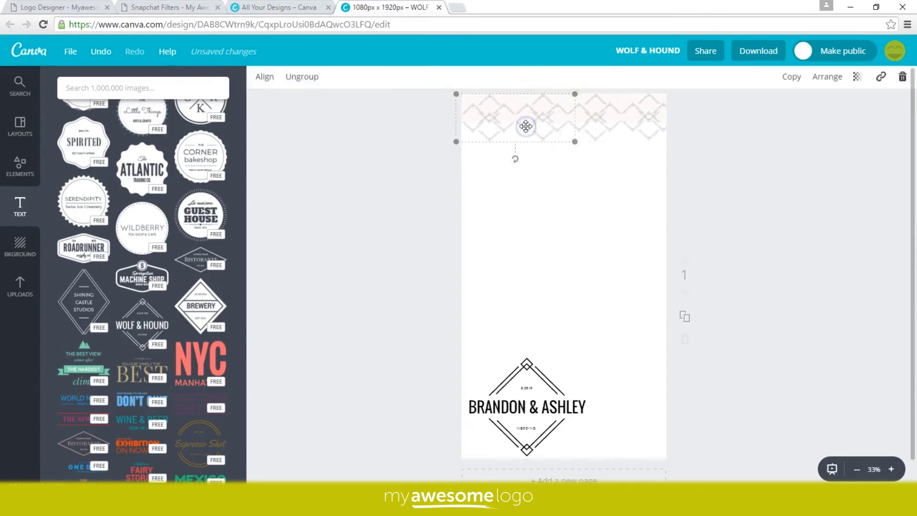
left_click(626, 125, "shift")
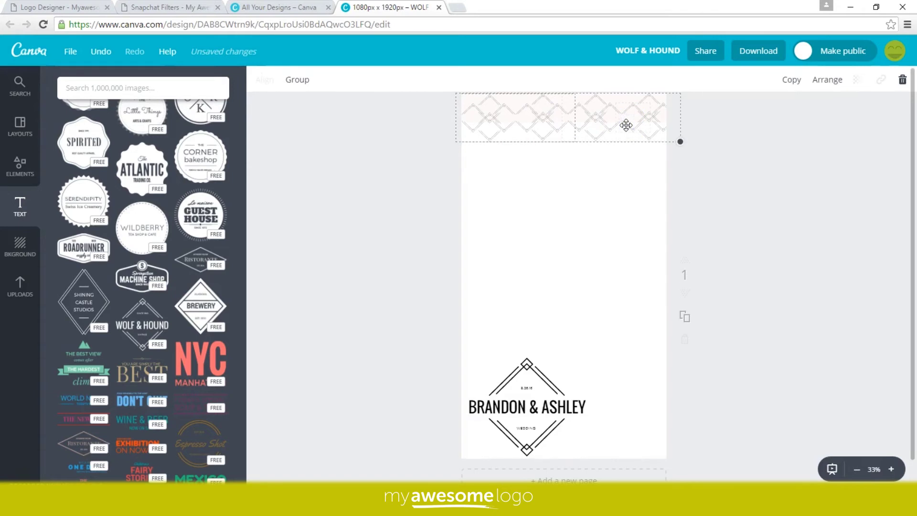
key("Down")
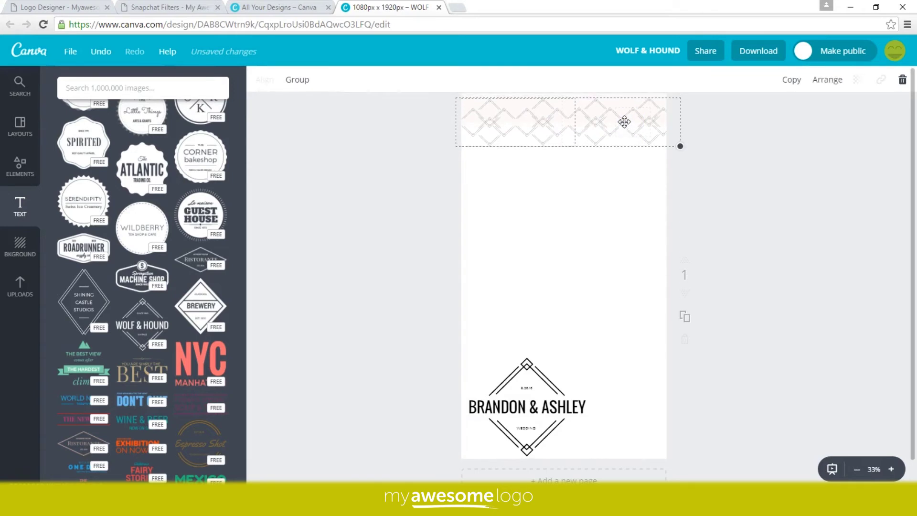
key("Down")
key("Down")
key("Down")
key("Down")
key("Down")
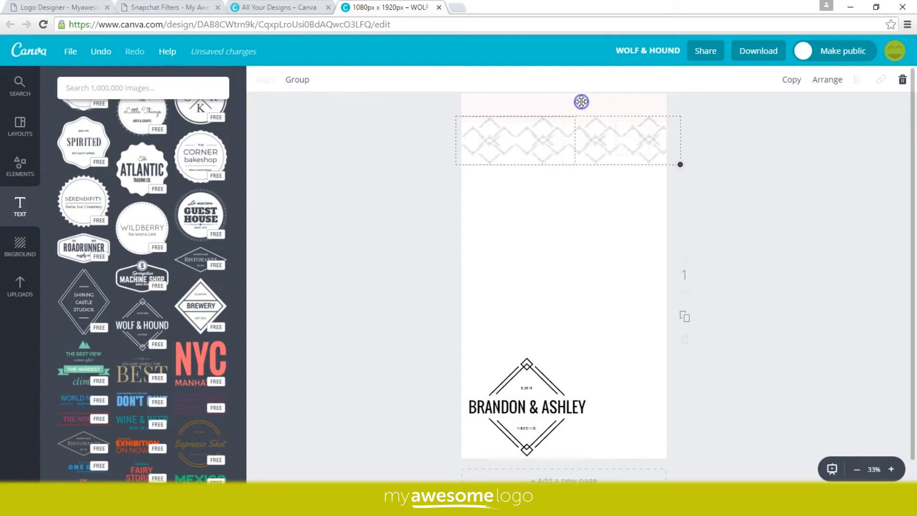
left_click(679, 112)
key("ctrl+z")
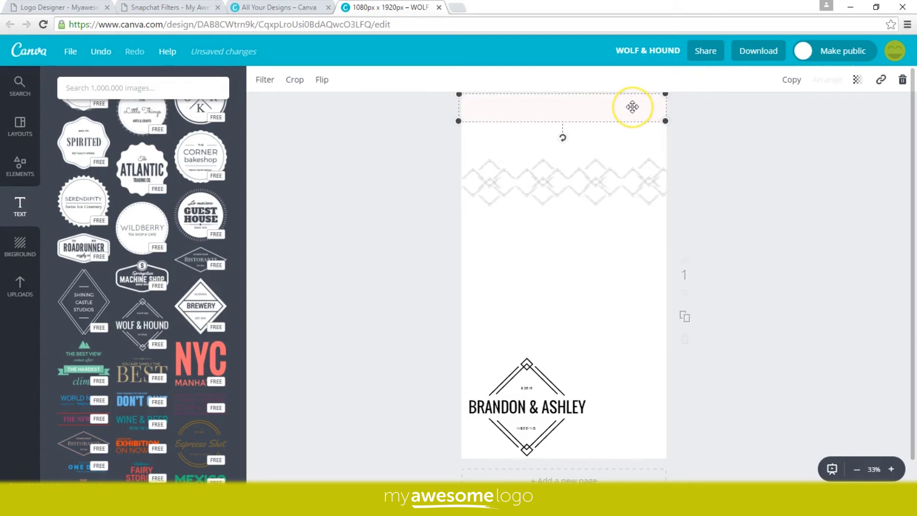
key("Delete")
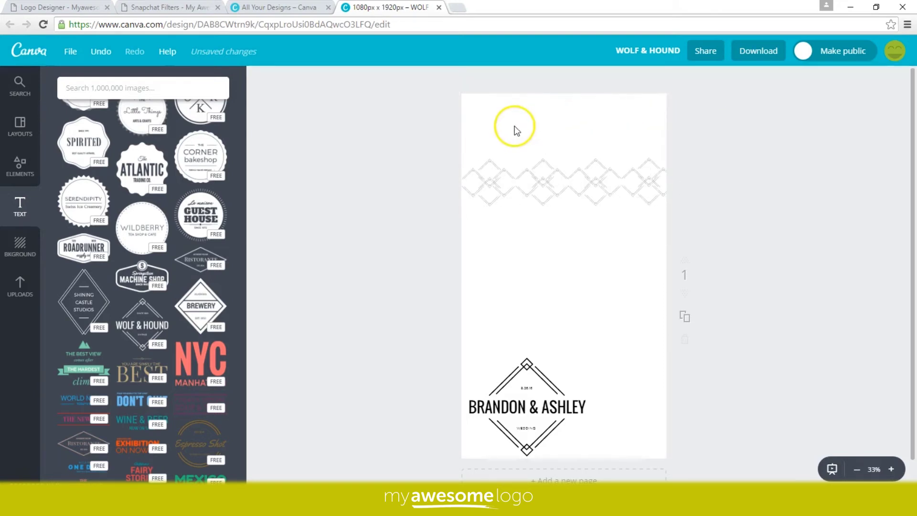
Step: Move both diamond groups back up to the page's top edge and delete the faded bottom guide bar
left_click(488, 172)
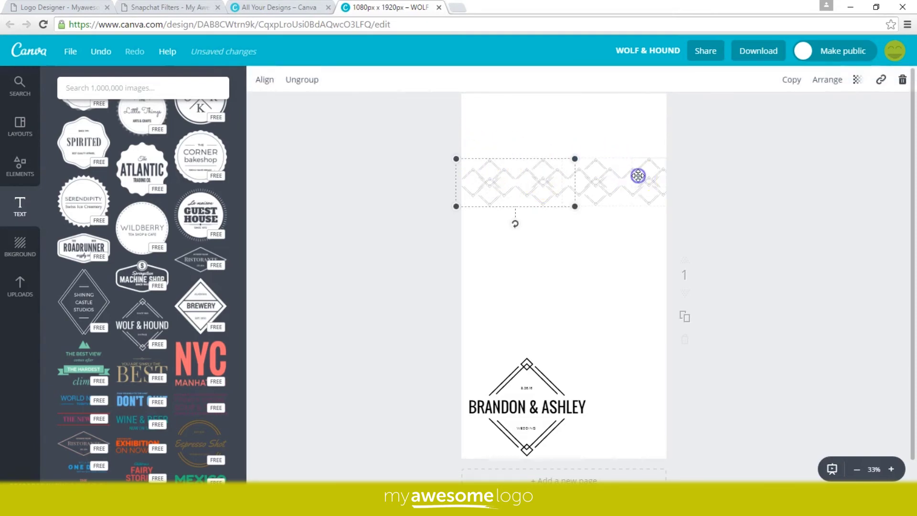
left_click(638, 175, "shift")
left_click_drag(638, 176, 638, 111)
left_click(580, 188)
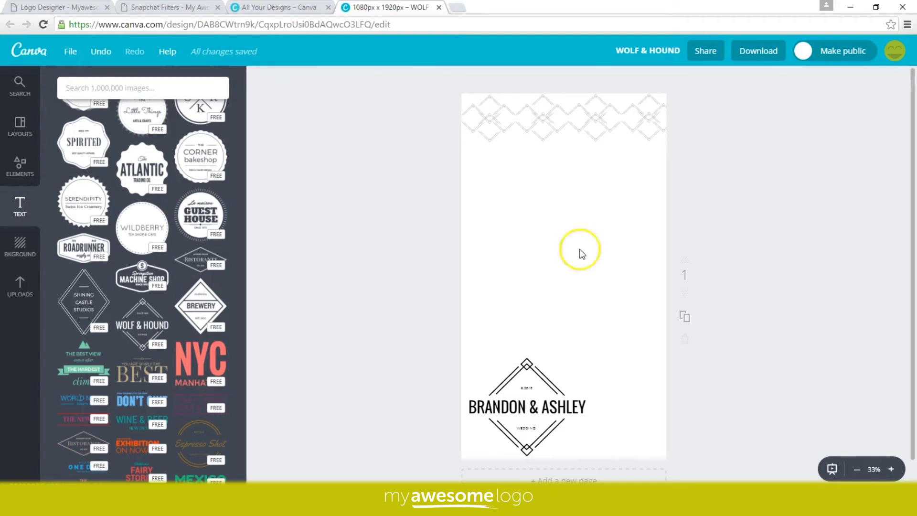
left_click(615, 449)
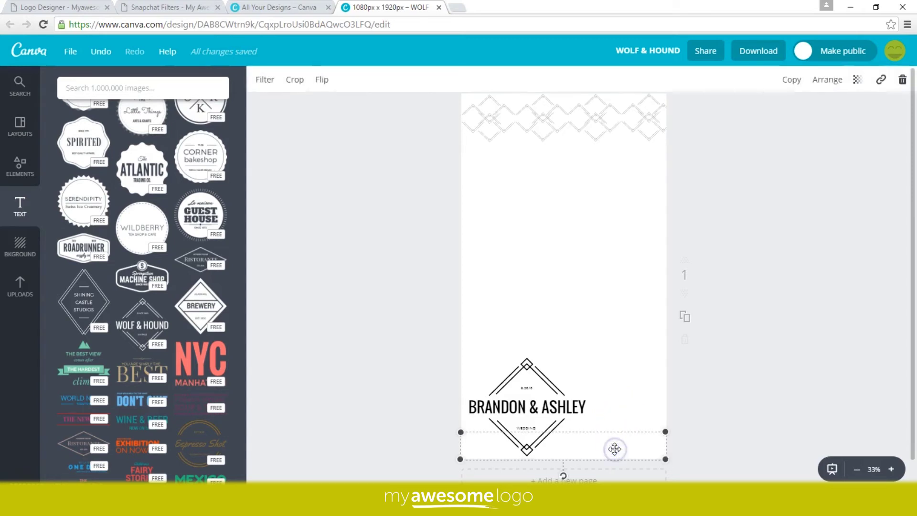
key("Delete")
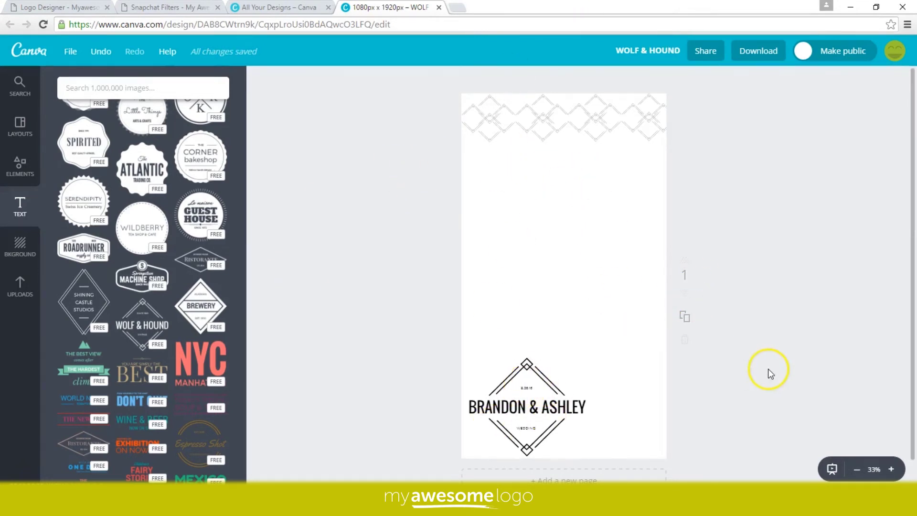
Step: Set the date text inside the diamond badge to font size 10
left_click(890, 470)
left_click(891, 470)
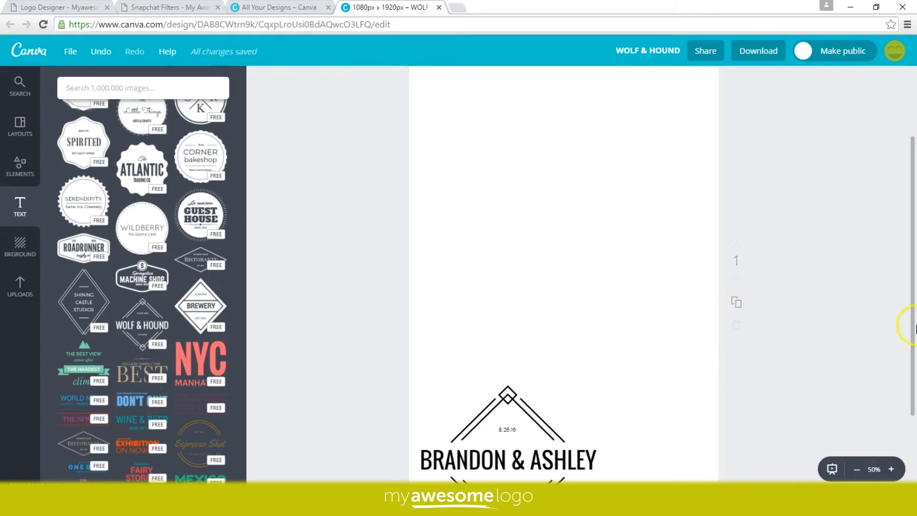
left_click(913, 311)
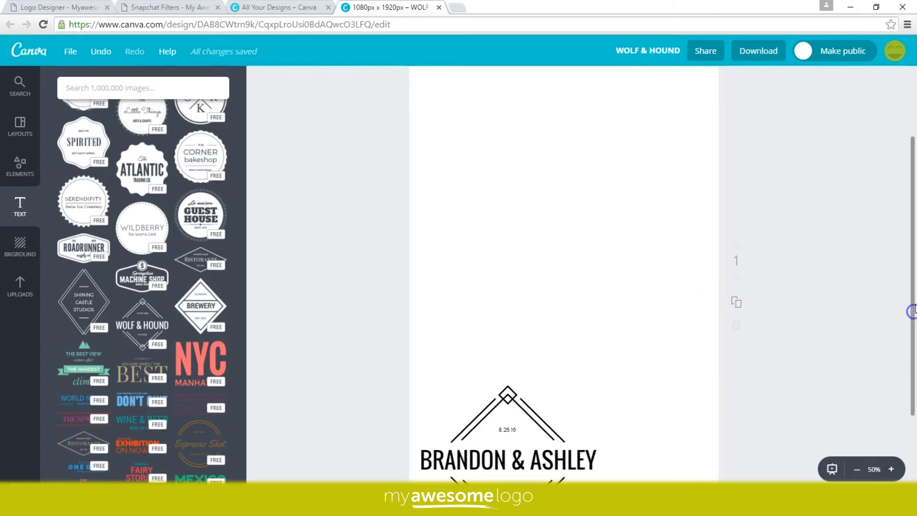
left_click_drag(912, 320, 913, 370)
double_click(508, 352)
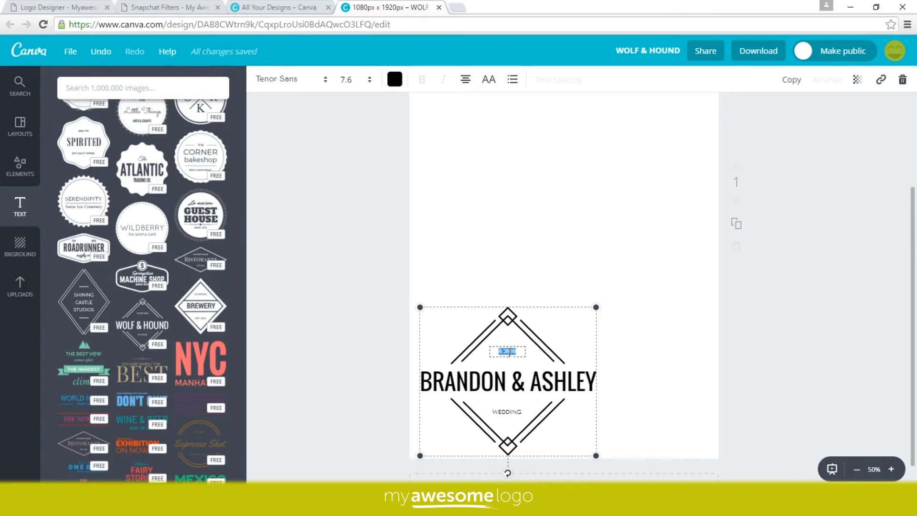
mouse_move(509, 353)
left_mouse_down()
mouse_move(542, 348)
mouse_move(506, 348)
mouse_move(519, 353)
left_mouse_up()
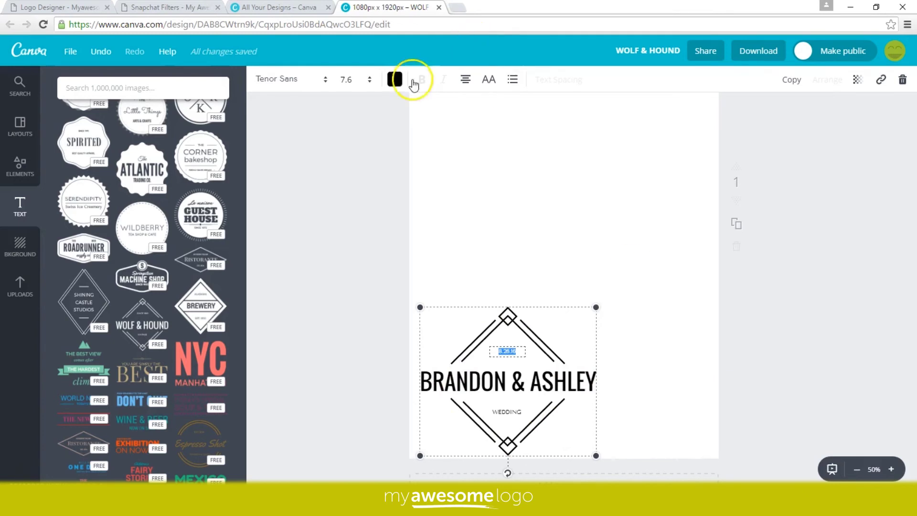
left_click(369, 80)
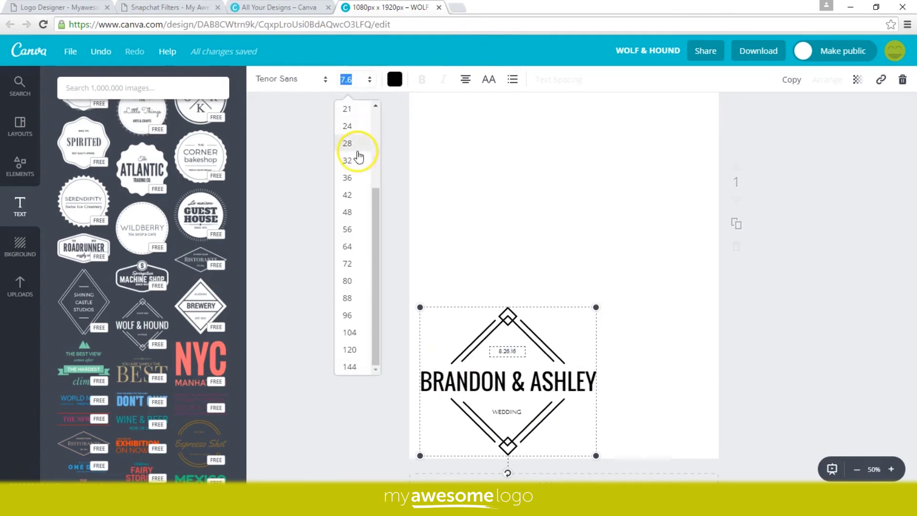
left_click_drag(375, 204, 391, 89)
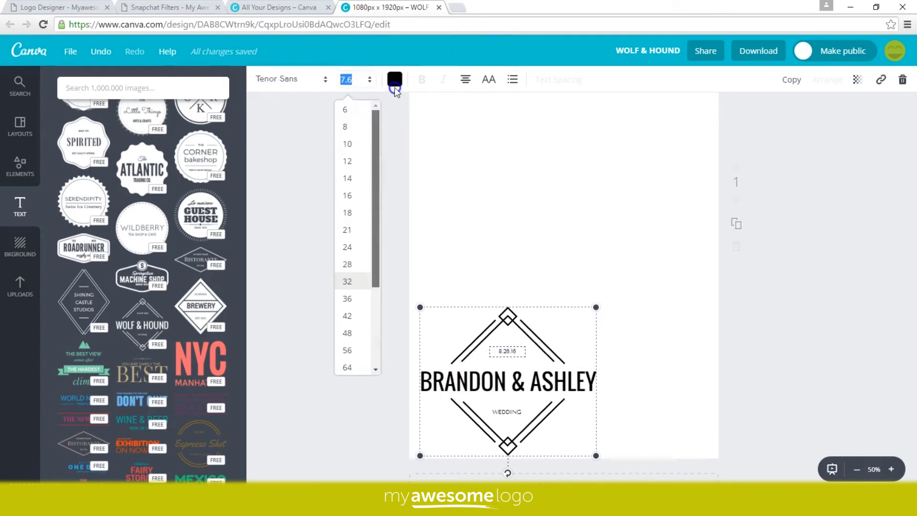
left_click(349, 145)
Step: Try to enlarge the badge's date text further with font sizes 12 and 14
left_click(369, 80)
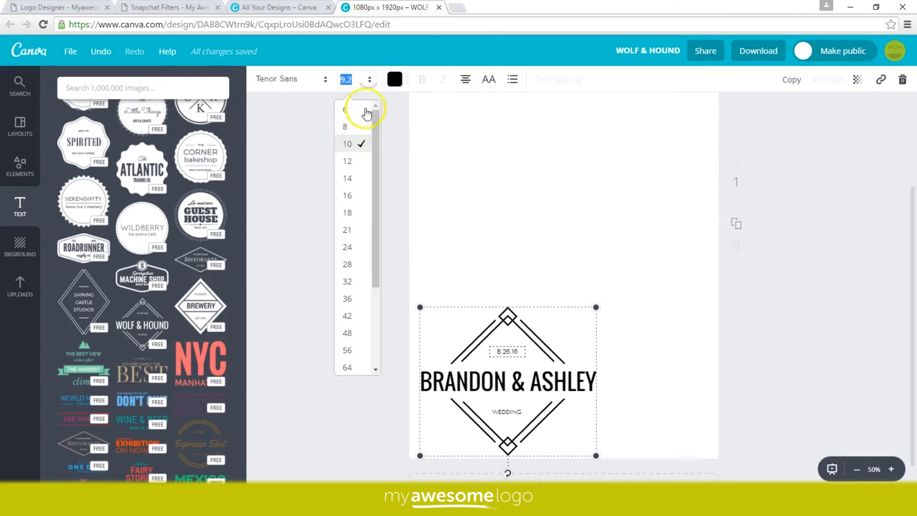
left_click(353, 173)
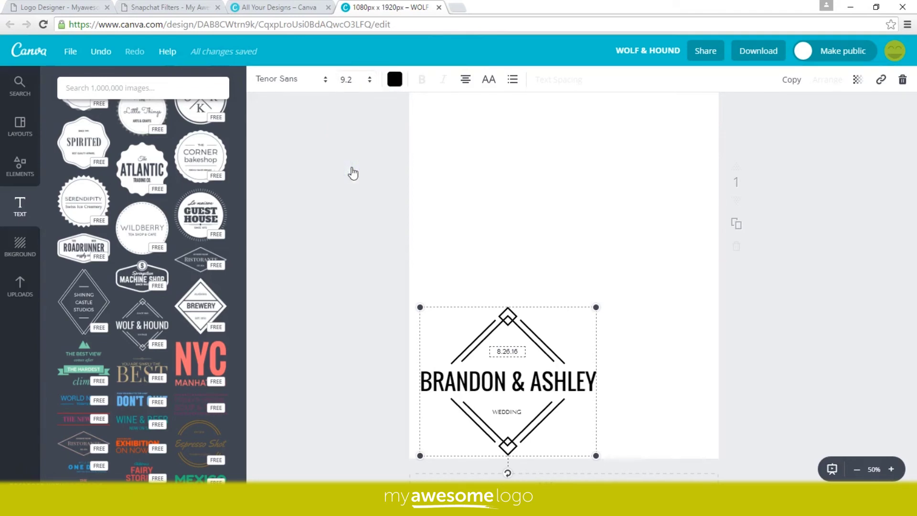
left_click(369, 80)
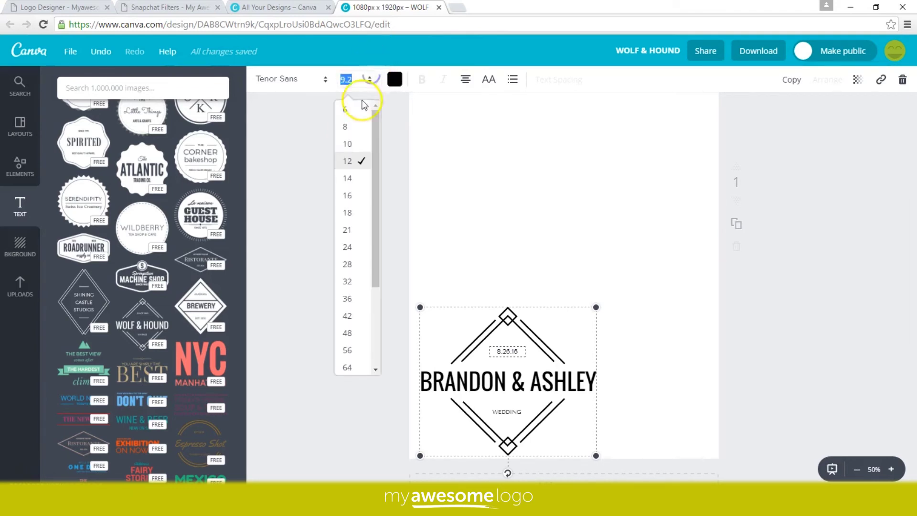
left_click(353, 177)
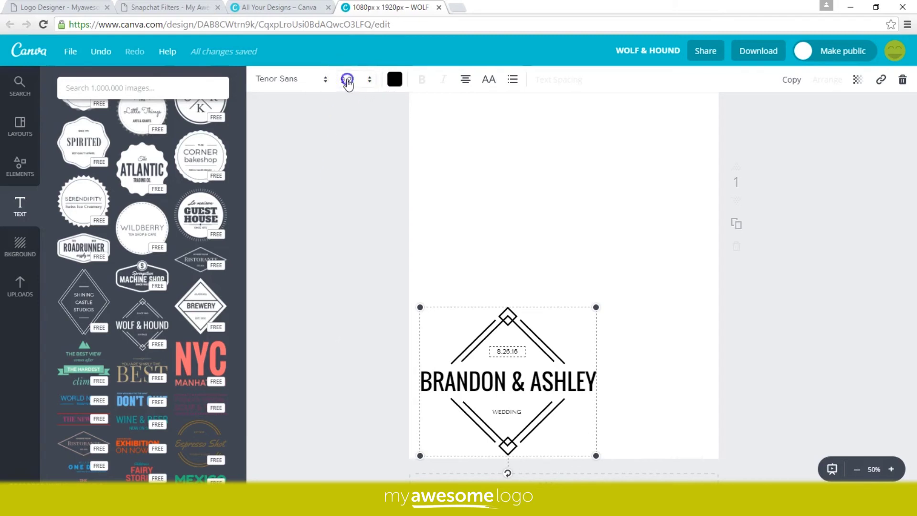
left_click(347, 81)
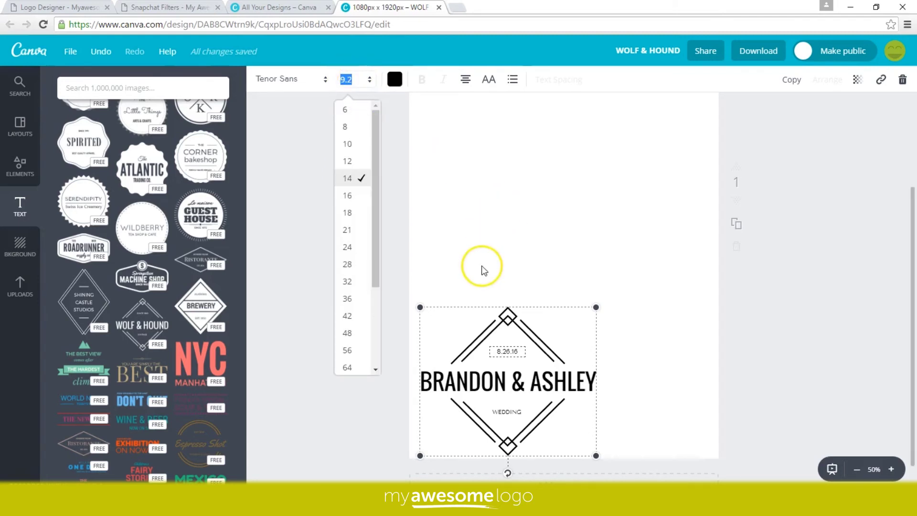
double_click(506, 351)
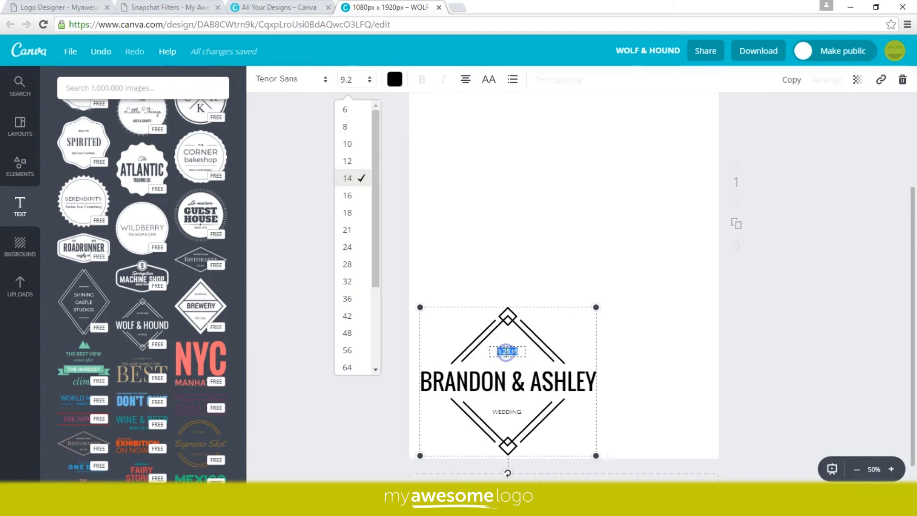
left_click(348, 79)
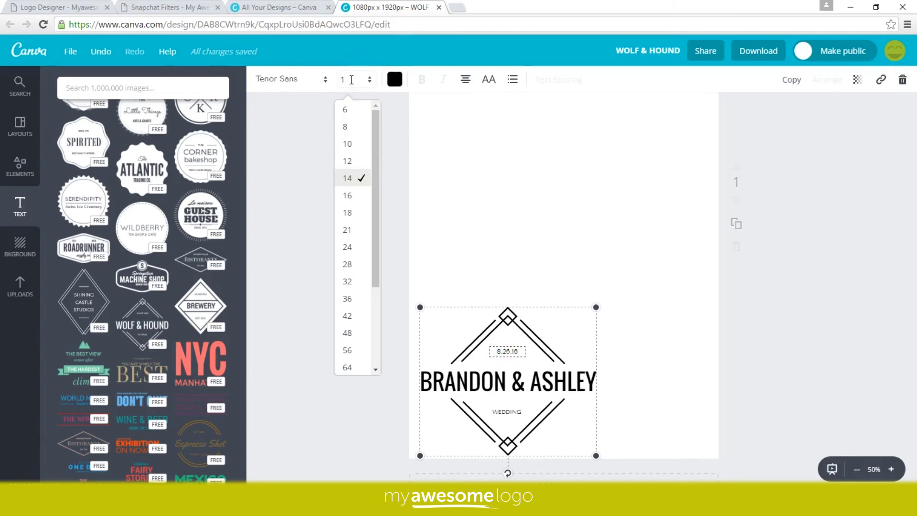
left_click(485, 225)
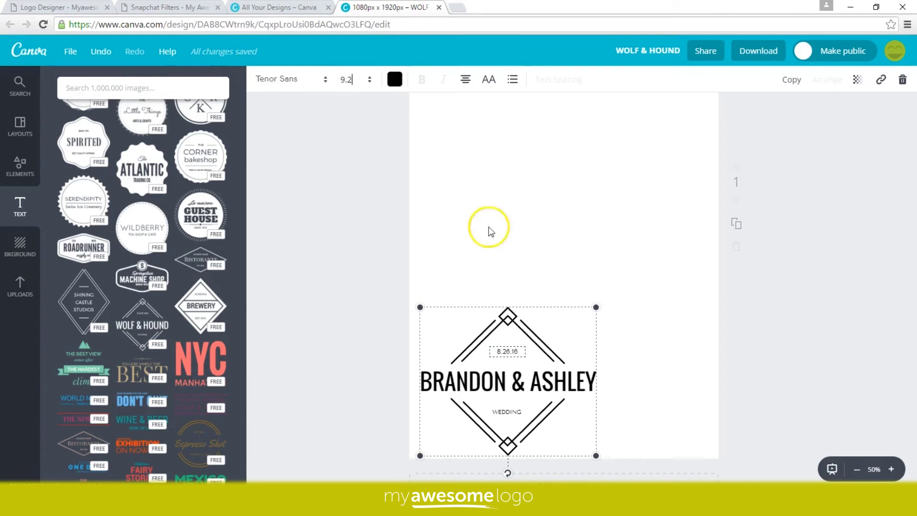
Step: Set the badge's WEDDING text to font size 10 and try to widen its text box
left_click(522, 417)
double_click(507, 411)
left_click(364, 79)
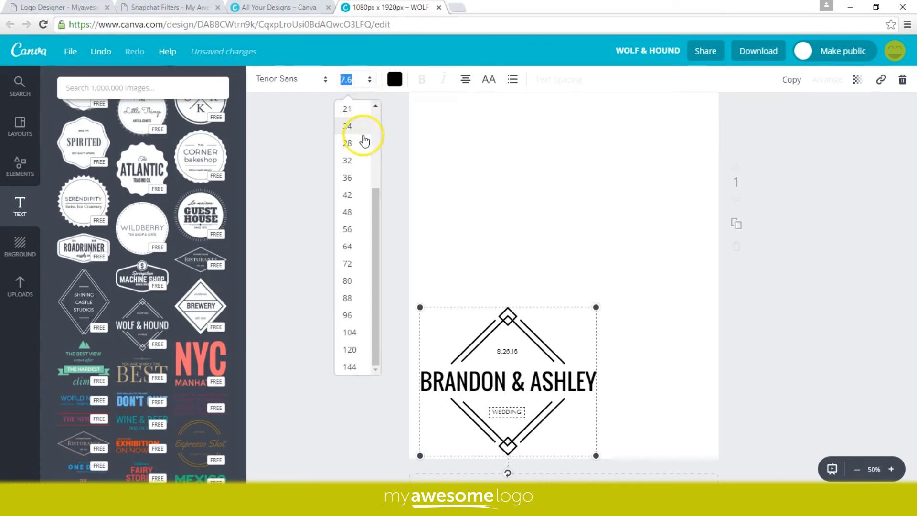
left_click_drag(375, 193, 379, 101)
left_click(346, 144)
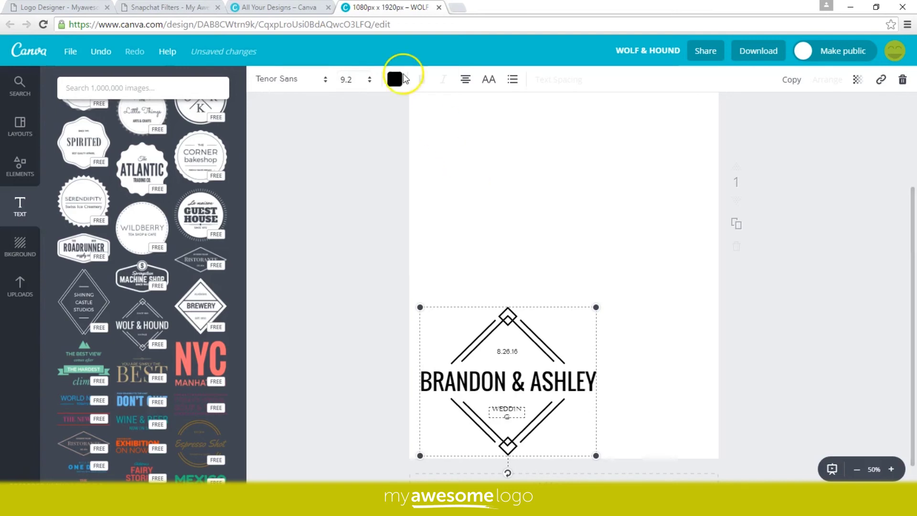
left_click(511, 410)
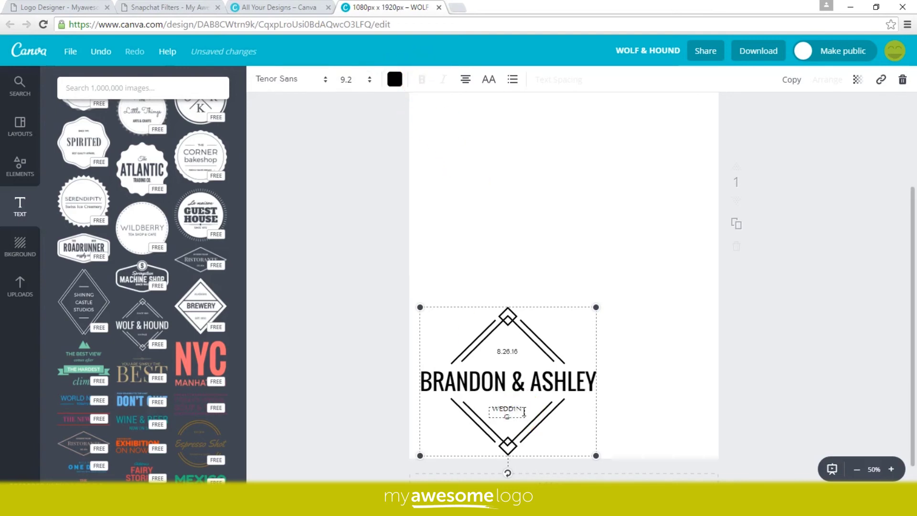
left_click_drag(525, 411, 532, 411)
Step: Undo the last change and set the badge's WEDDING text to font size 8
left_click(519, 296)
key("ctrl+z")
left_click(515, 294)
left_click(498, 406)
left_click(504, 407)
left_click(366, 80)
left_click_drag(374, 191, 376, 91)
left_click(345, 76)
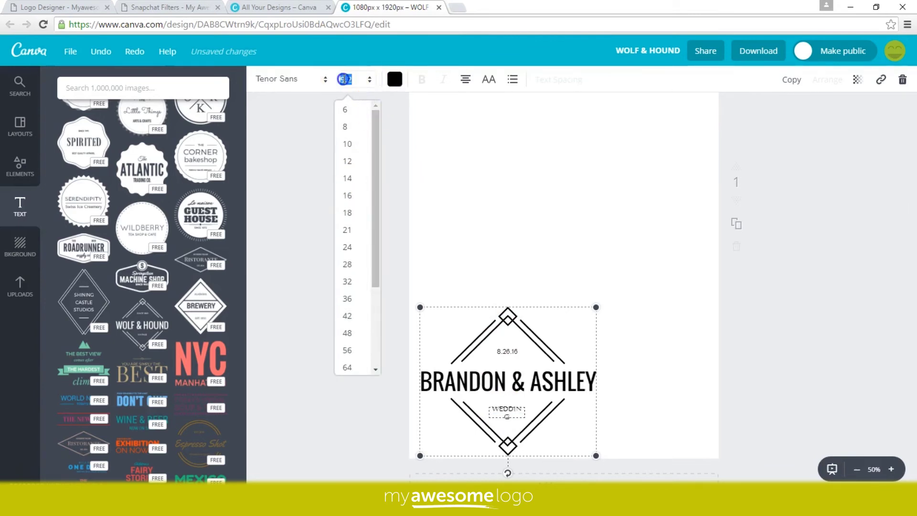
left_click(340, 81)
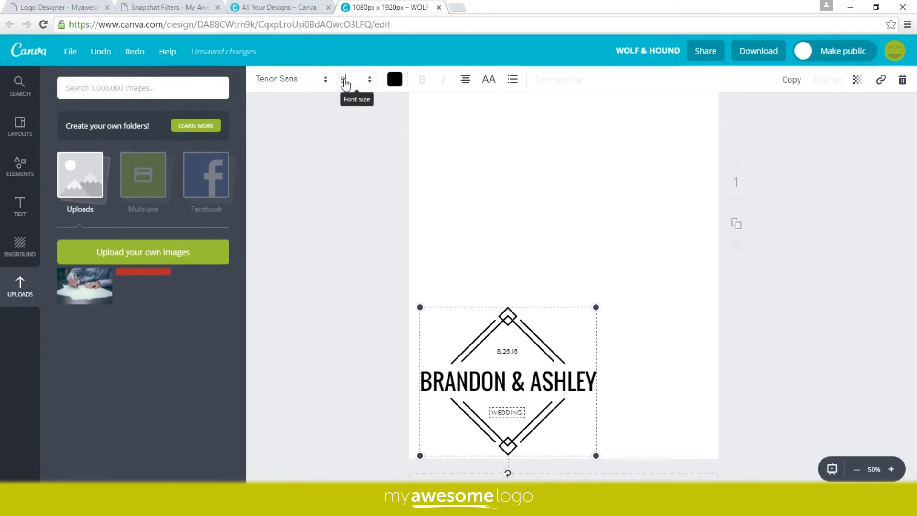
Step: Set the date text above the badge's headline to font size 8 to match the WEDDING text
left_click(508, 352)
left_click(508, 352)
double_click(507, 351)
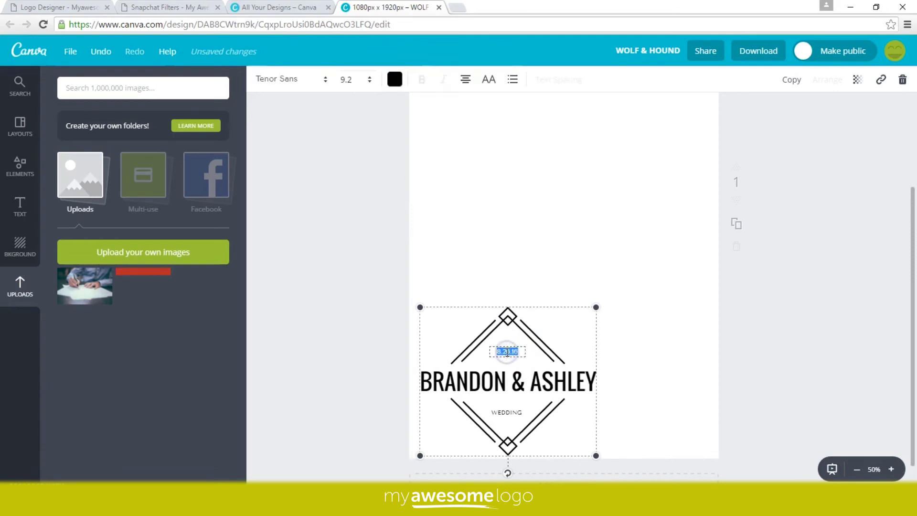
left_click(365, 79)
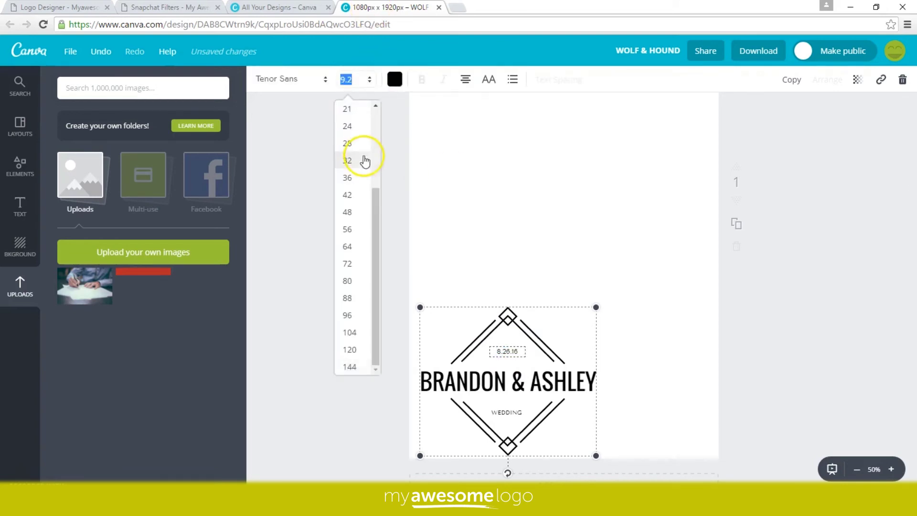
left_click_drag(379, 213, 375, 98)
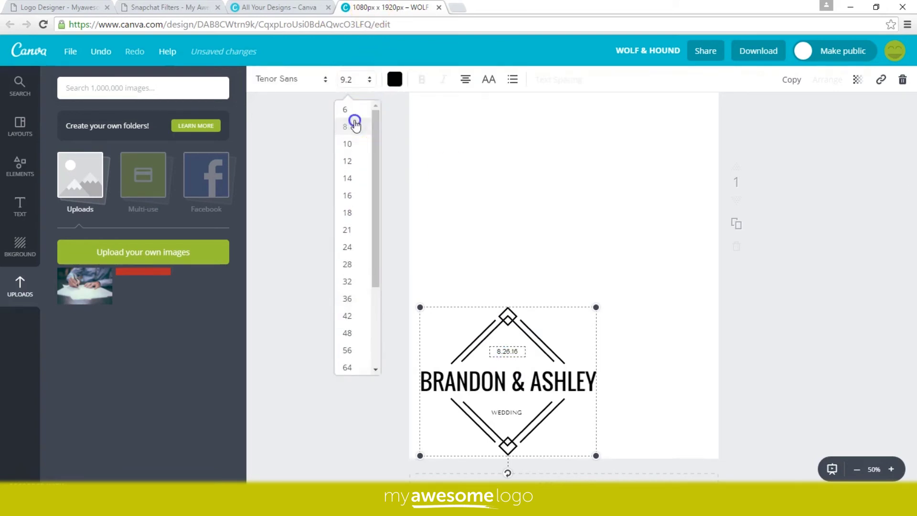
left_click(360, 124)
Step: Delete the date text from inside the diamond badge
double_click(513, 350)
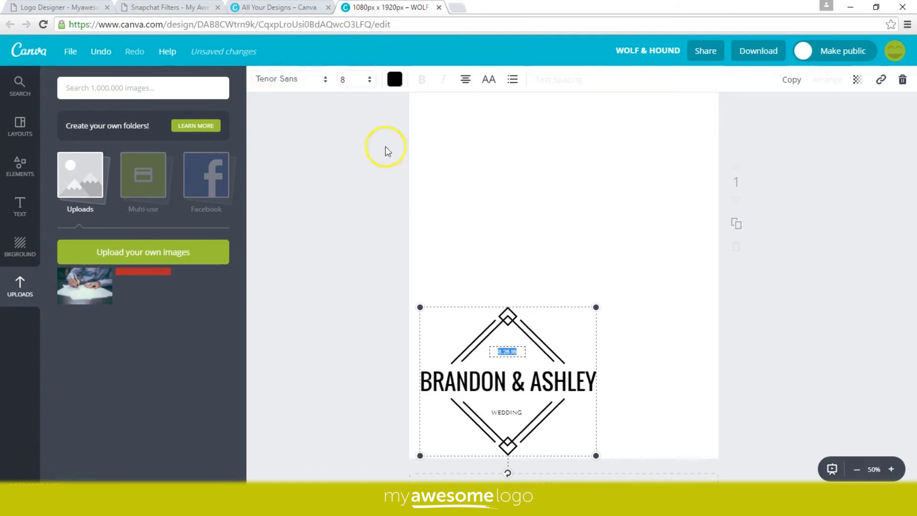
key("BackSpace")
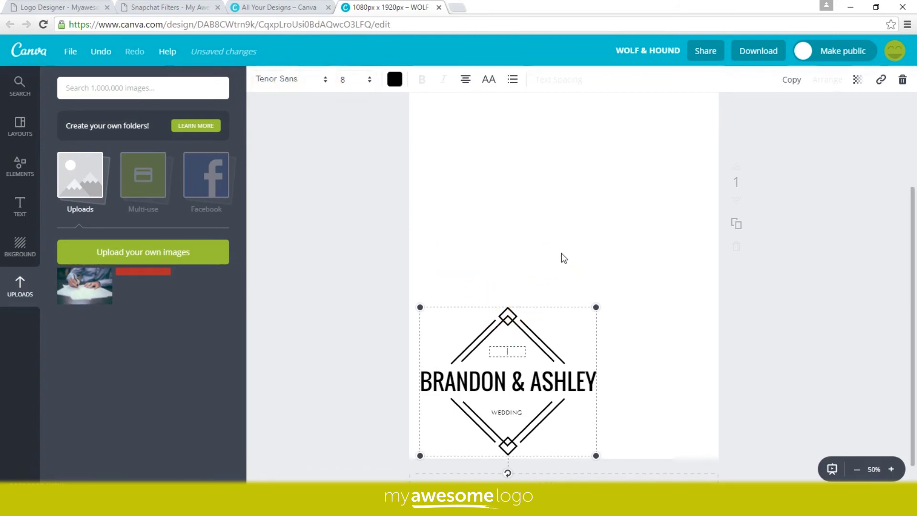
left_click(537, 223)
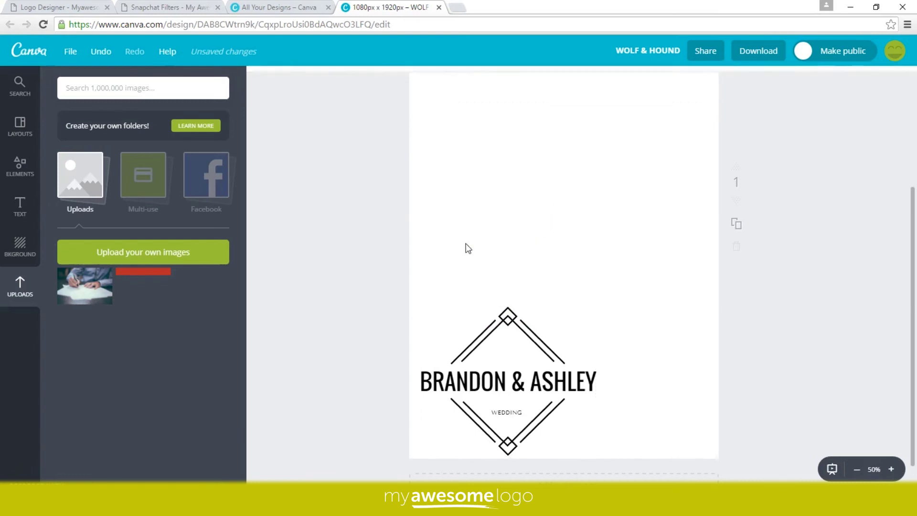
Step: Add a separate body text box in the empty page area above the badge
left_click(30, 207)
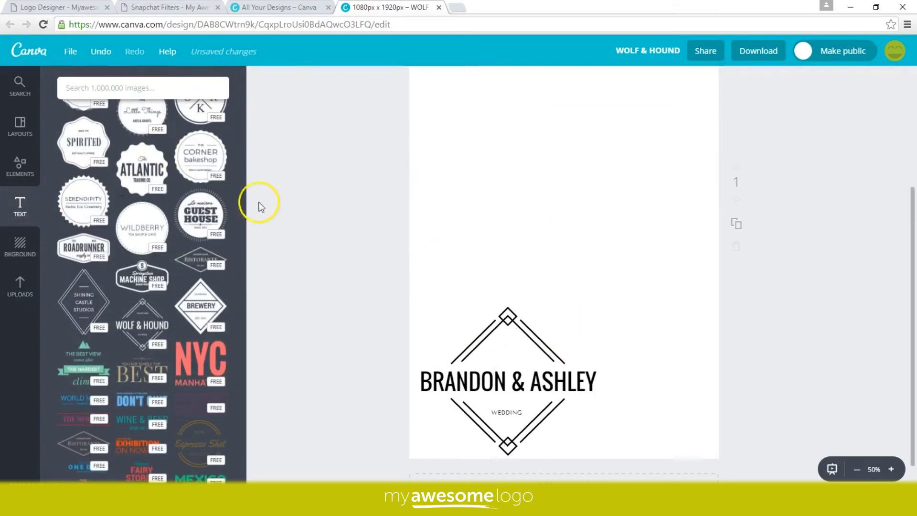
scroll(242, 328, "down", 5)
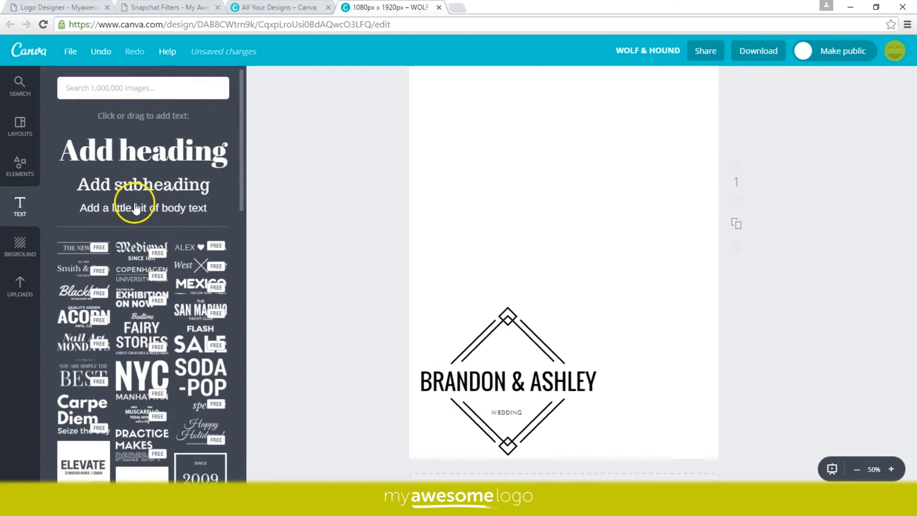
left_click_drag(143, 209, 542, 188)
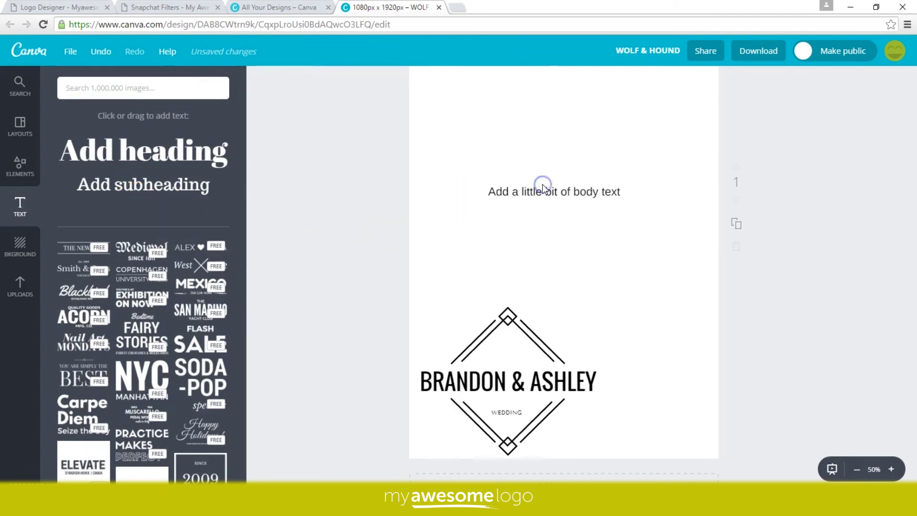
left_click(541, 196)
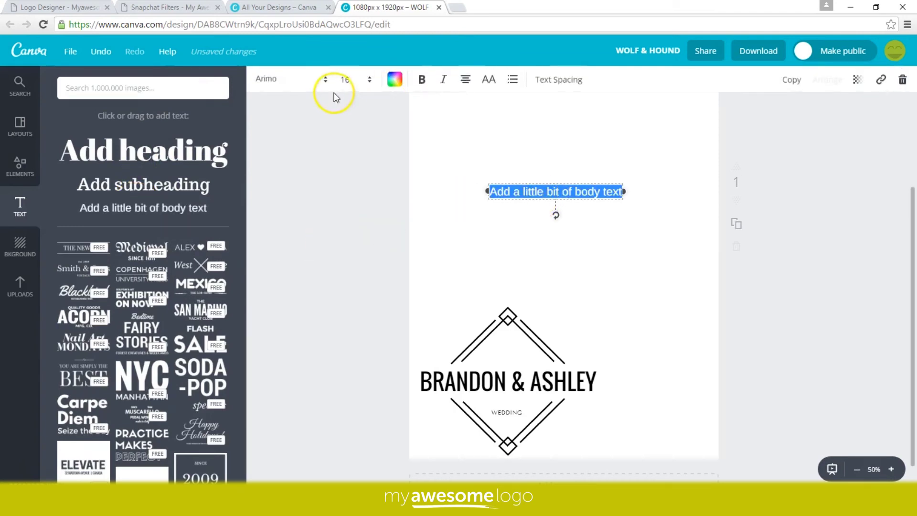
Step: Change the new body text's font to Tenor Sans and replace its placeholder with 8.26.16
left_click(324, 82)
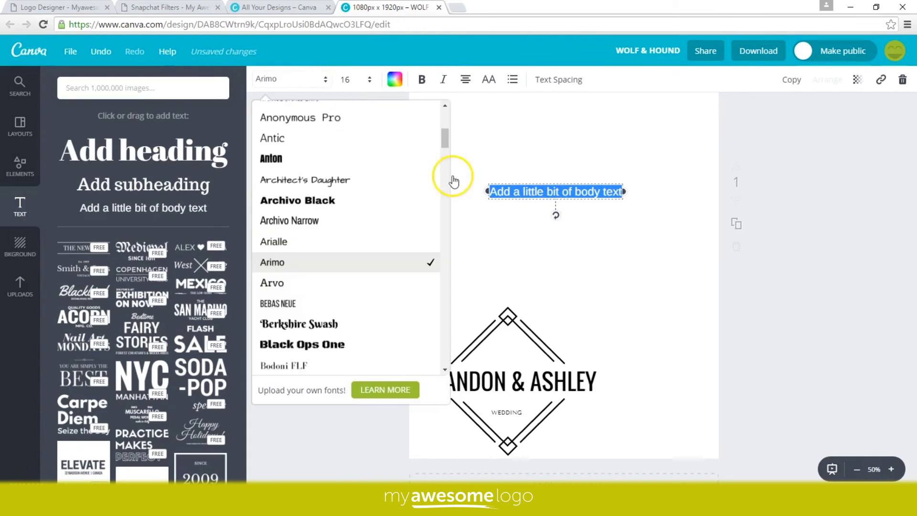
left_click_drag(443, 147, 446, 338)
left_click(392, 301)
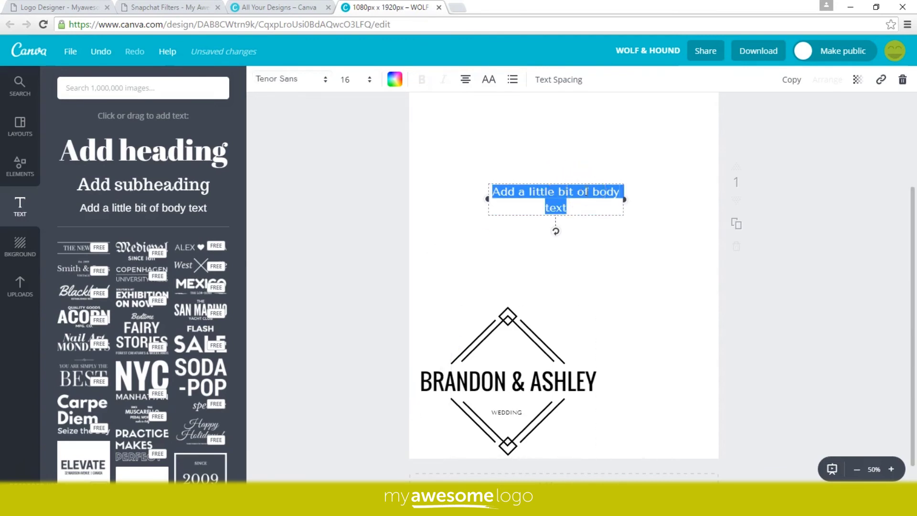
type("8.26")
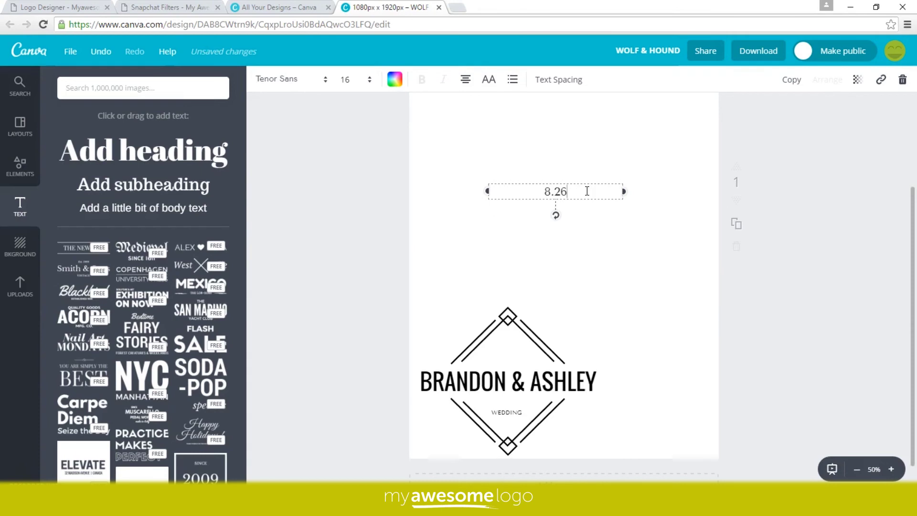
type(".16")
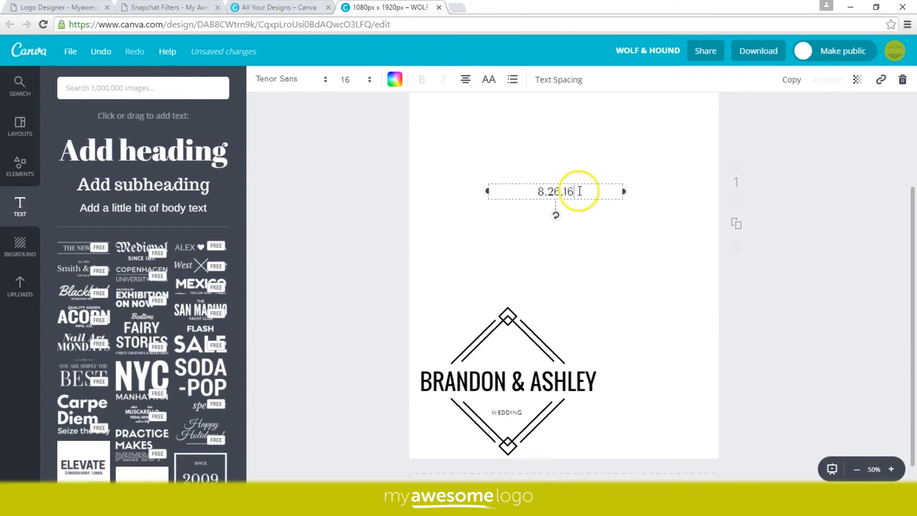
Step: Set the 8.26.16 text to font size 14 and move it inside the diamond badge above the headline
left_click(560, 192)
double_click(559, 191)
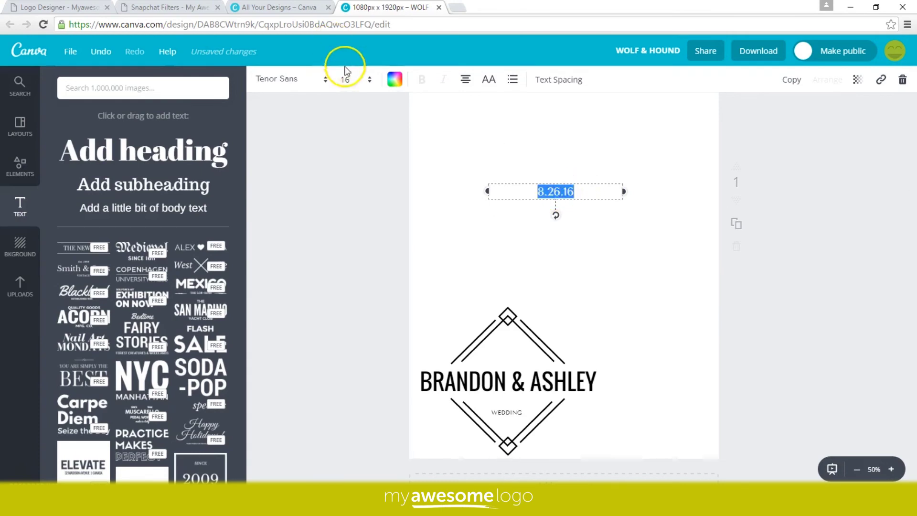
left_click(369, 80)
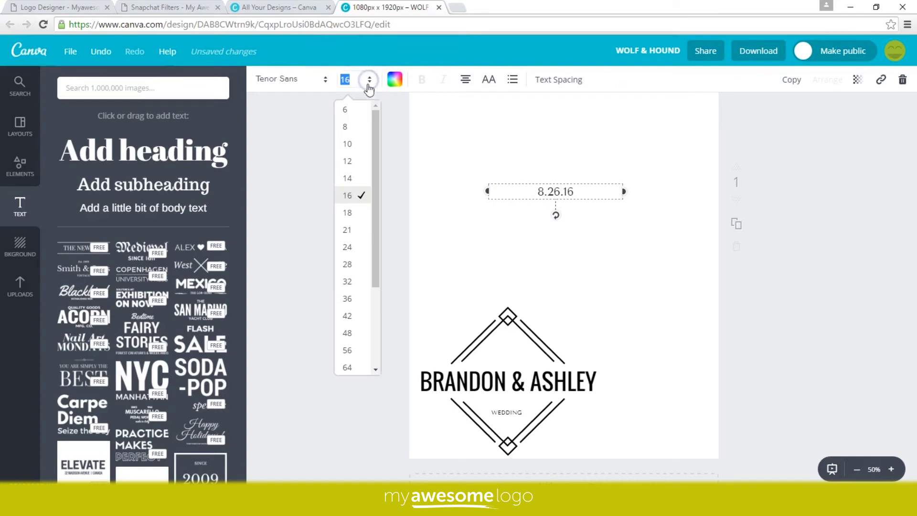
left_click(358, 178)
left_click_drag(583, 184, 530, 347)
left_click_drag(534, 343, 535, 340)
left_click(572, 285)
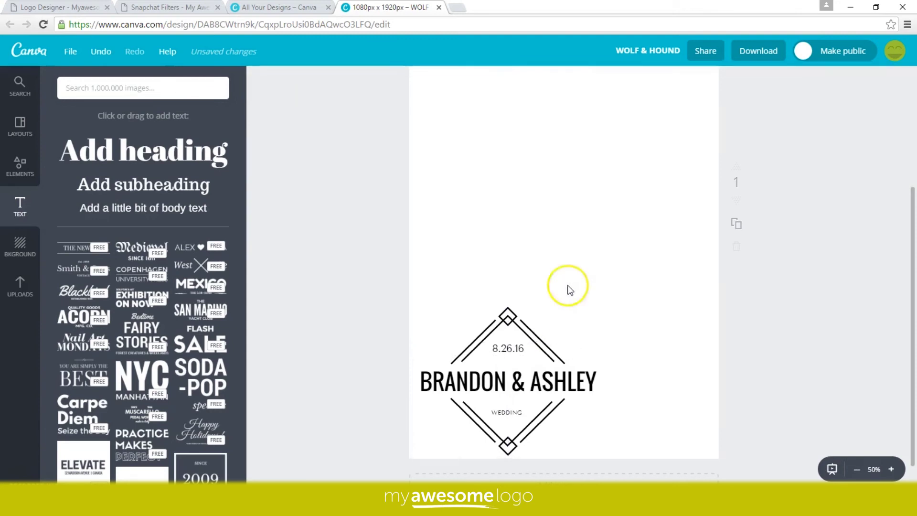
Step: Nudge the 8.26.16 text slightly down so it sits evenly between the diamond's upper corner and the headline
left_click(509, 348)
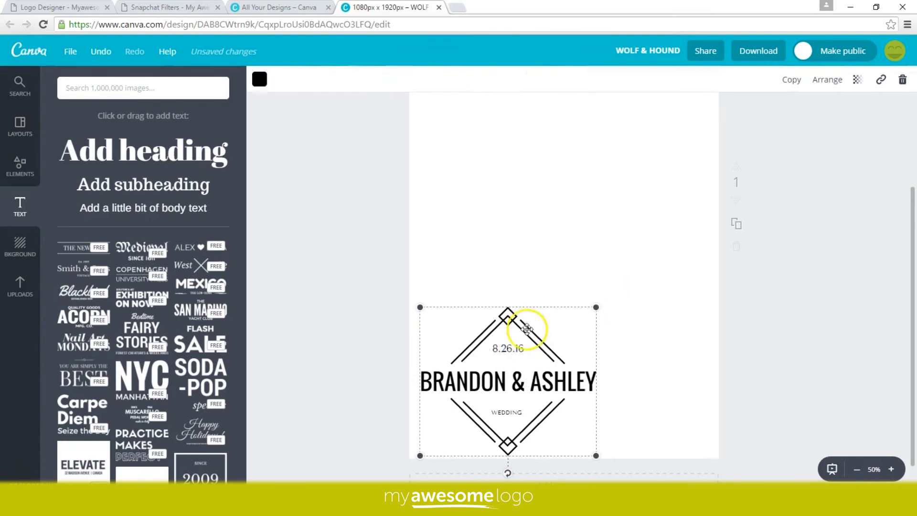
left_click(517, 348)
left_click(515, 341)
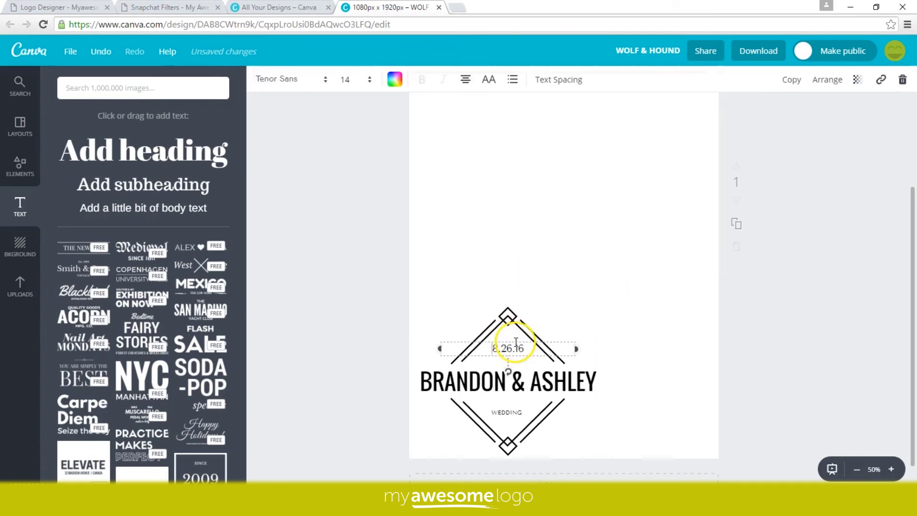
left_click(507, 340)
left_click_drag(507, 340, 507, 340)
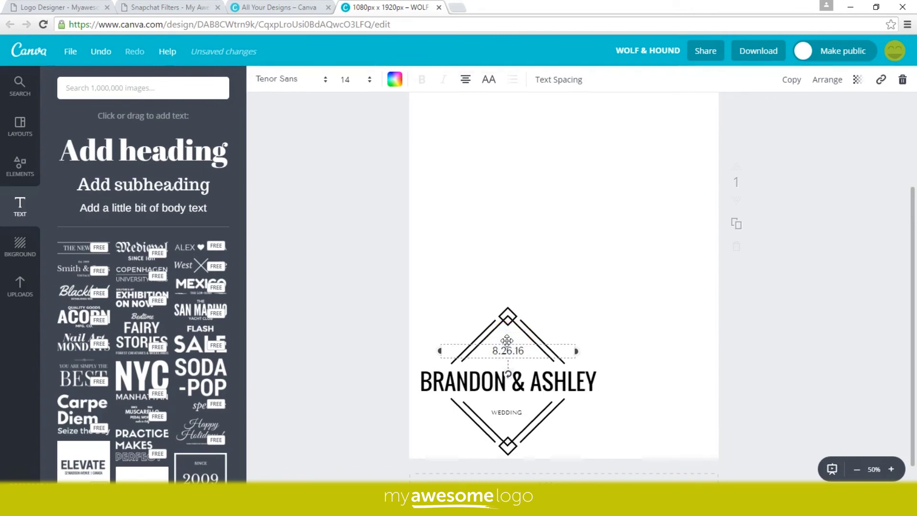
key("Down")
key("Down")
key("Down")
key("Down")
key("Down")
key("Down")
key("Down")
key("Down")
key("Down")
key("Down")
key("Down")
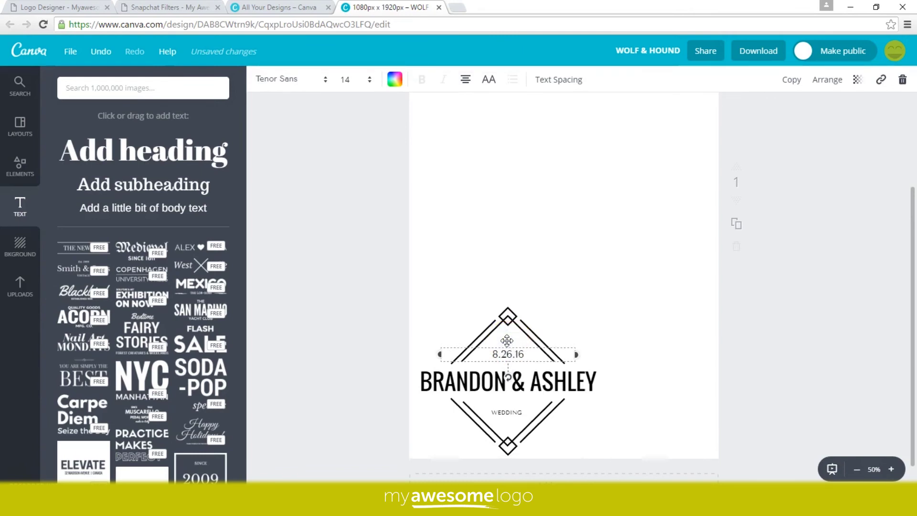
key("Up")
key("Up")
key("Up")
key("Up")
key("Up")
key("Up")
key("Up")
left_click(586, 262)
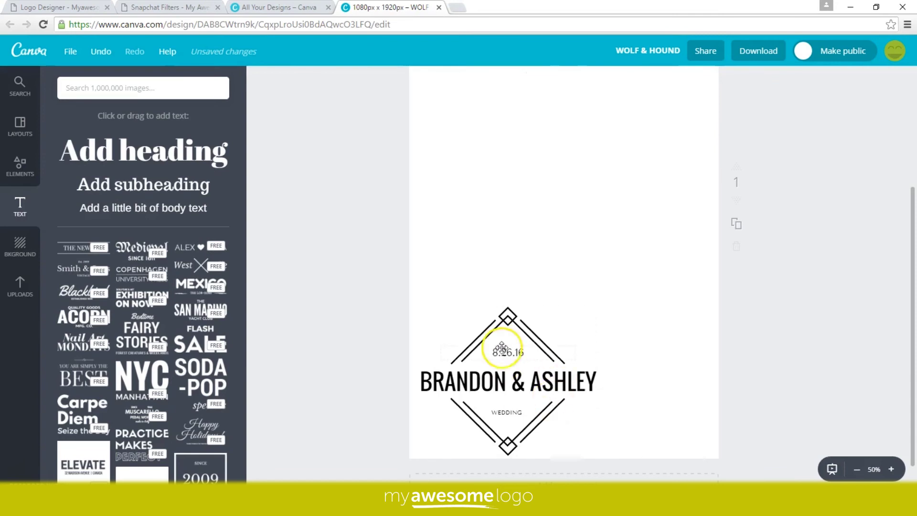
Step: Delete the small WEDDING text from inside the diamond badge
double_click(511, 413)
key("BackSpace")
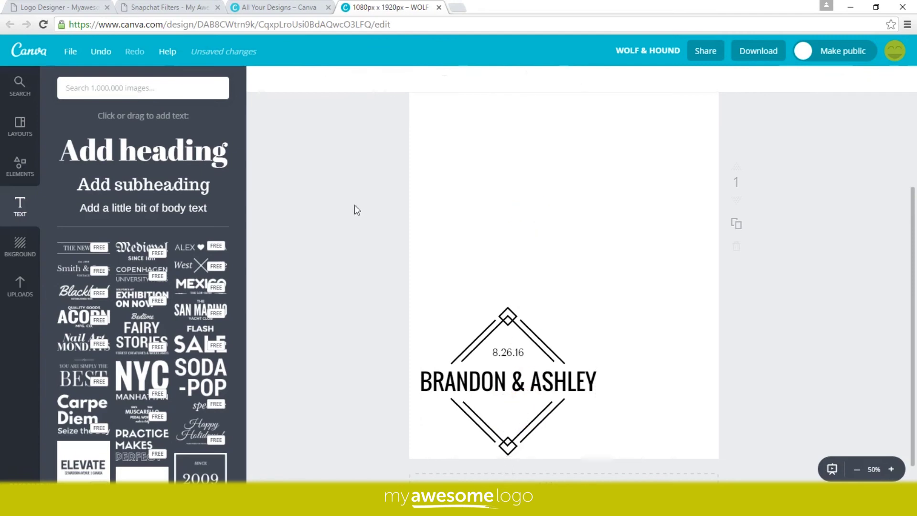
left_click(351, 207)
Step: Add a new body text box in the empty page area above the badge and set its font to Tenor Sans
left_click_drag(198, 206, 509, 244)
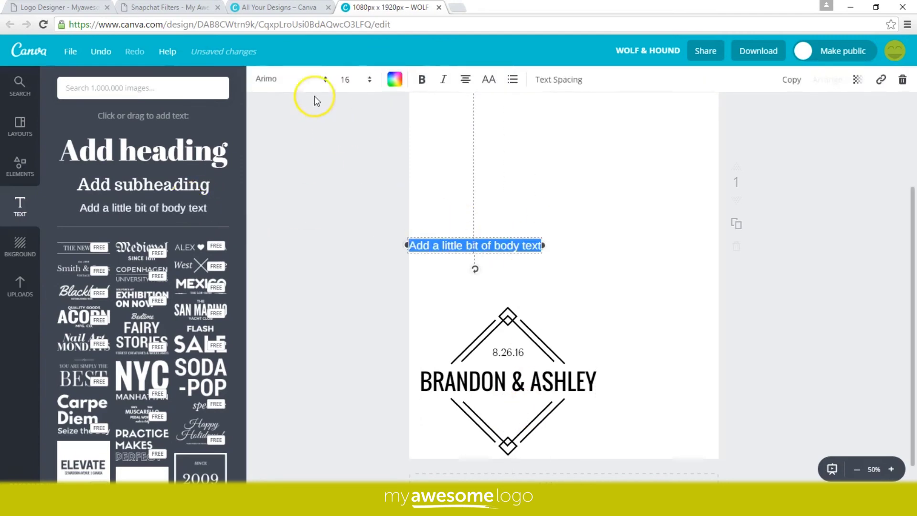
left_click(305, 81)
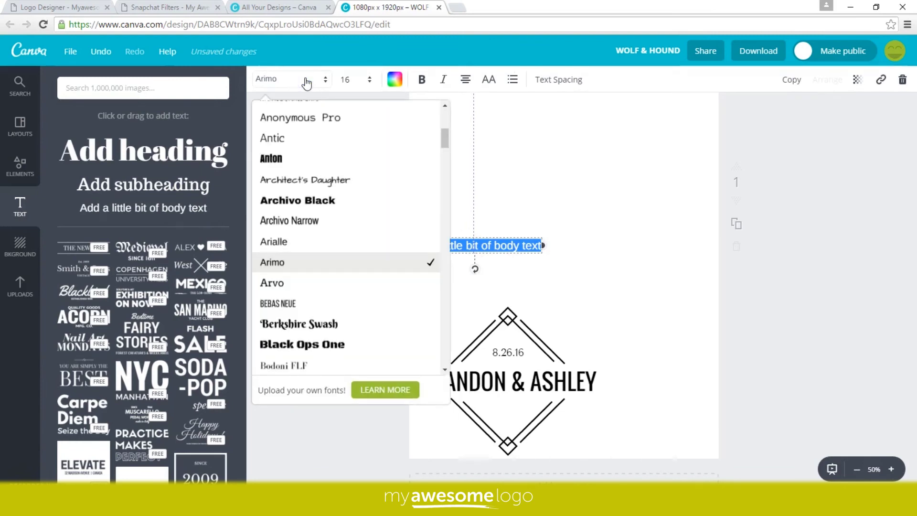
type("ten")
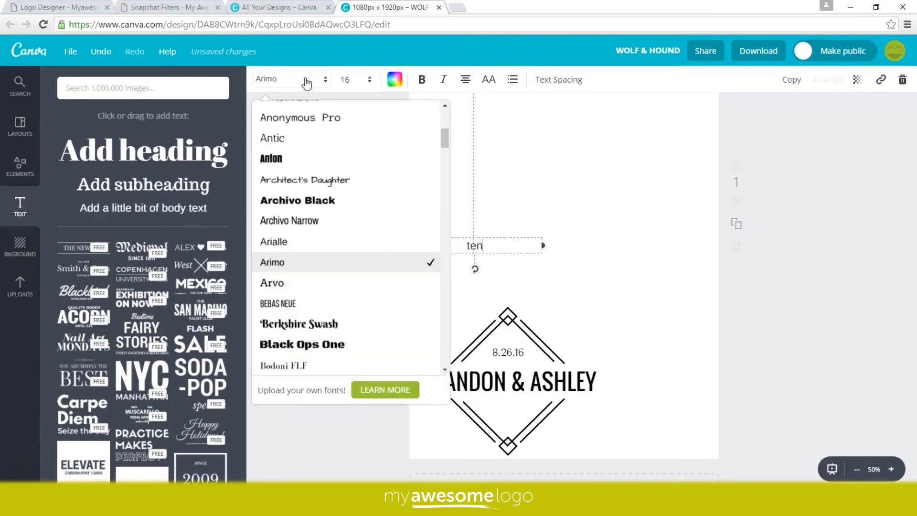
left_click_drag(444, 142, 435, 354)
left_click(348, 252)
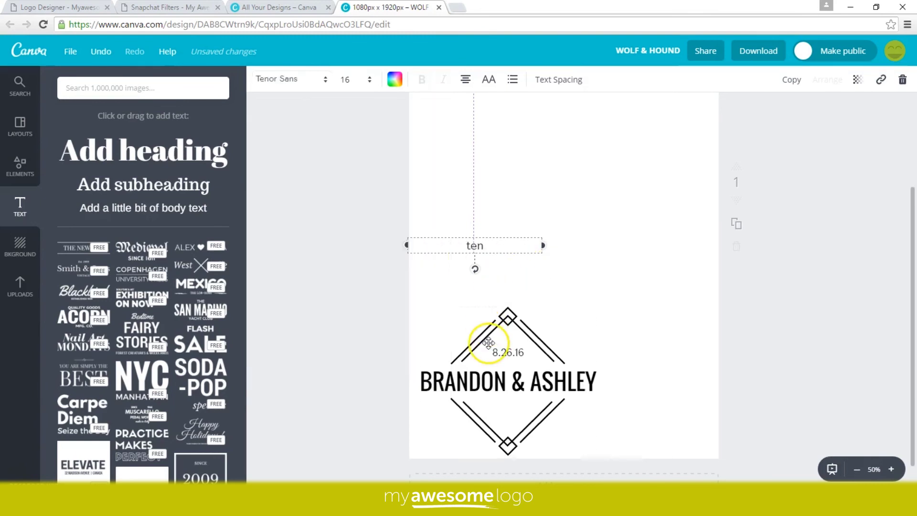
Step: Set the new body text to font size 14 to match the date and replace its content with WEDDING
left_click(510, 354)
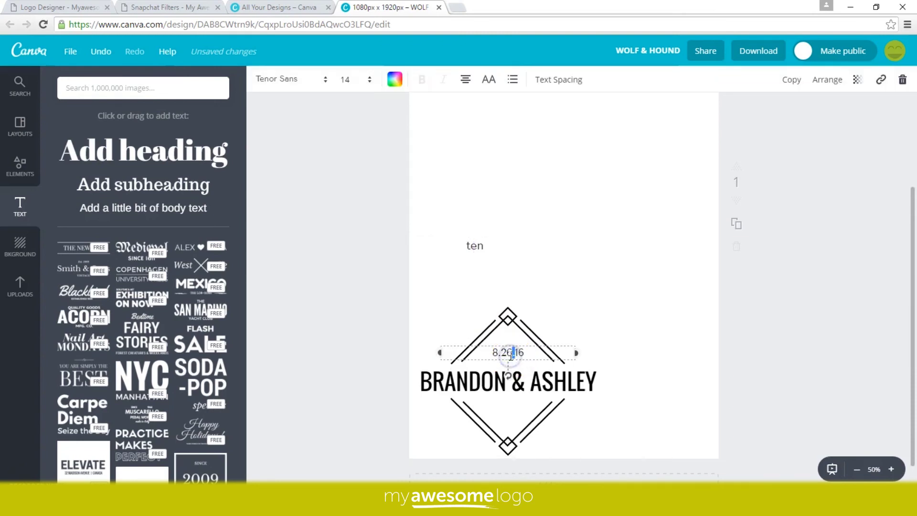
left_click(470, 245)
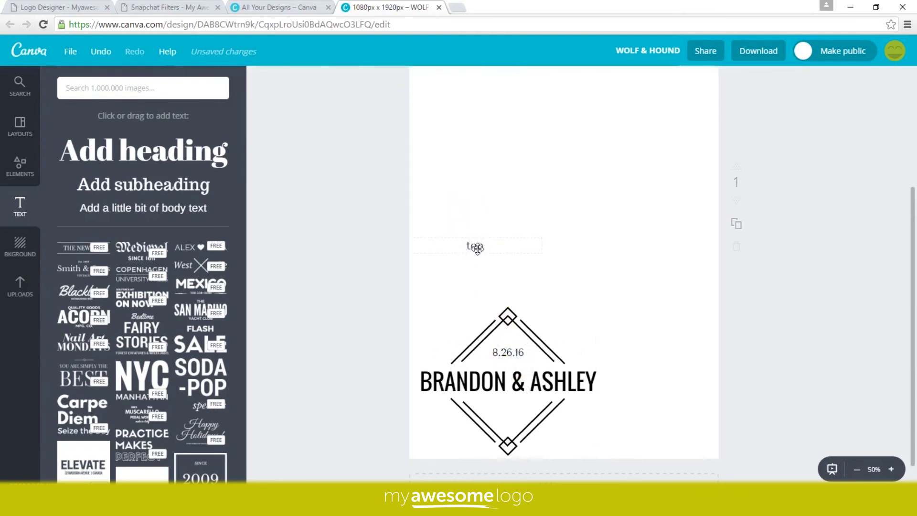
double_click(476, 245)
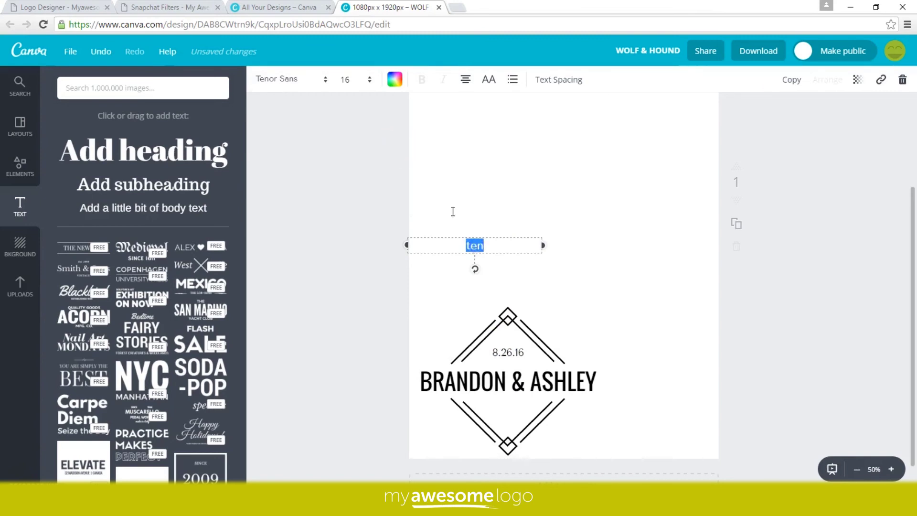
left_click(365, 80)
left_click(349, 179)
double_click(474, 244)
type("WEDDING")
Step: Move the new WEDDING text into the diamond badge, centred below the headline
left_click(477, 236)
left_click_drag(484, 234, 517, 399)
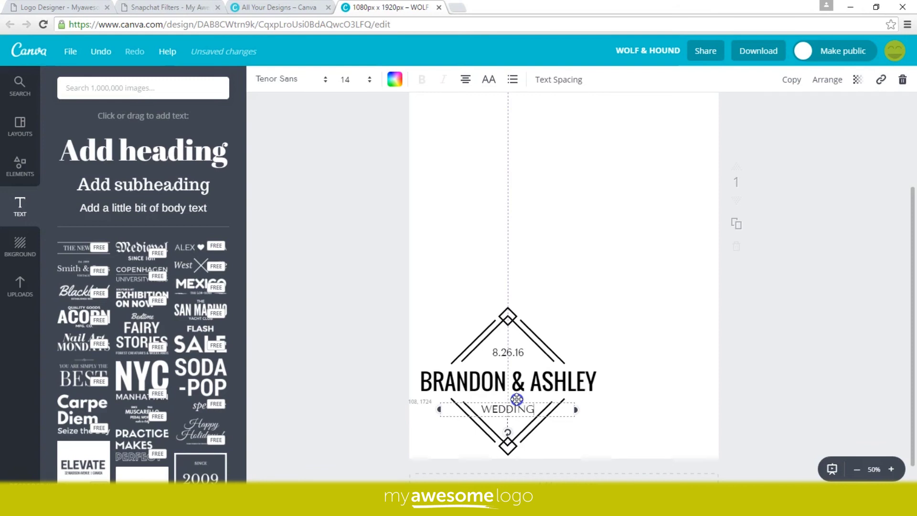
left_click_drag(516, 399, 517, 398)
left_click(532, 332)
left_click(508, 409)
left_click(530, 431)
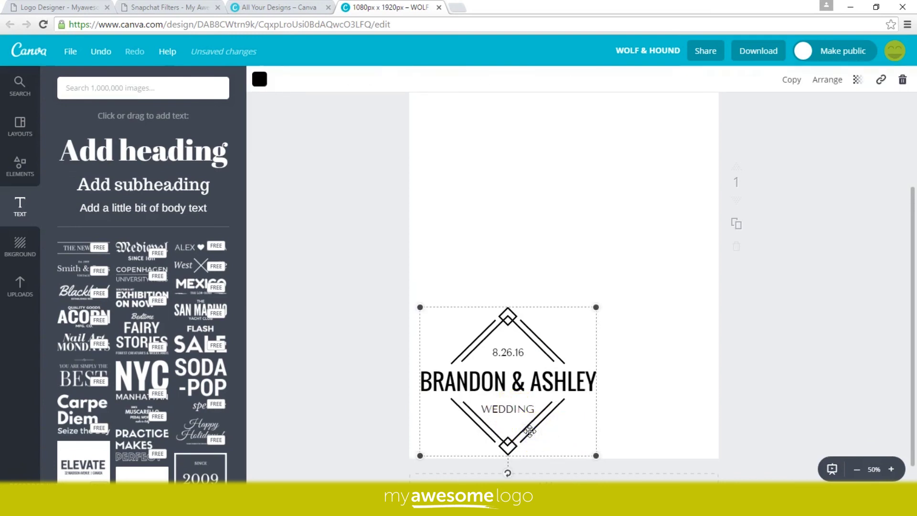
Step: Nudge the WEDDING text slightly down to even out its spacing below the headline
left_click(503, 409)
double_click(507, 407)
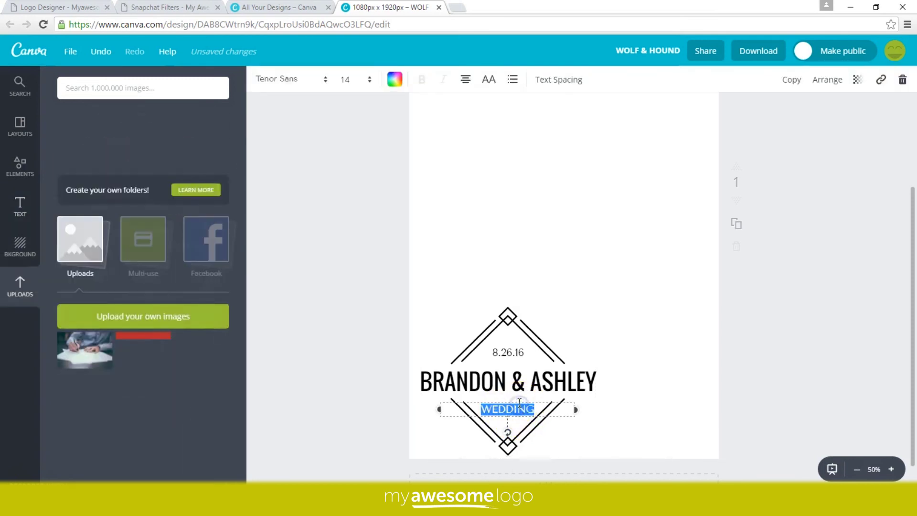
left_click(517, 400)
left_click(647, 323)
left_click(726, 277)
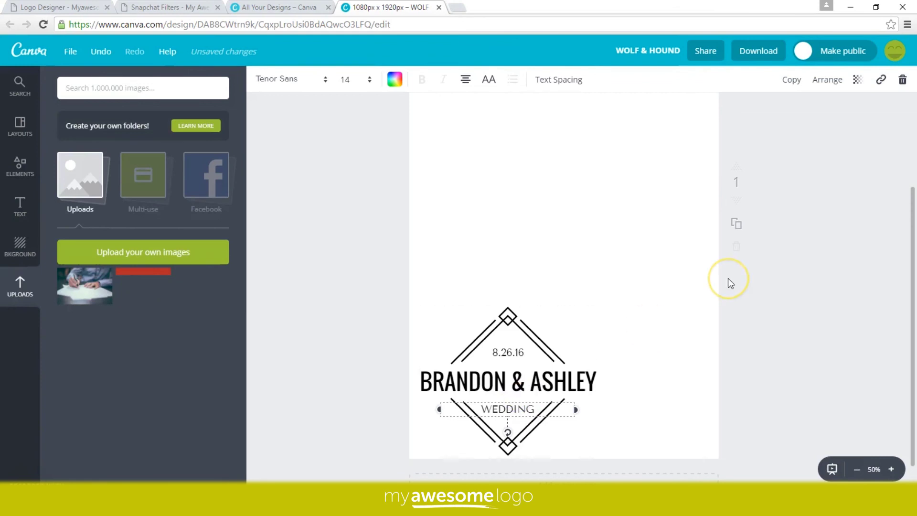
key("Down")
key("Down")
key("Down")
key("Down")
key("Down")
key("Down")
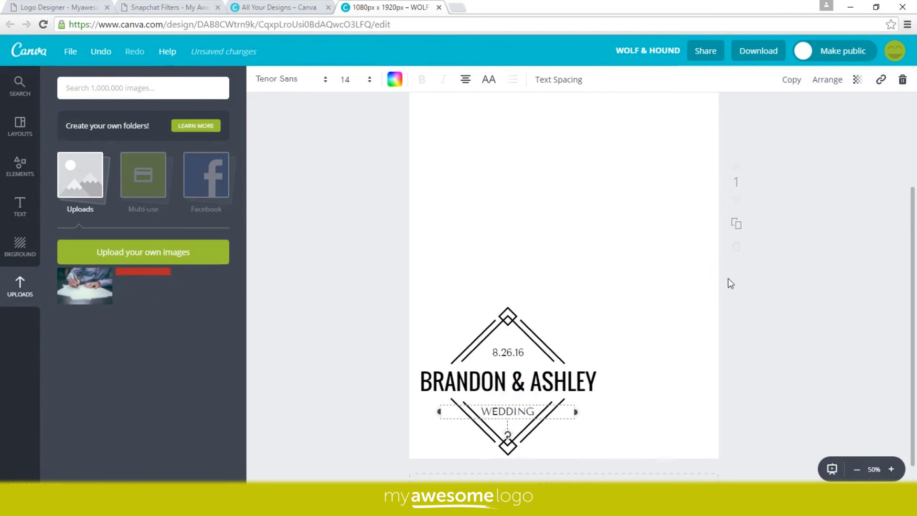
left_click(607, 243)
Step: Recolour the badge's couple-names headline to the medium grey of the default palette
left_click(482, 293)
left_click(520, 382)
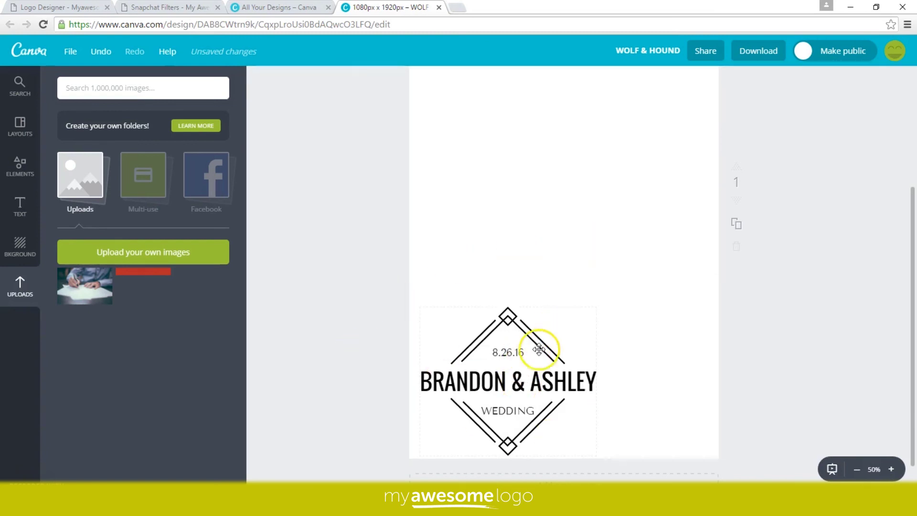
double_click(519, 380)
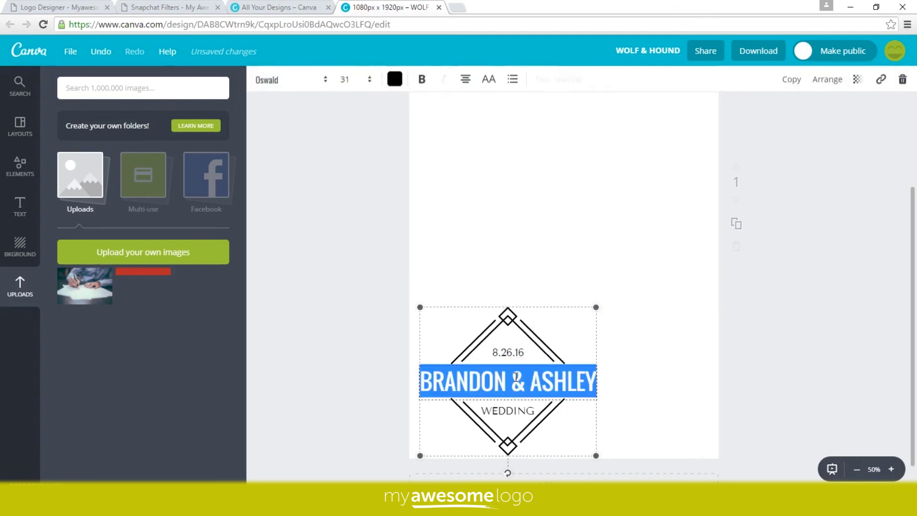
left_click(394, 79)
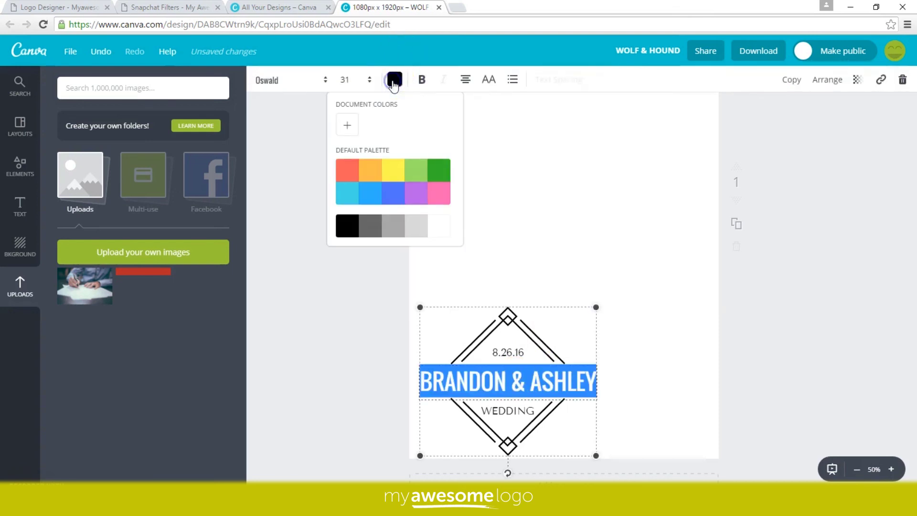
left_click(393, 225)
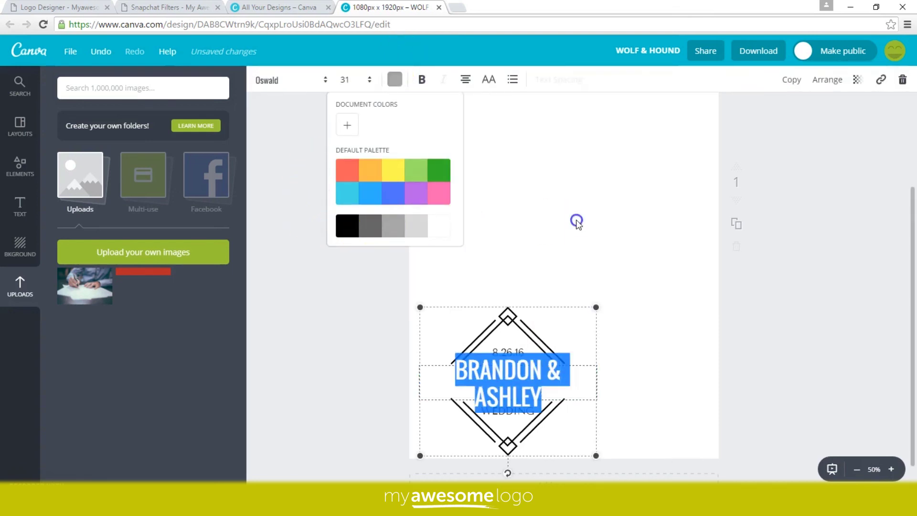
Step: Reduce the couple-names headline to font size 28 so it fits on one line across the diamond
left_click(515, 391)
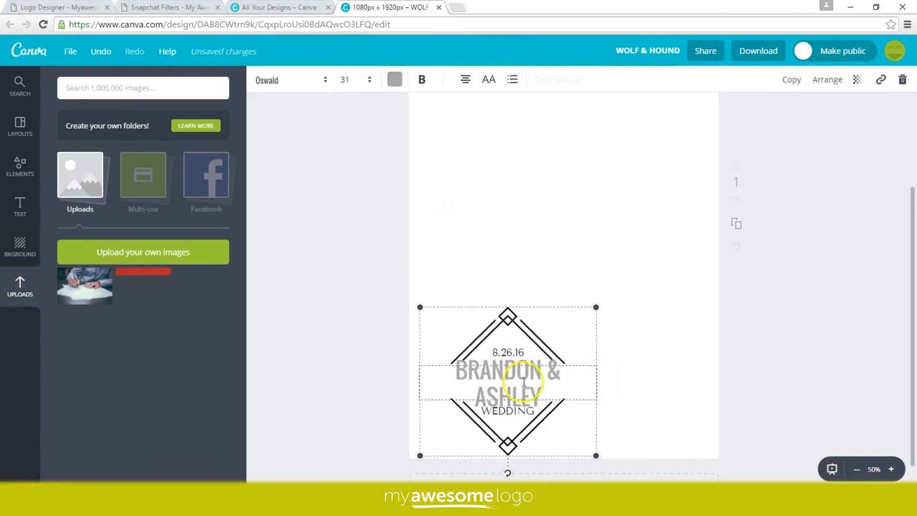
left_click(537, 398)
left_click_drag(537, 397, 428, 379)
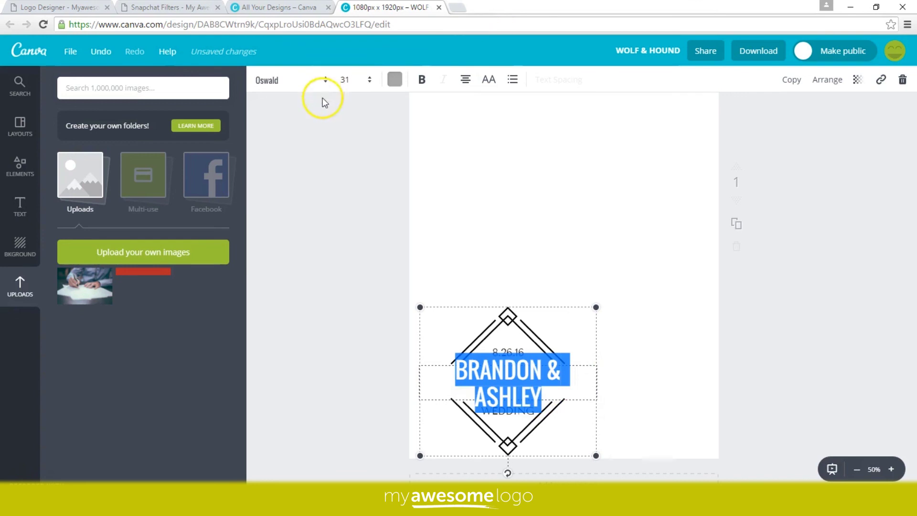
left_click(363, 80)
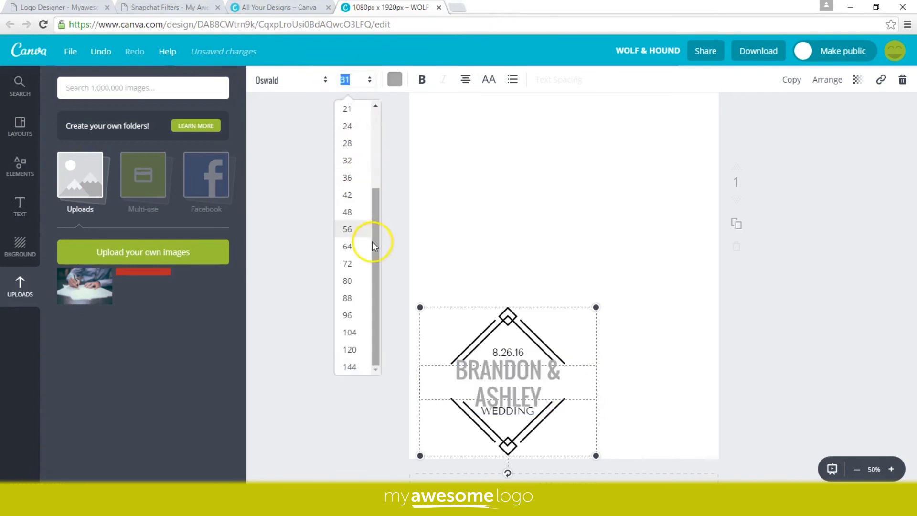
left_click(358, 146)
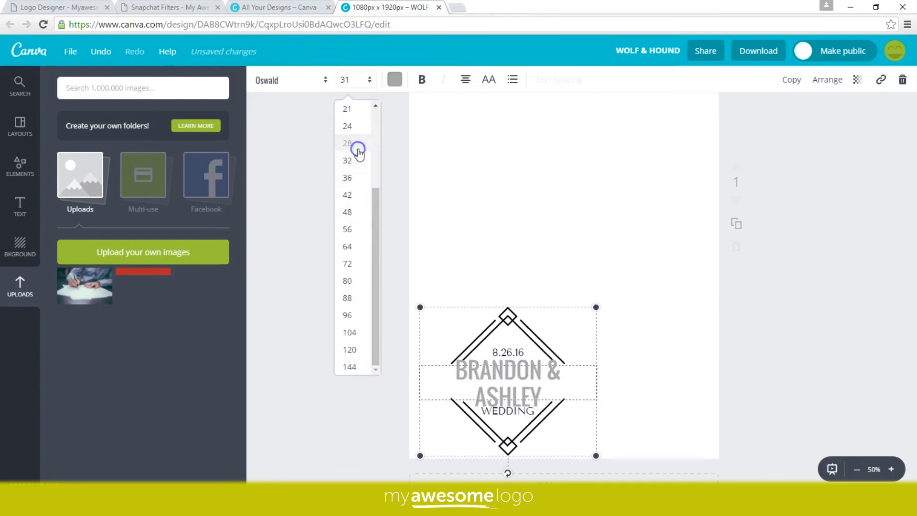
left_click(612, 239)
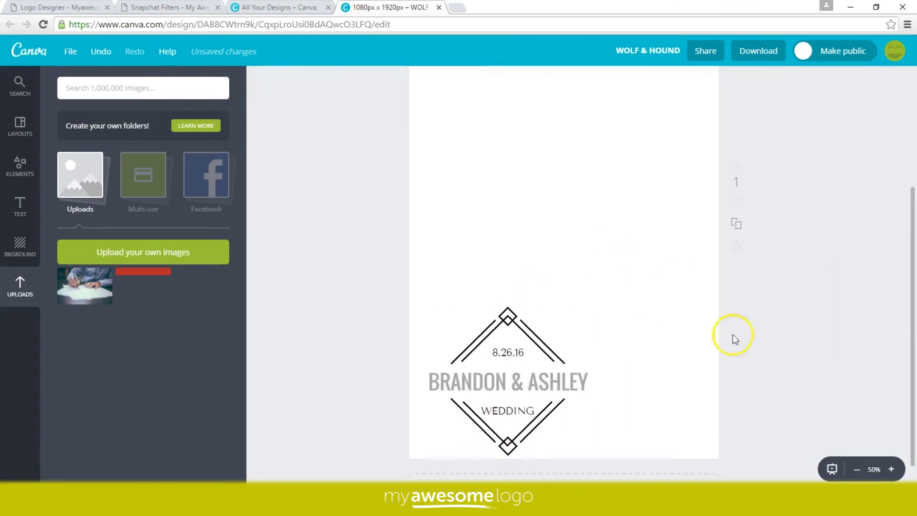
Step: Download the finished geofilter as a high-quality PNG image and dismiss the download confirmation
left_click(857, 470)
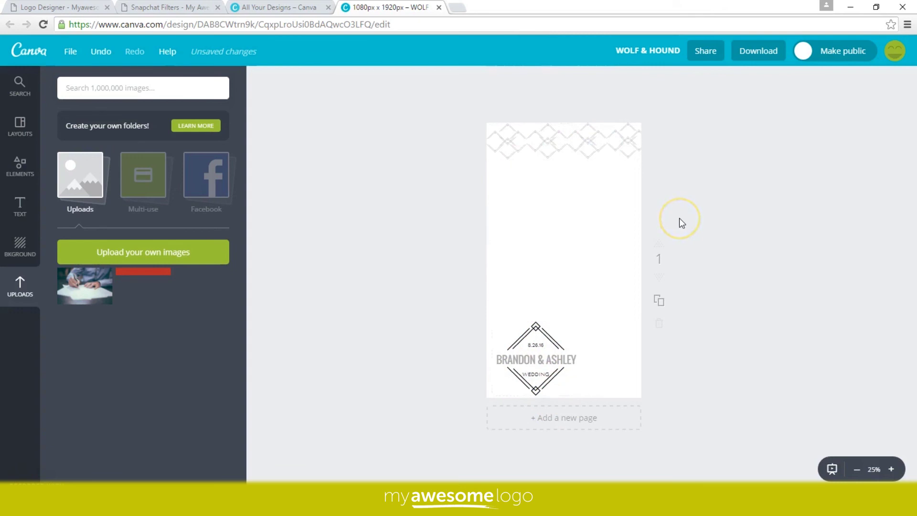
left_click(563, 235)
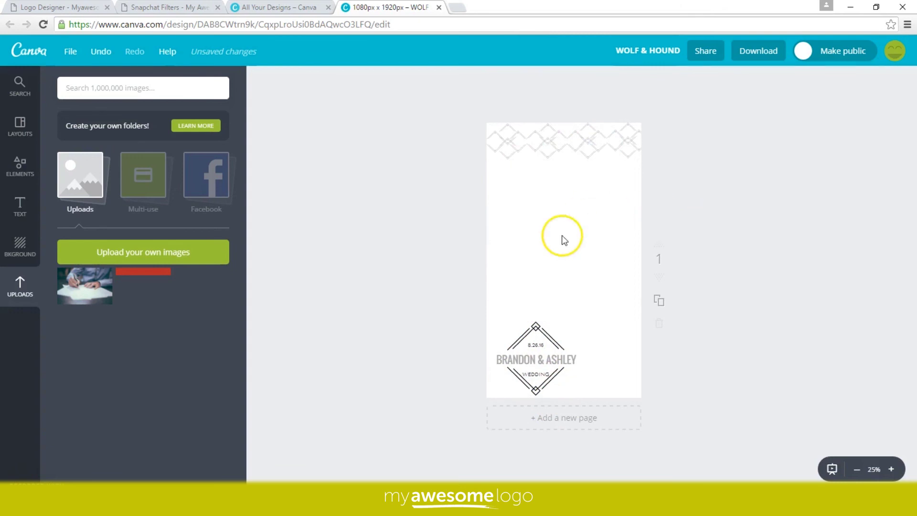
left_click(729, 18)
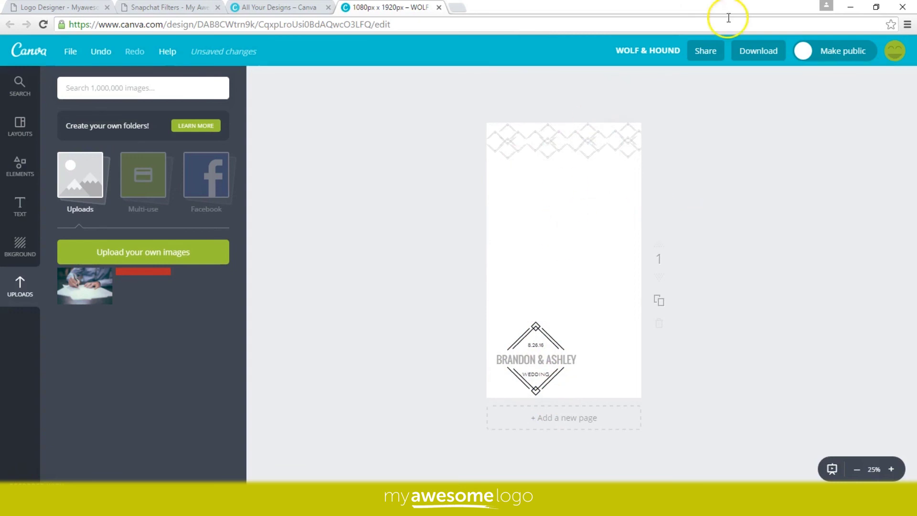
left_click(767, 55)
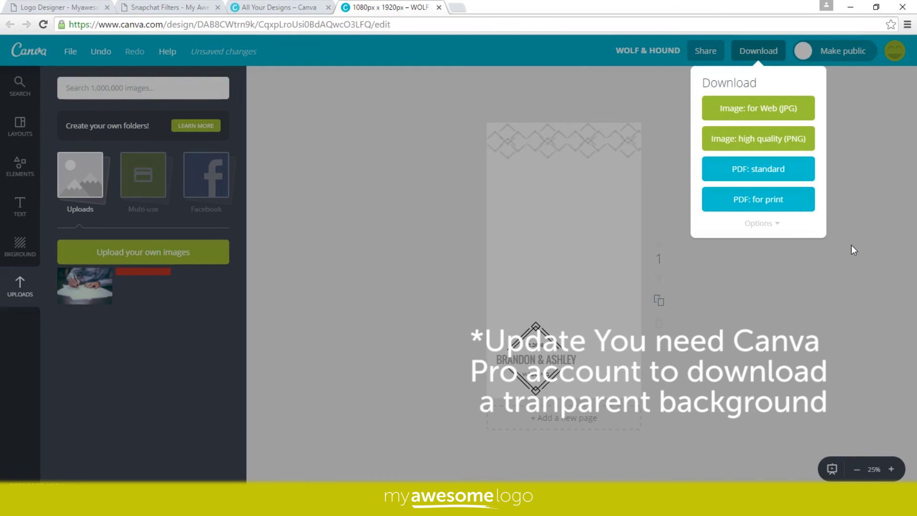
left_click(776, 139)
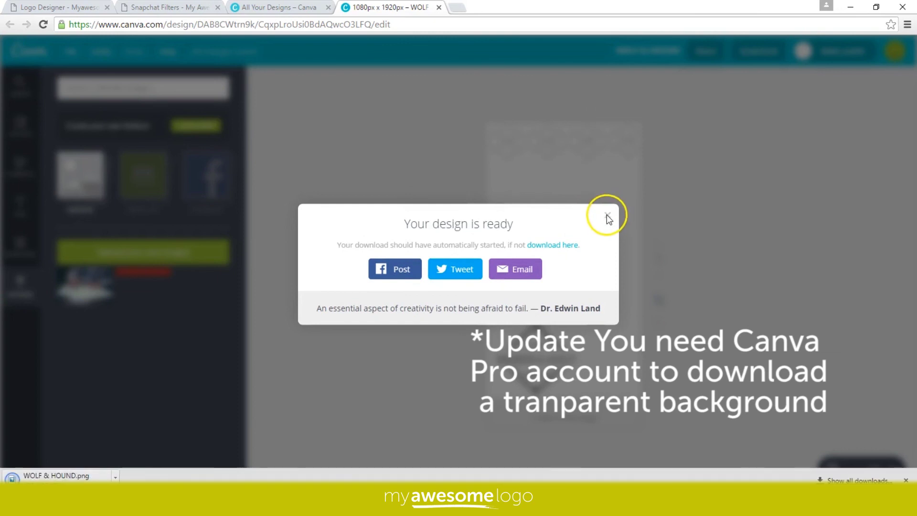
left_click(697, 141)
left_click(708, 297)
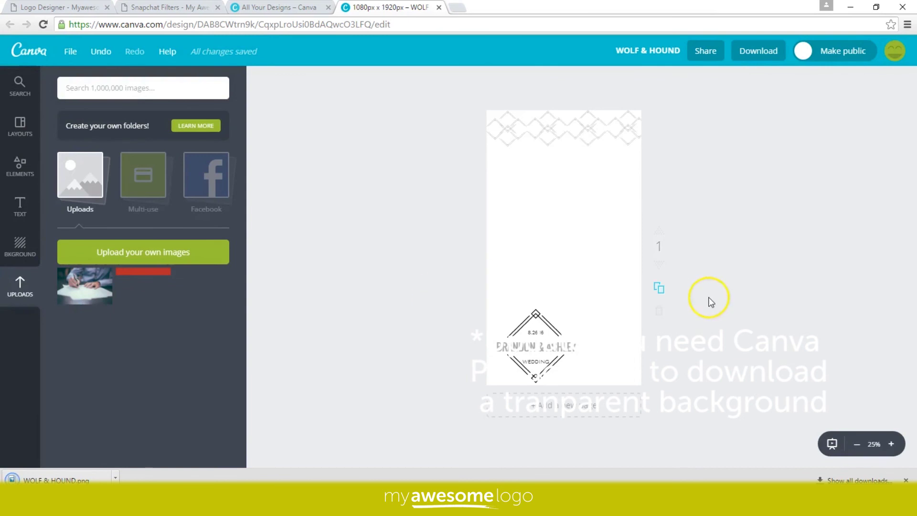